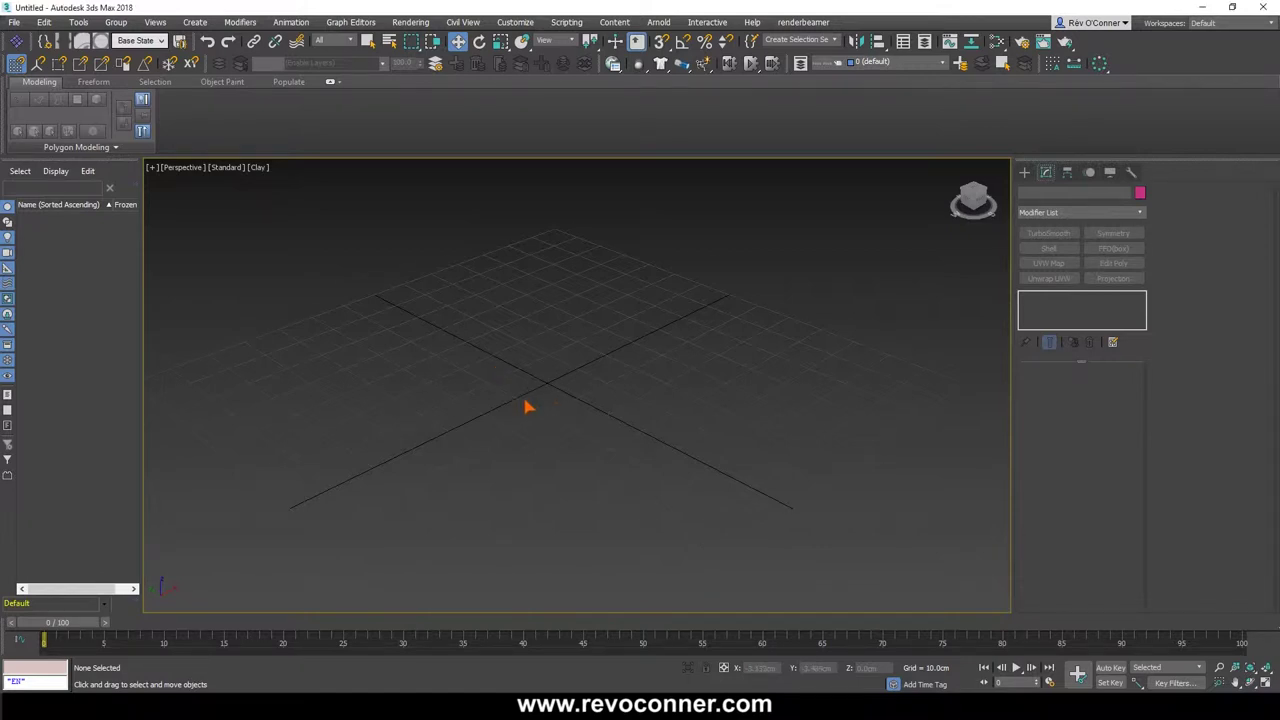
# Create a cube primitive about 40 cm per side near the centre of the grid
pyautogui.keyDown('alt'); pyautogui.moveTo(526, 406); pyautogui.dragTo(600, 386, button='middle'); pyautogui.keyUp('alt')
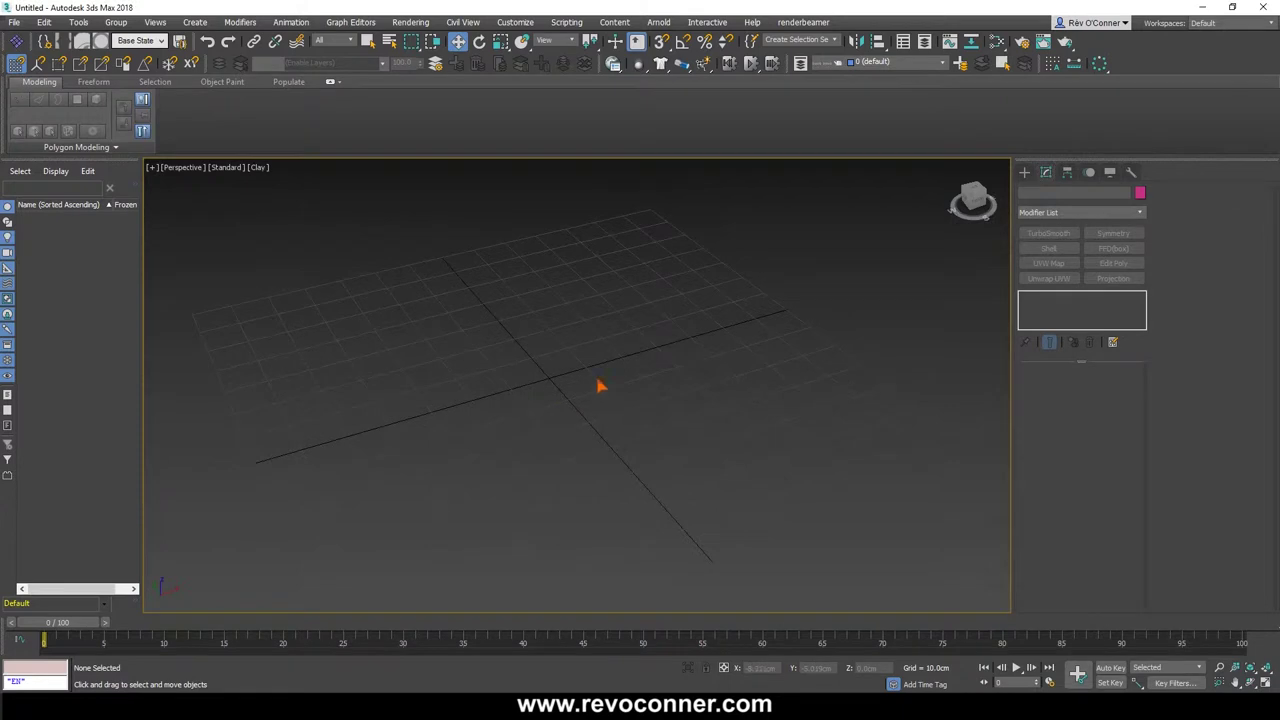
pyautogui.click(1026, 173)
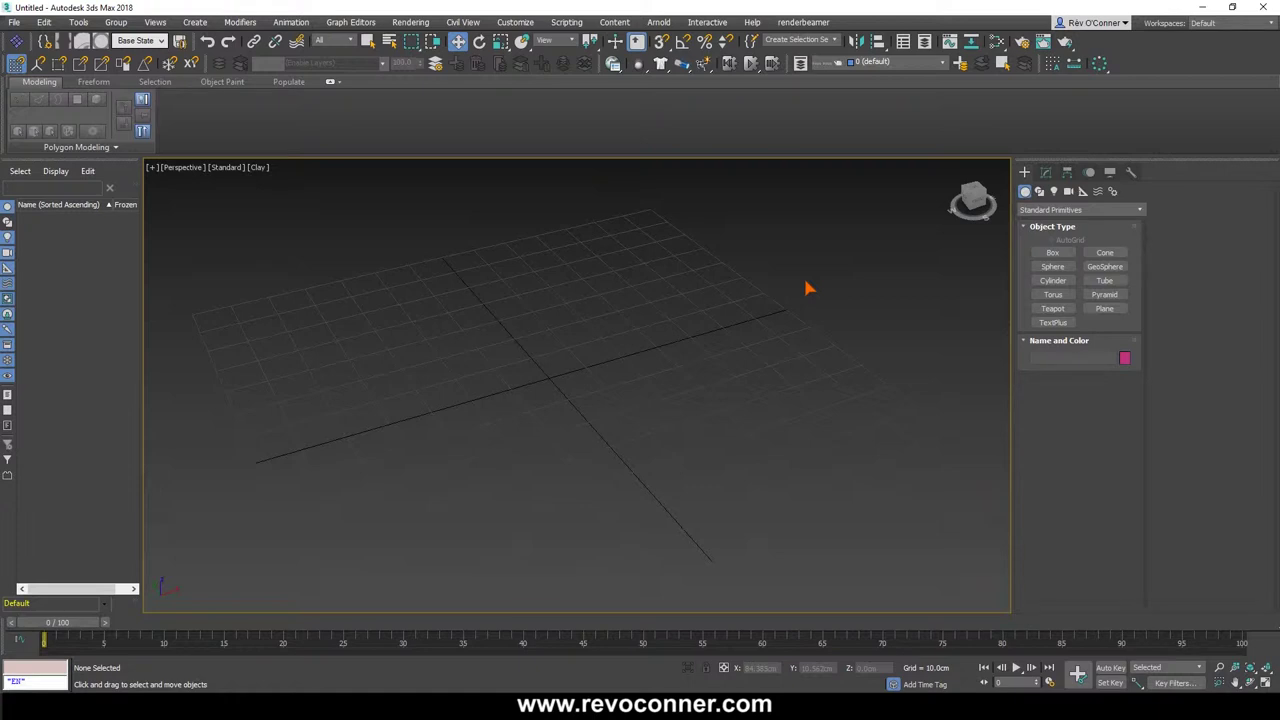
pyautogui.click(1051, 254)
pyautogui.scroll(-5, 588, 410)
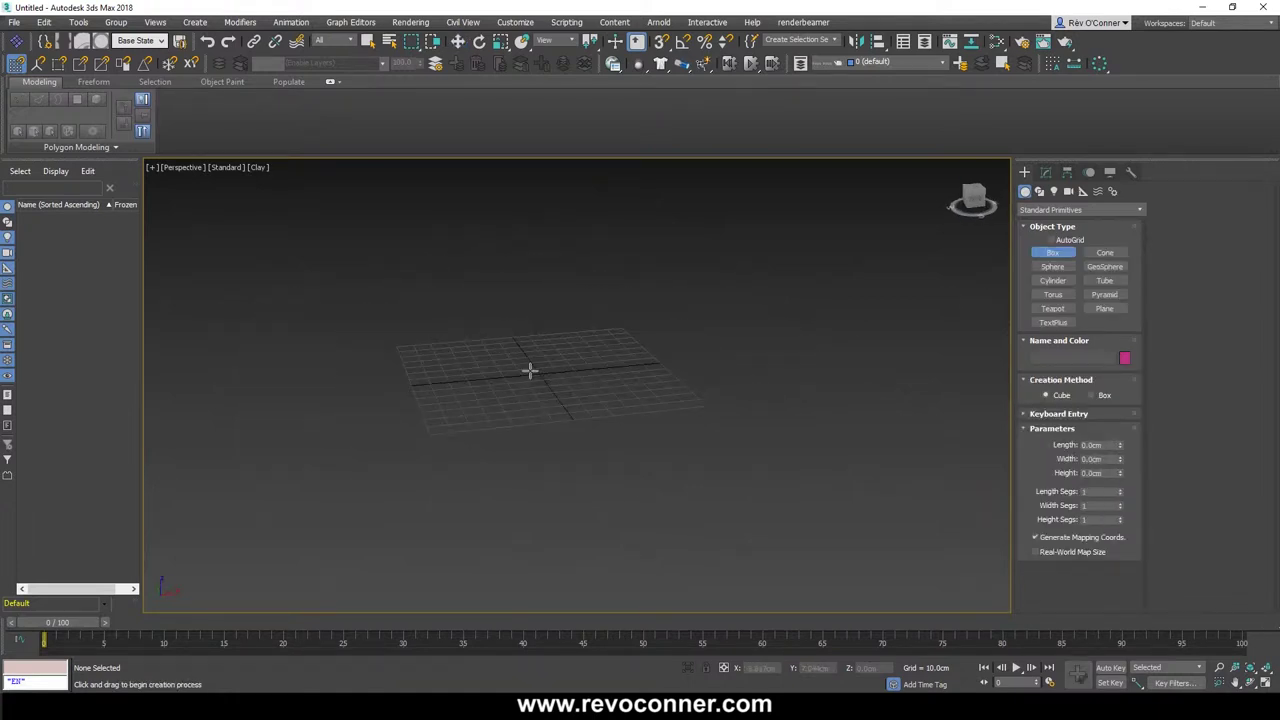
pyautogui.keyDown('alt'); pyautogui.moveTo(534, 373); pyautogui.dragTo(504, 380, button='middle'); pyautogui.keyUp('alt')
pyautogui.scroll(3, 520, 391)
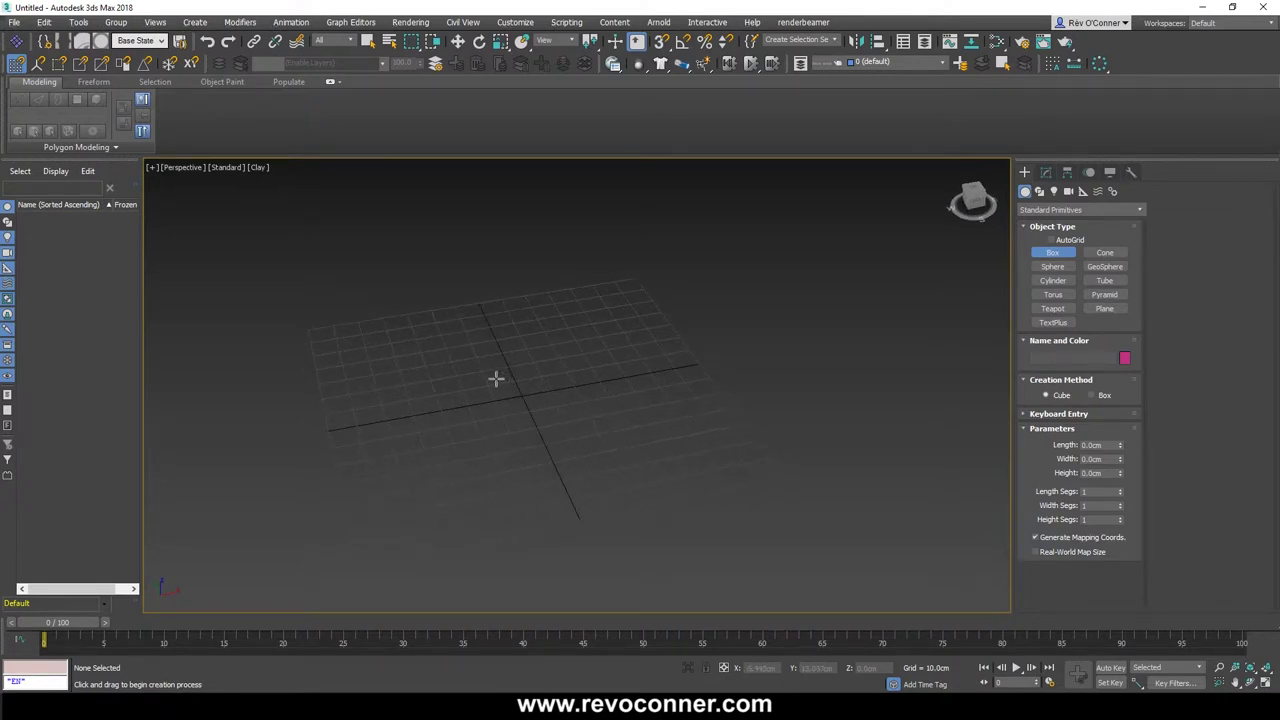
pyautogui.moveTo(496, 378); pyautogui.dragTo(533, 401)
pyautogui.moveTo(532, 401); pyautogui.dragTo(507, 455, button='middle')
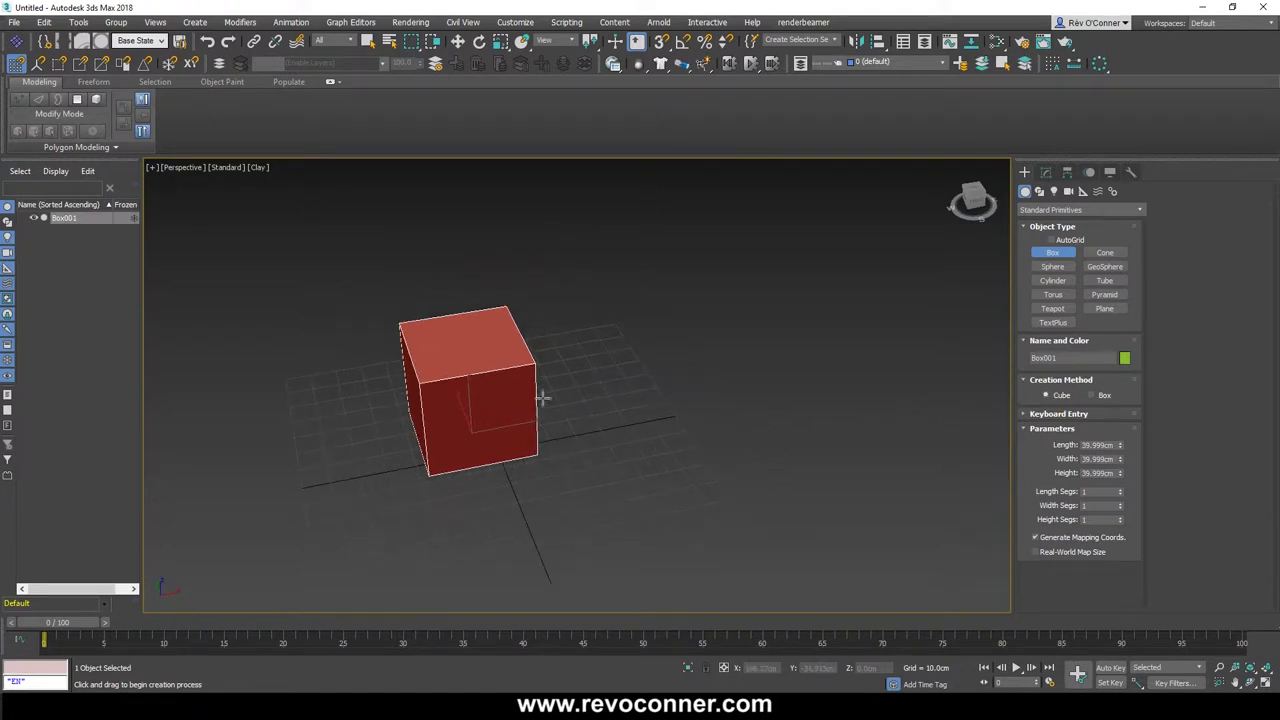
pyautogui.press('w')
pyautogui.moveTo(503, 434); pyautogui.dragTo(461, 454, button='middle')
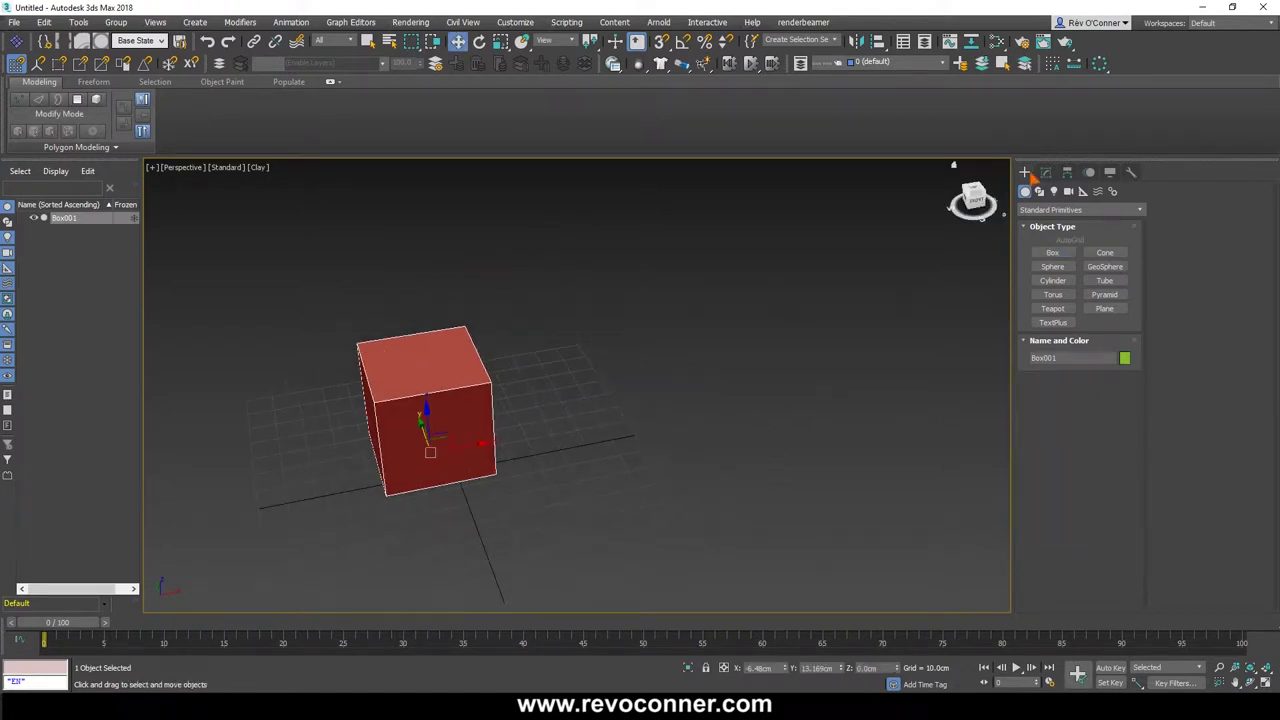
# Add an Edit Poly modifier to the cube and select all of its polygons
pyautogui.click(1046, 172)
pyautogui.click(1113, 263)
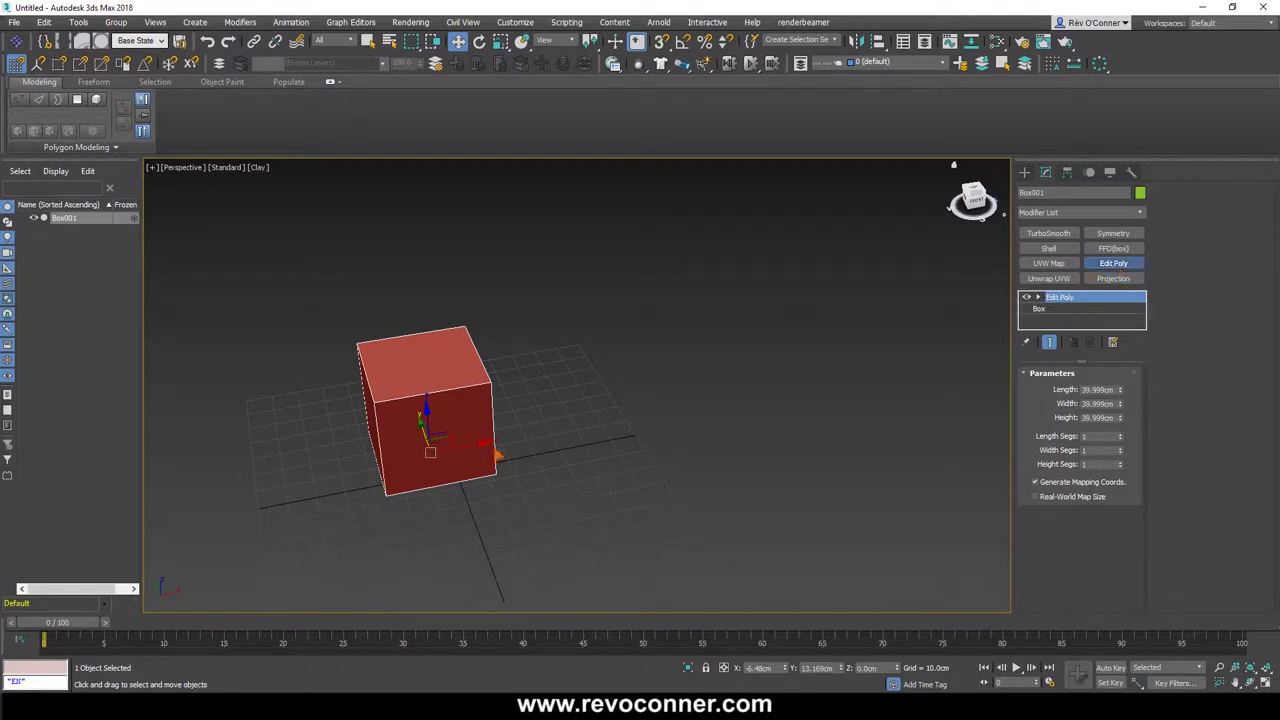
pyautogui.moveTo(466, 477); pyautogui.dragTo(531, 460, button='middle')
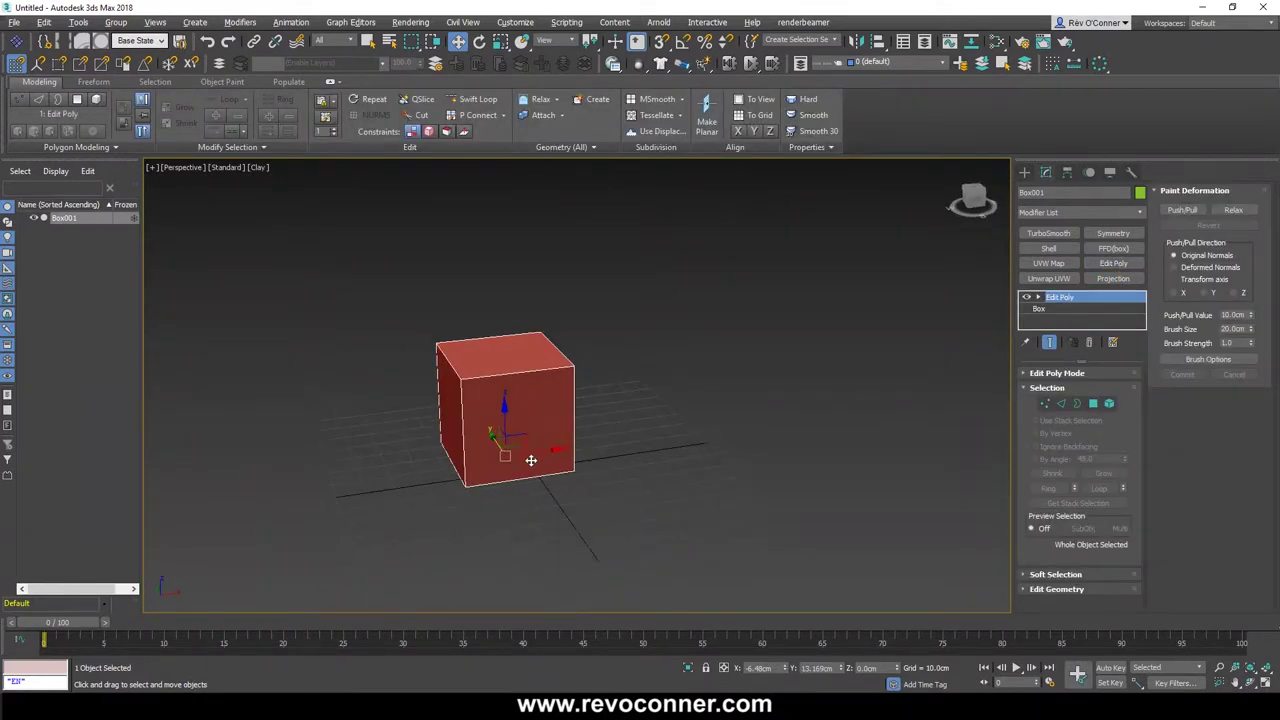
pyautogui.click(1093, 403)
pyautogui.hotkey('ctrl', 'a')
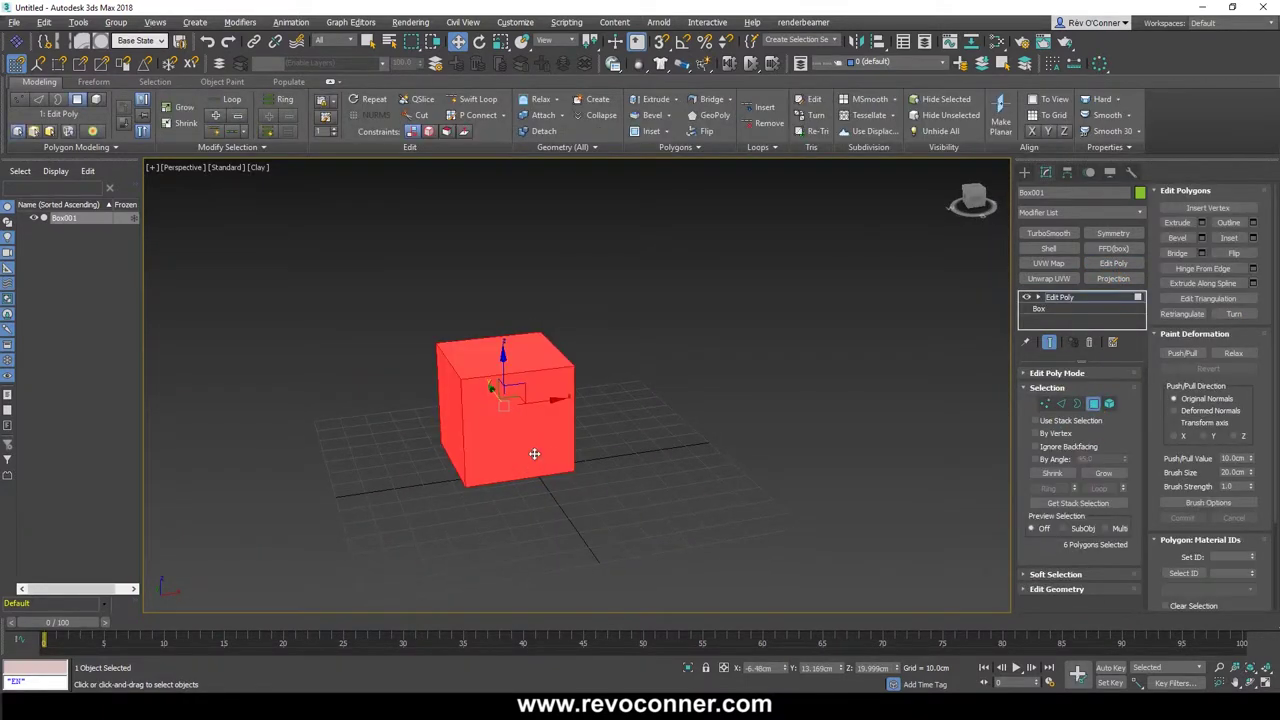
pyautogui.keyDown('alt'); pyautogui.moveTo(534, 454); pyautogui.dragTo(557, 457, button='middle'); pyautogui.keyUp('alt')
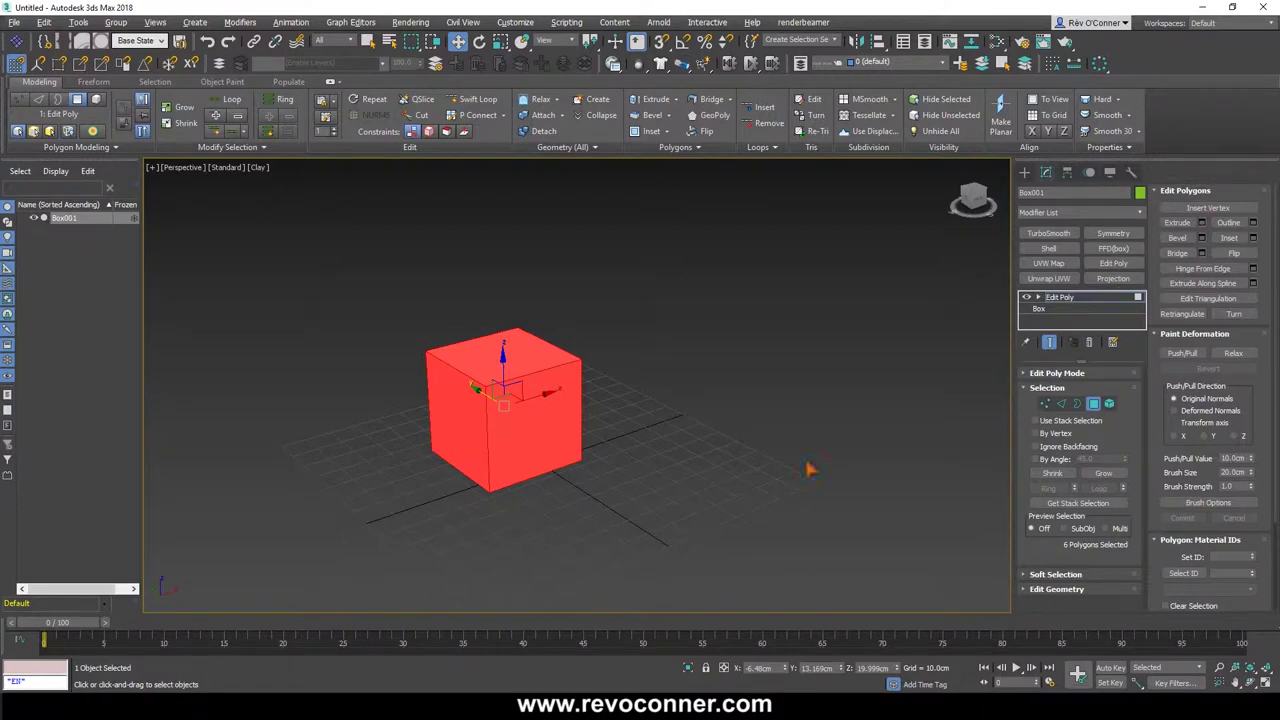
# Extrude all the selected polygons by the cube's own side length, 39.999 cm, to form a six-armed cross
pyautogui.click(1080, 311)
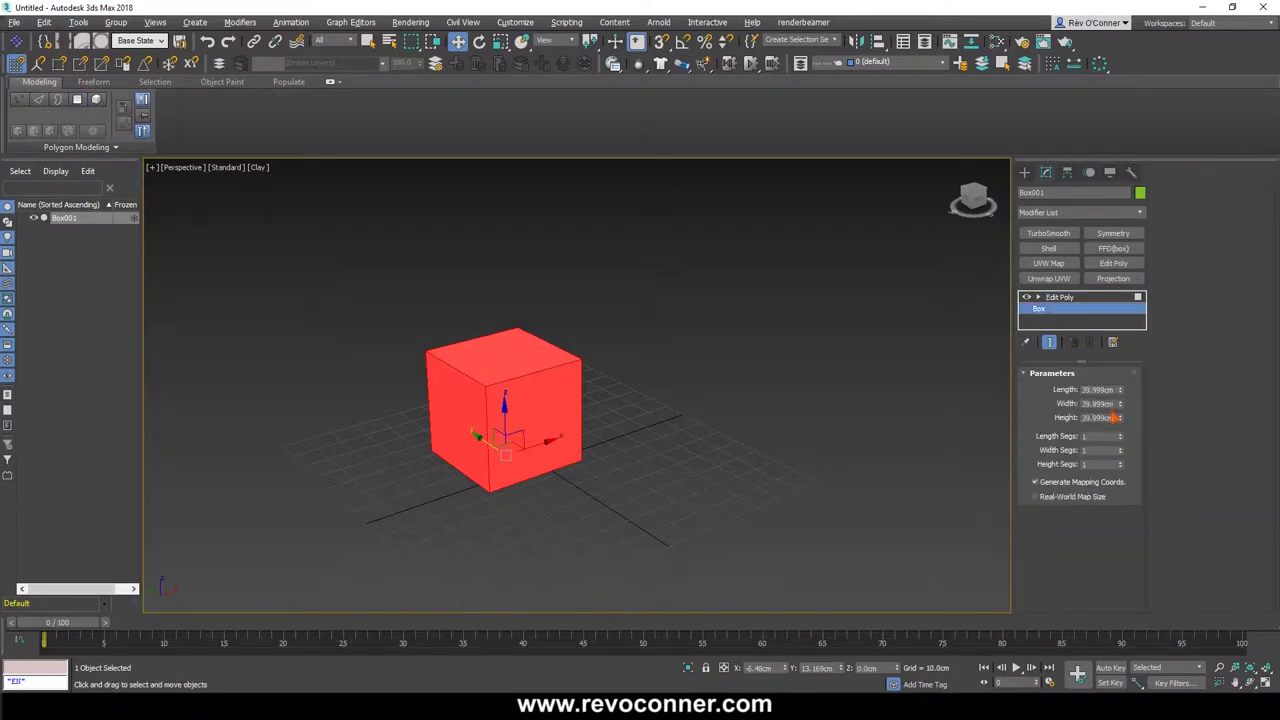
pyautogui.doubleClick(1106, 391)
pyautogui.click(1093, 298)
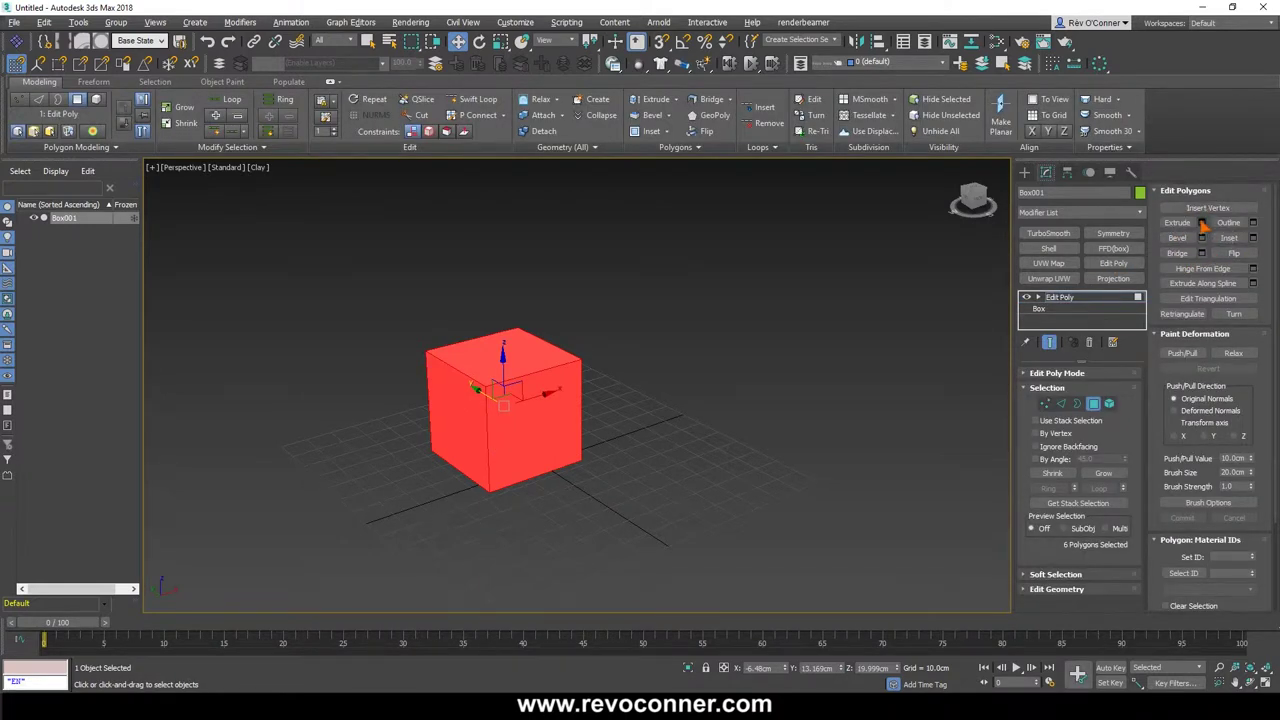
pyautogui.click(1201, 222)
pyautogui.moveTo(607, 418); pyautogui.dragTo(606, 418)
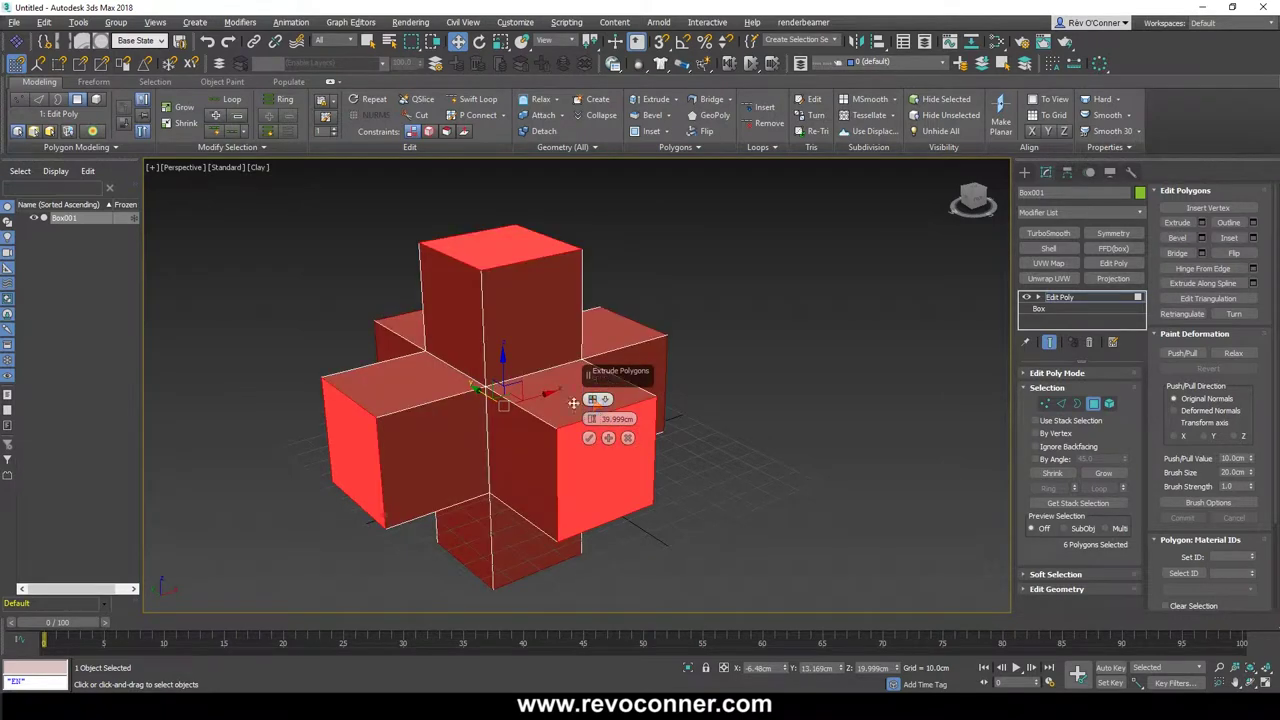
pyautogui.click(588, 438)
pyautogui.keyDown('alt'); pyautogui.moveTo(580, 437); pyautogui.dragTo(313, 362, button='middle'); pyautogui.keyUp('alt')
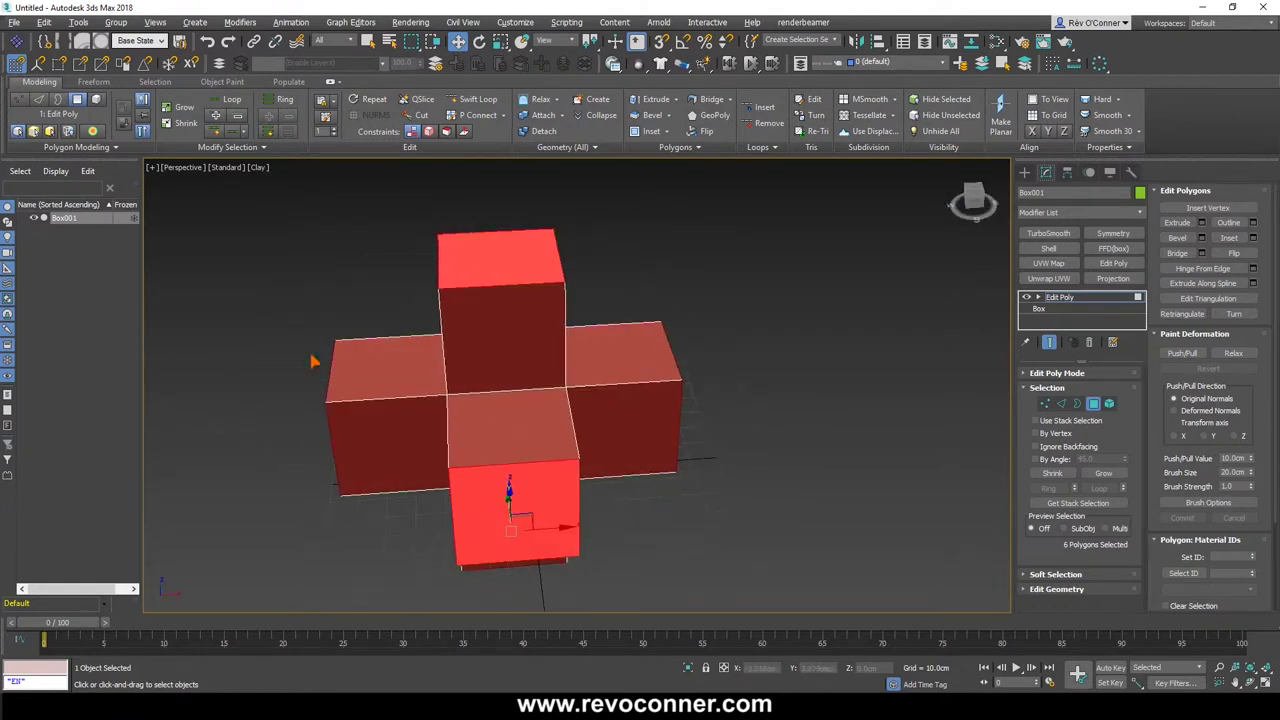
pyautogui.keyDown('alt'); pyautogui.moveTo(529, 427); pyautogui.dragTo(600, 422, button='middle'); pyautogui.keyUp('alt')
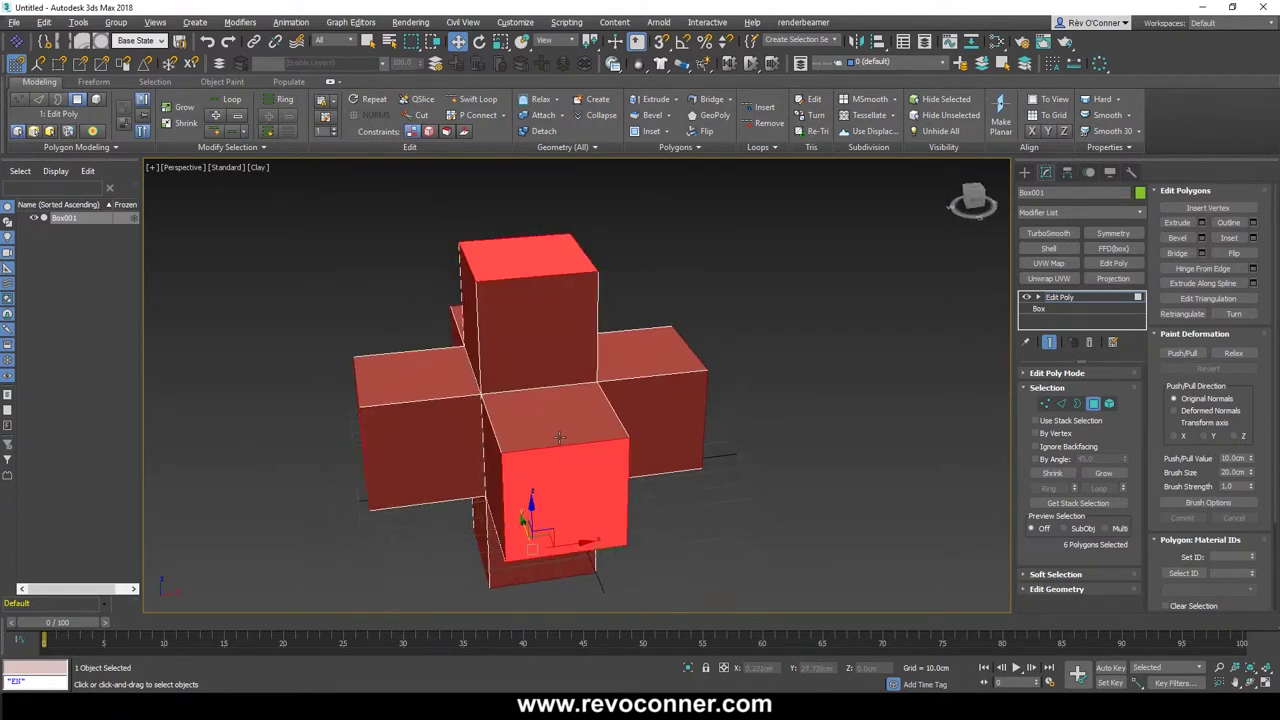
# Leave polygon editing, deselect the cross and hide the viewport grid
pyautogui.click(1074, 300)
pyautogui.click(713, 520)
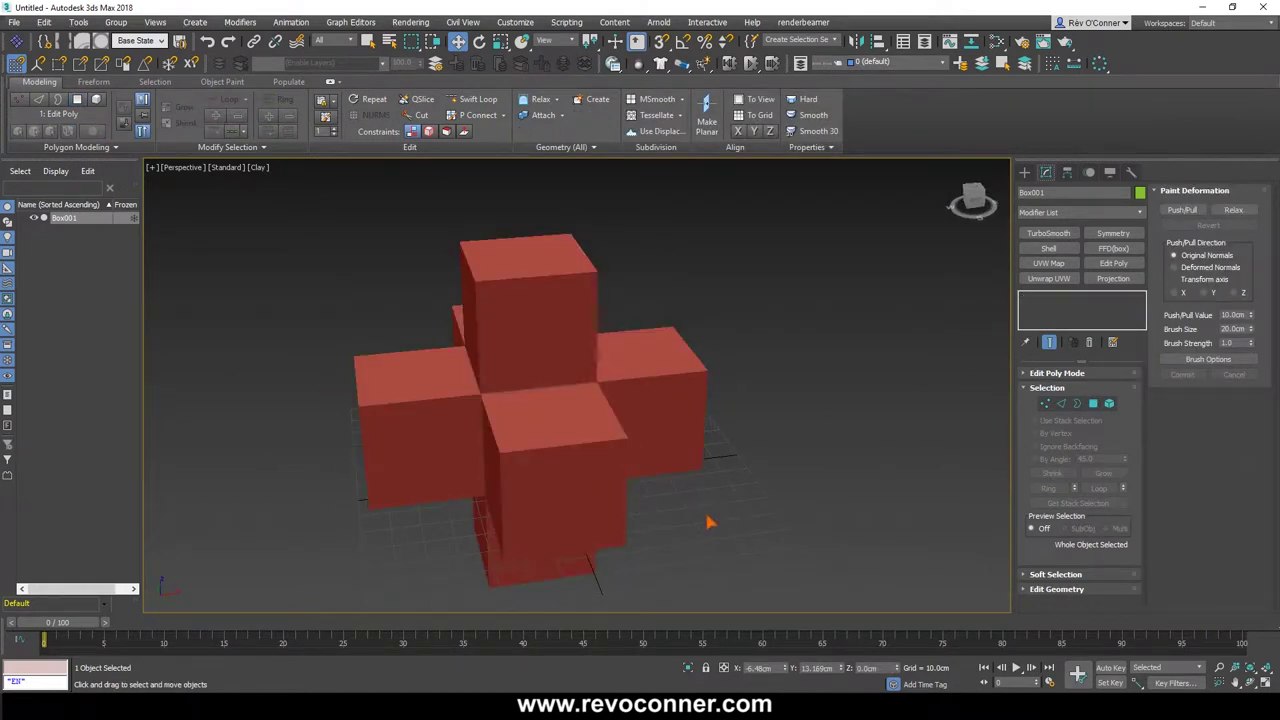
pyautogui.scroll(-3, 672, 513)
pyautogui.keyDown('alt'); pyautogui.moveTo(672, 513); pyautogui.dragTo(655, 513, button='middle'); pyautogui.keyUp('alt')
pyautogui.press('g')
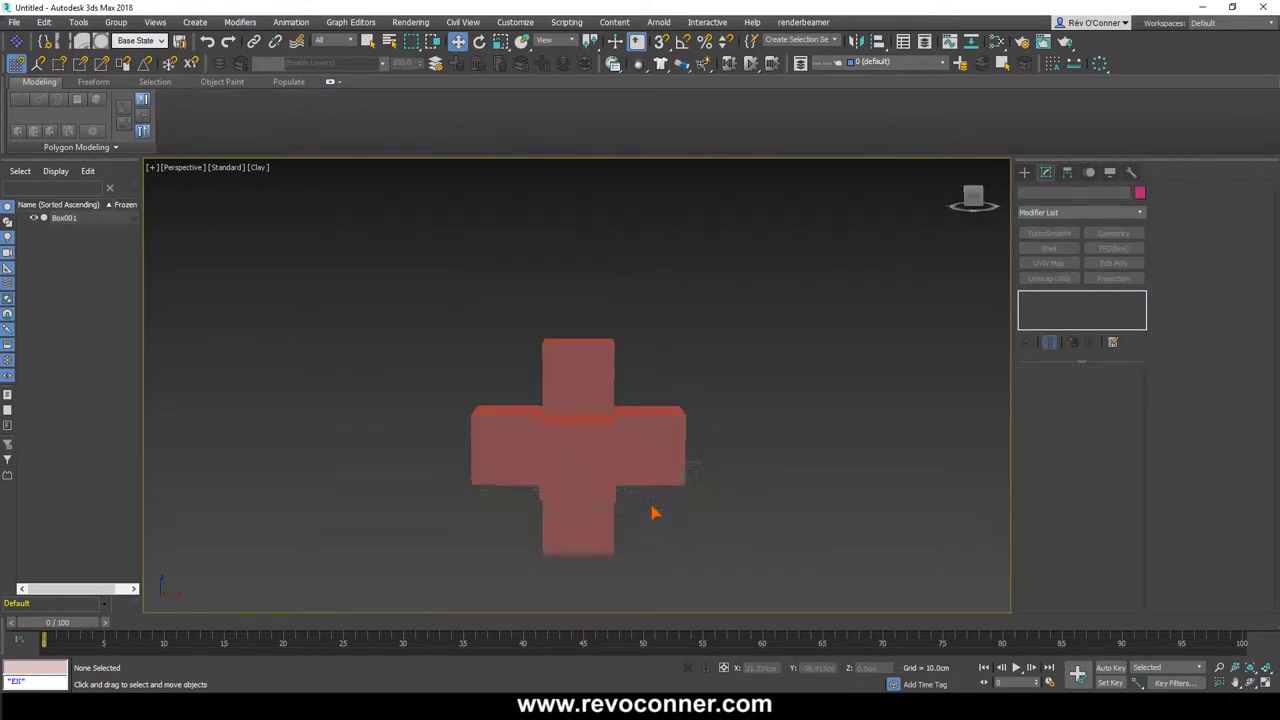
# Clone the cross along the negative X direction as two independent copies in an evenly spaced row, and clear the selection
pyautogui.click(585, 465)
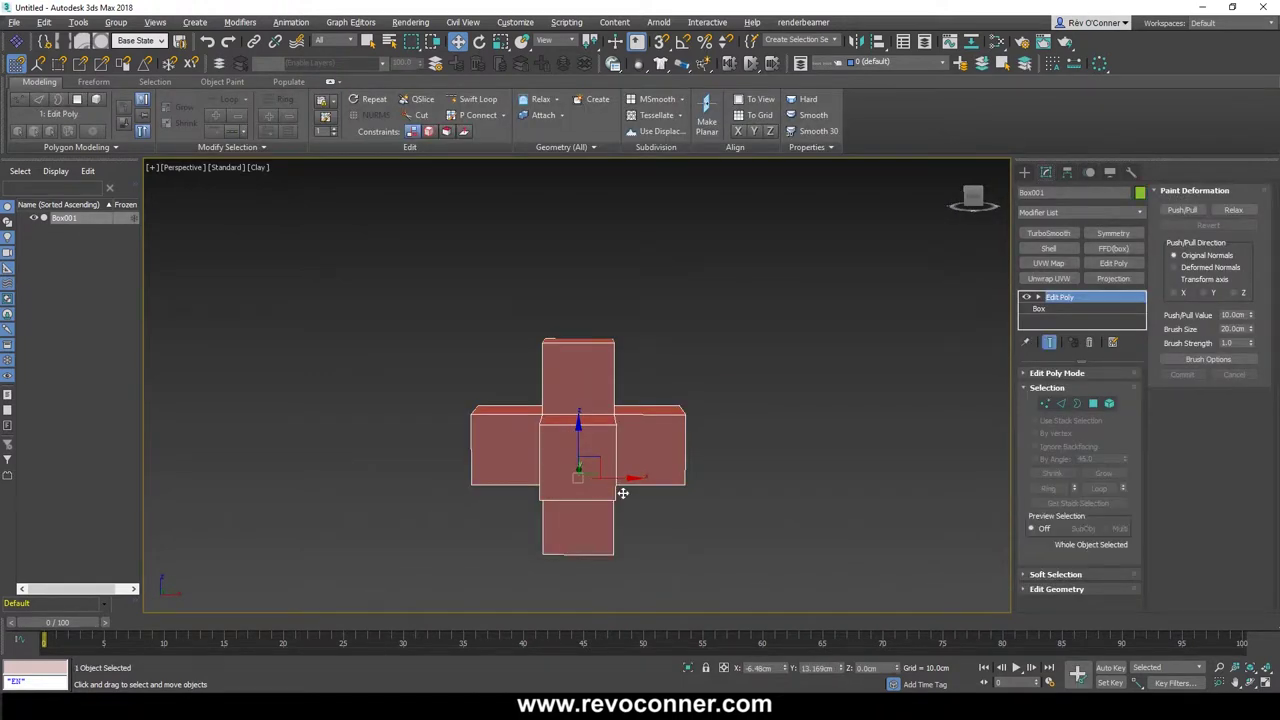
pyautogui.hotkey('shift', 'z')
pyautogui.keyDown('shift'); pyautogui.moveTo(608, 471); pyautogui.dragTo(361, 502); pyautogui.keyUp('shift')
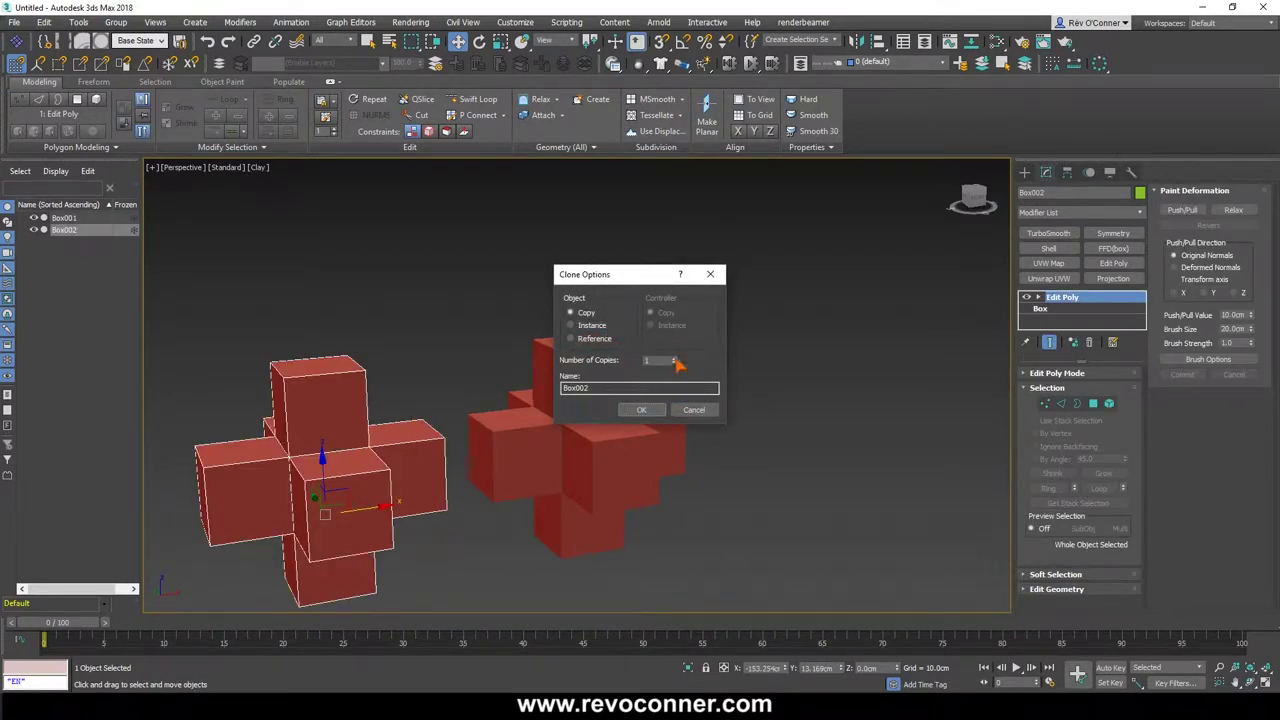
pyautogui.click(675, 359)
pyautogui.click(655, 411)
pyautogui.moveTo(655, 428)
pyautogui.mouseDown(button='middle')
pyautogui.moveTo(763, 406)
pyautogui.moveTo(808, 378)
pyautogui.moveTo(720, 430)
pyautogui.mouseUp(button='middle')
pyautogui.scroll(-3, 808, 378)
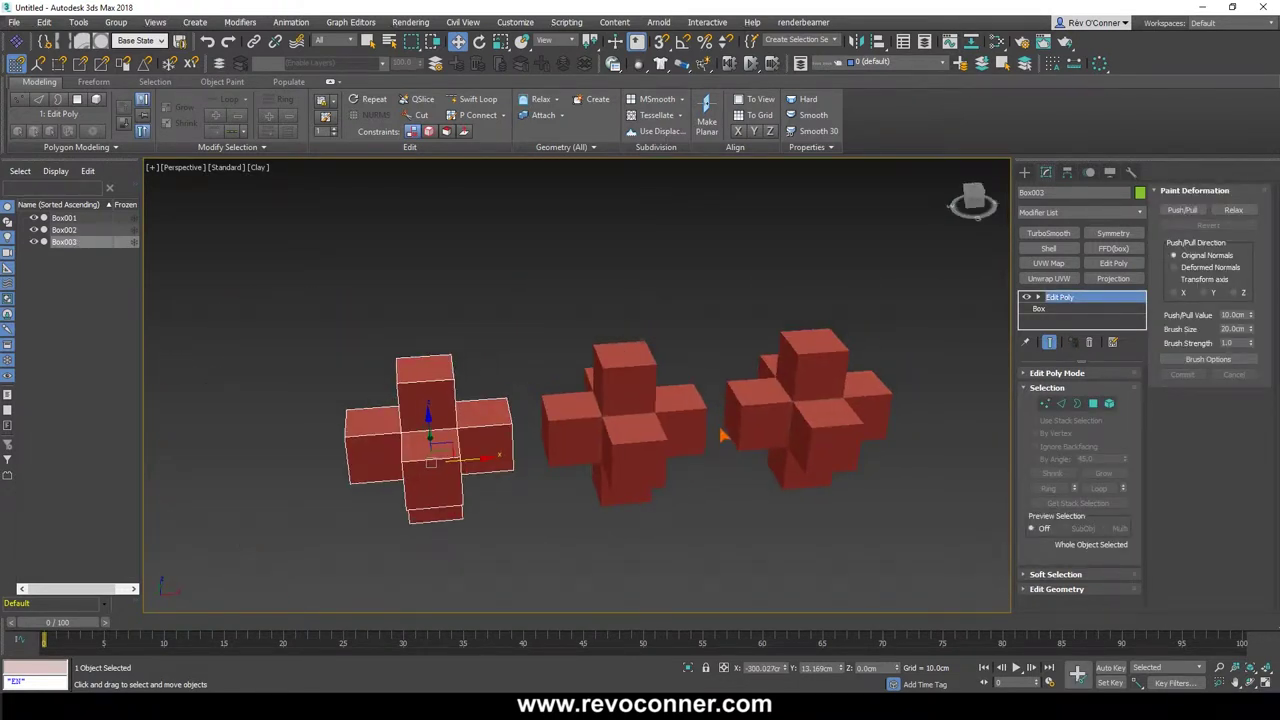
pyautogui.moveTo(679, 509)
pyautogui.mouseDown(button='middle')
pyautogui.moveTo(669, 513)
pyautogui.moveTo(686, 502)
pyautogui.mouseUp(button='middle')
pyautogui.click(690, 497)
pyautogui.moveTo(672, 492); pyautogui.dragTo(669, 492, button='middle')
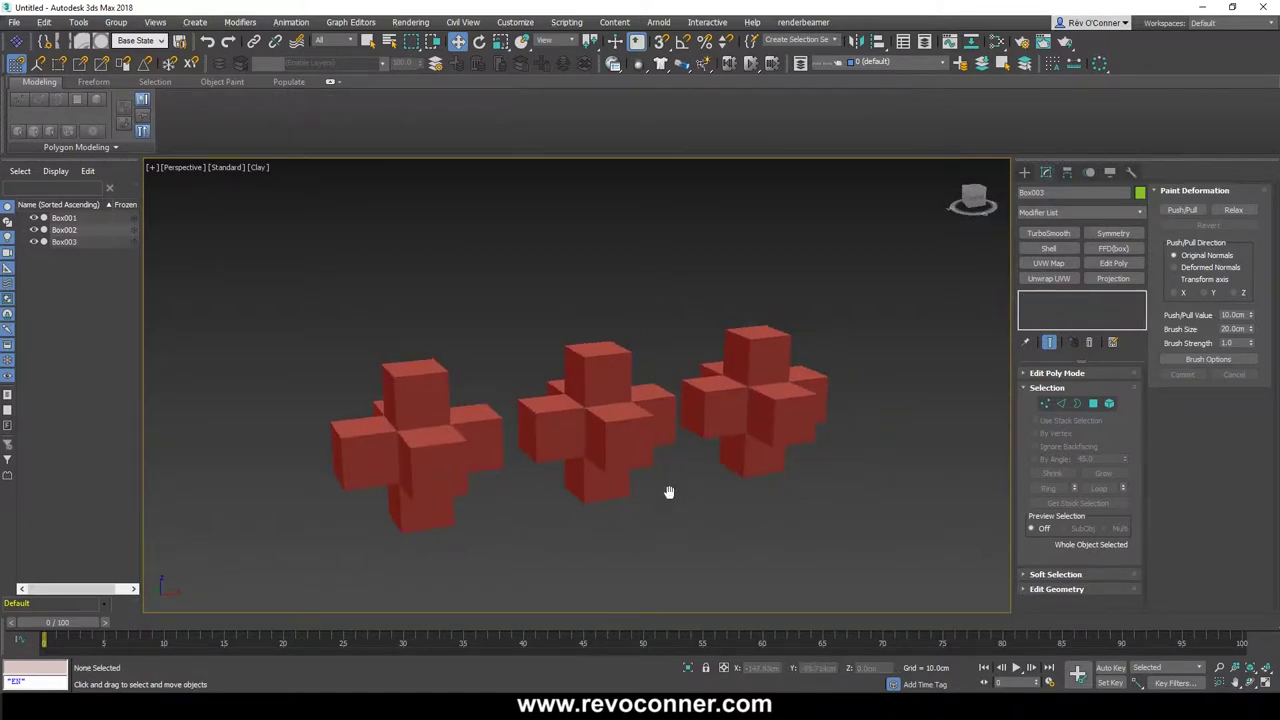
# Select the original cross at the positive X end of the row and enter its Edit Poly edge level
pyautogui.click(619, 427)
pyautogui.keyDown('alt'); pyautogui.moveTo(640, 433); pyautogui.dragTo(697, 470, button='middle'); pyautogui.keyUp('alt')
pyautogui.click(757, 421)
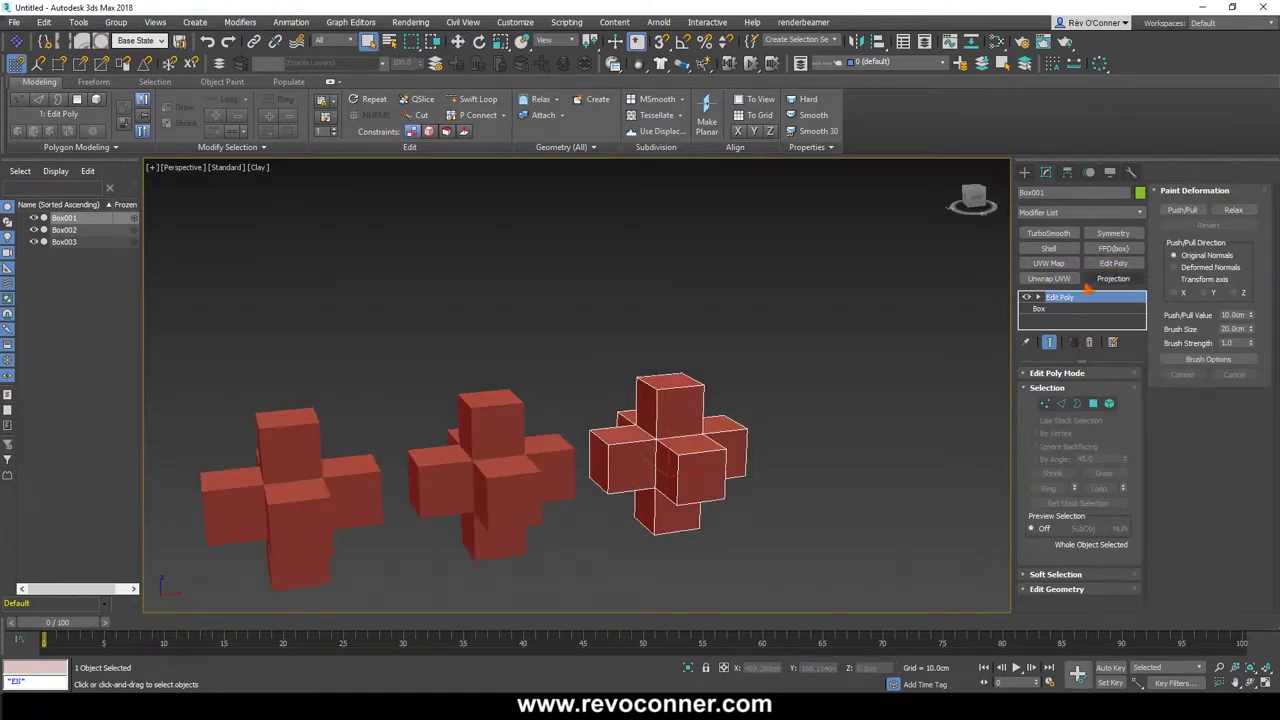
pyautogui.click(1064, 402)
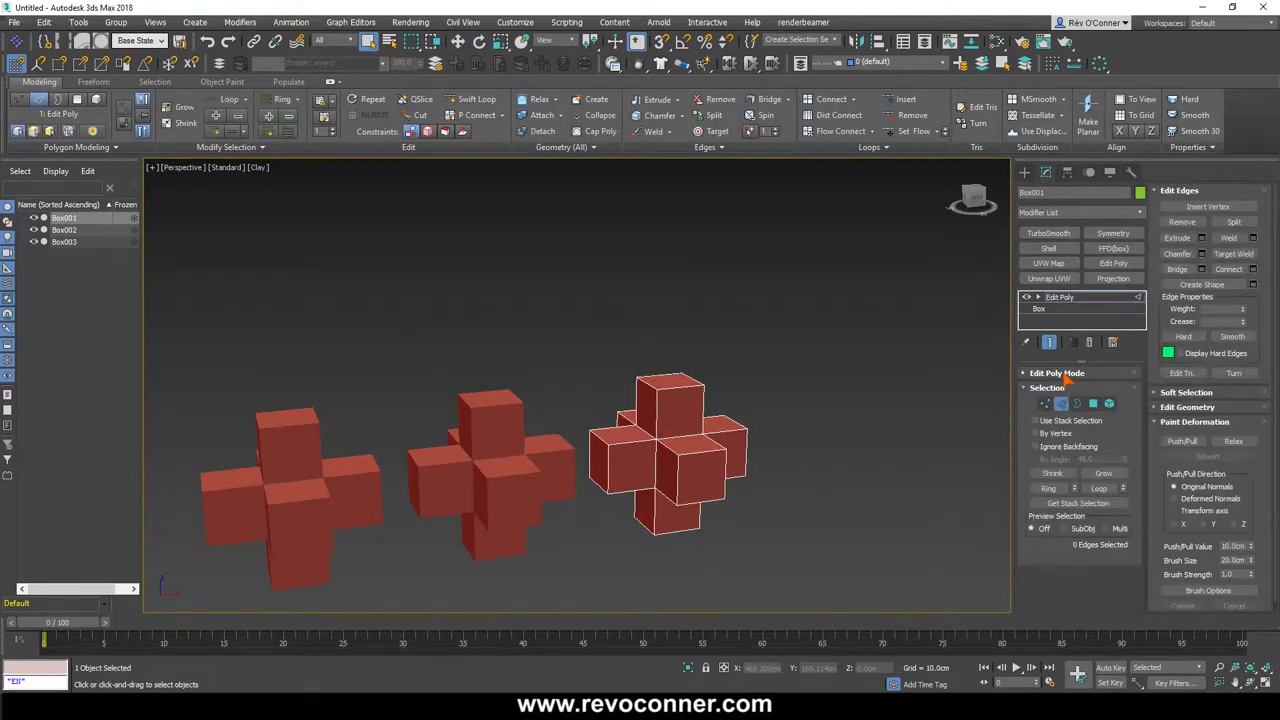
pyautogui.keyDown('alt'); pyautogui.moveTo(744, 508); pyautogui.dragTo(669, 454, button='middle'); pyautogui.keyUp('alt')
pyautogui.scroll(3, 583, 430)
pyautogui.keyDown('alt'); pyautogui.moveTo(583, 430); pyautogui.dragTo(927, 403, button='middle'); pyautogui.keyUp('alt')
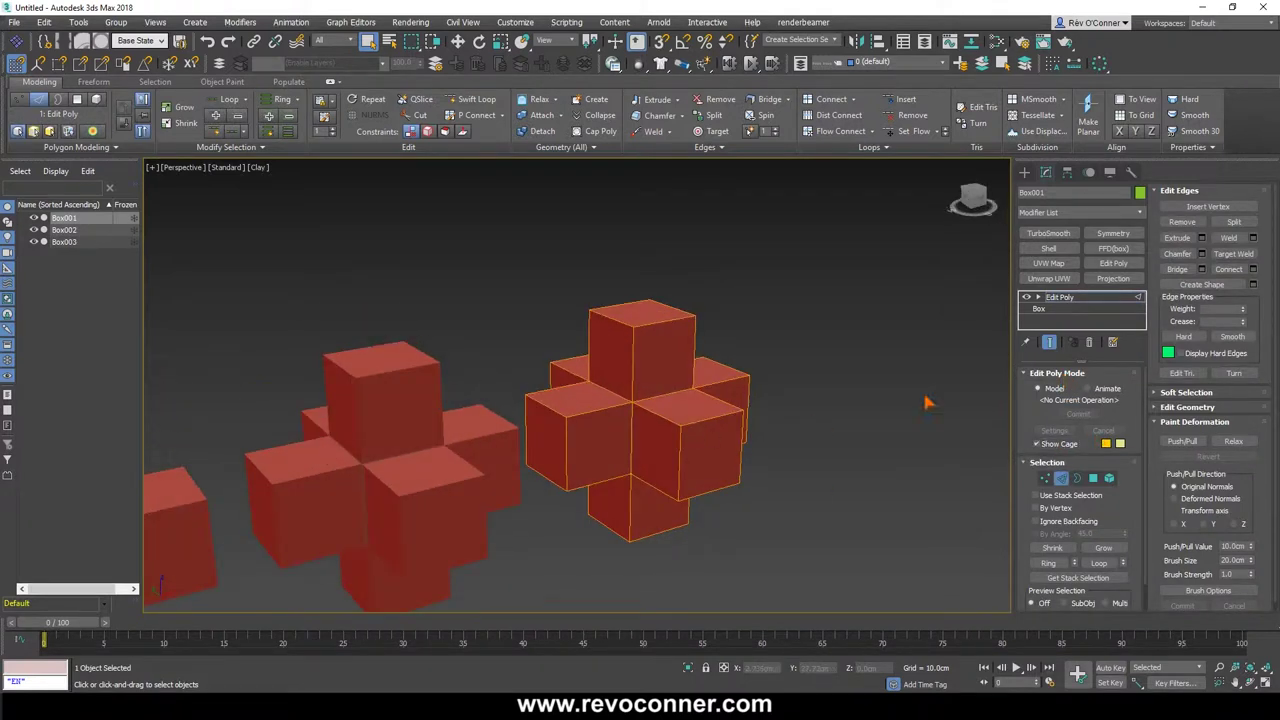
# Apply a TurboSmooth modifier with 3 iterations to the original cross
pyautogui.click(1048, 233)
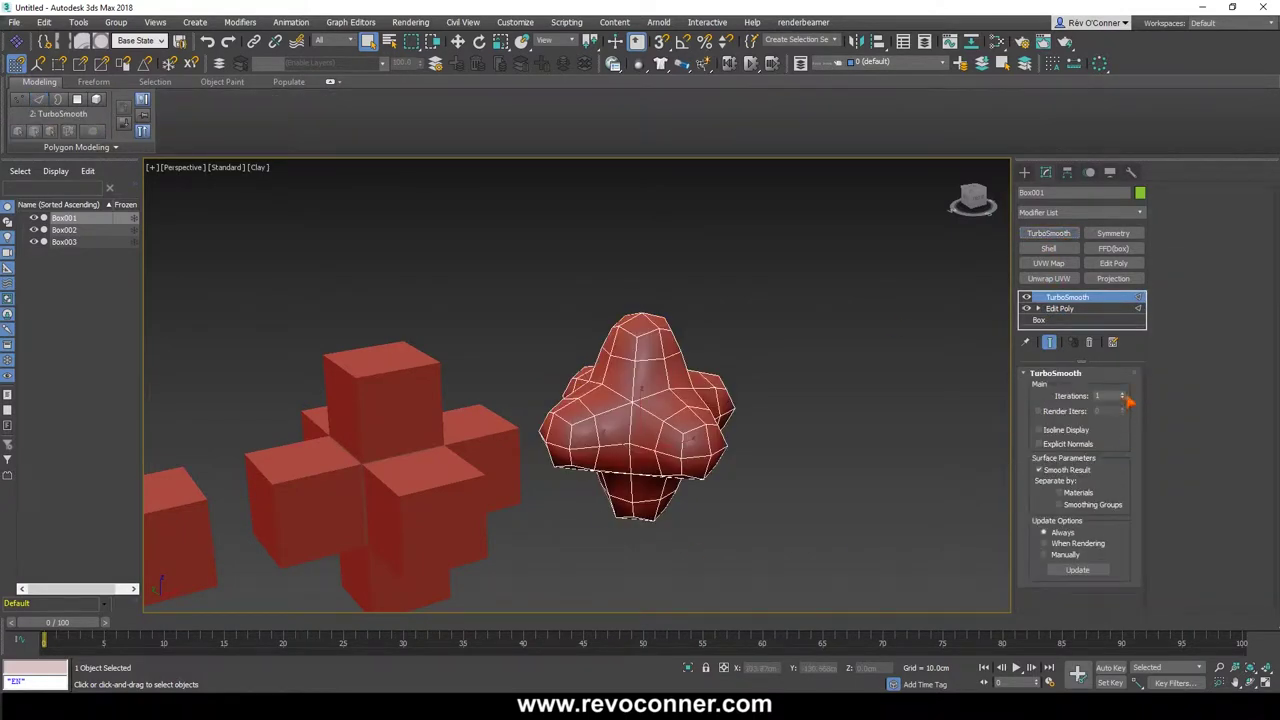
pyautogui.click(1123, 394)
pyautogui.keyDown('alt'); pyautogui.moveTo(767, 447); pyautogui.dragTo(714, 440, button='middle'); pyautogui.keyUp('alt')
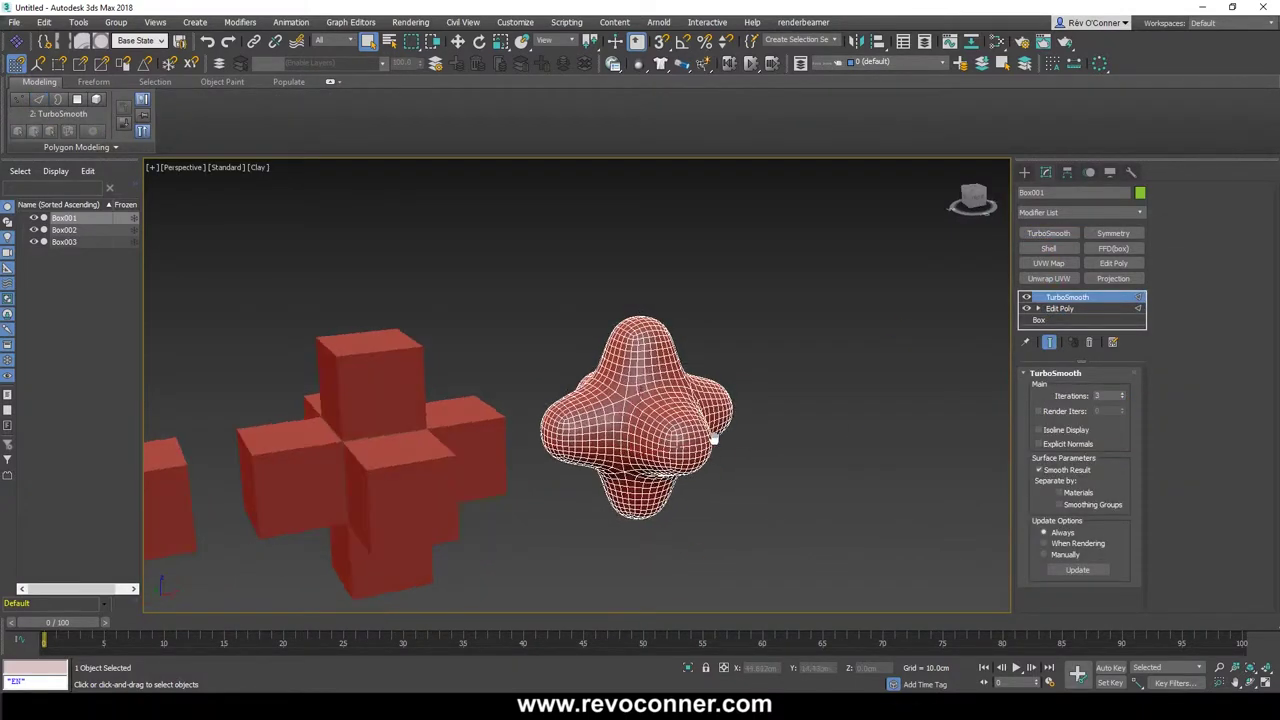
# Return to the Edit Poly edge level beneath TurboSmooth and turn off the edged-faces wireframe display
pyautogui.click(1060, 309)
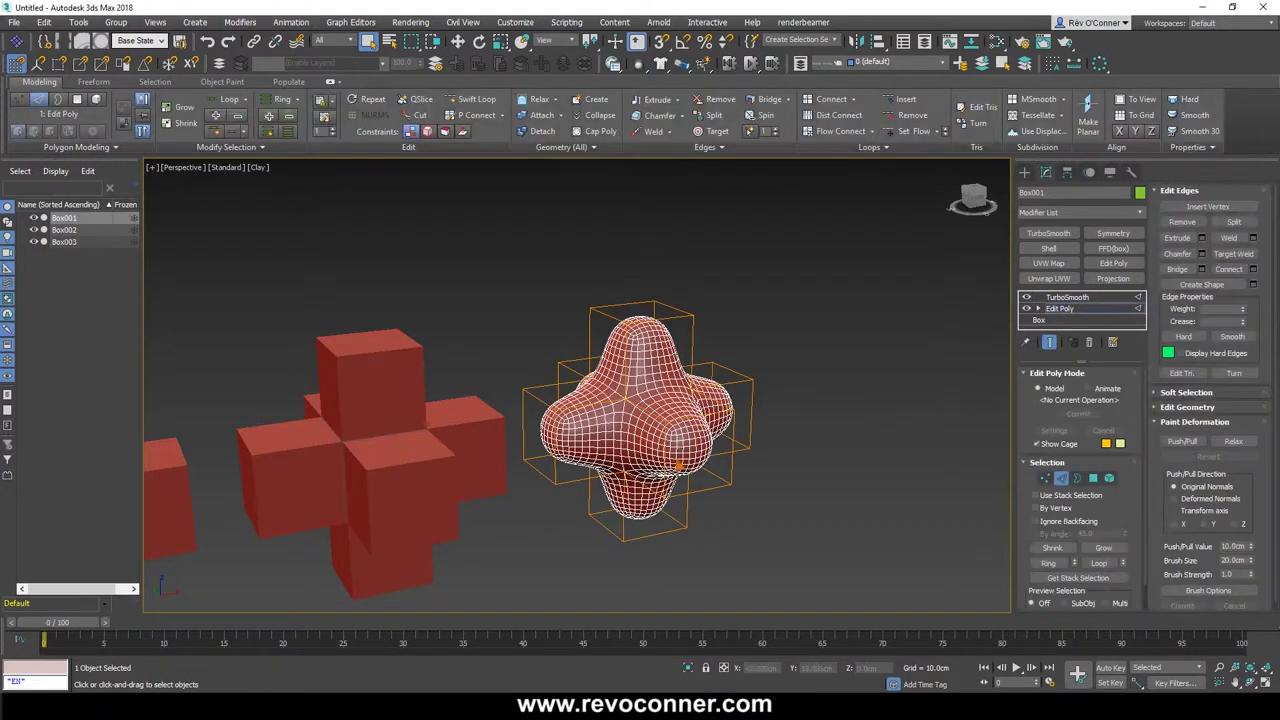
pyautogui.keyDown('alt'); pyautogui.moveTo(655, 480); pyautogui.dragTo(655, 440, button='middle'); pyautogui.keyUp('alt')
pyautogui.press('F4')
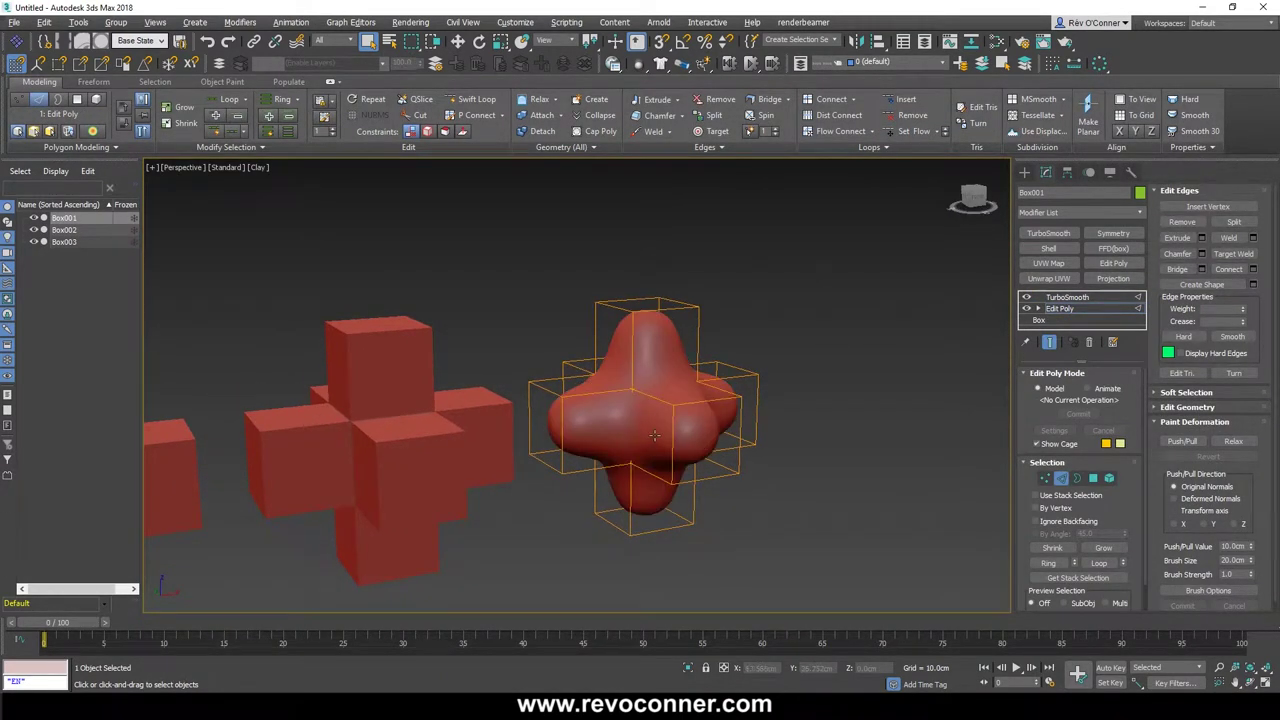
pyautogui.moveTo(627, 352); pyautogui.dragTo(637, 334, button='middle')
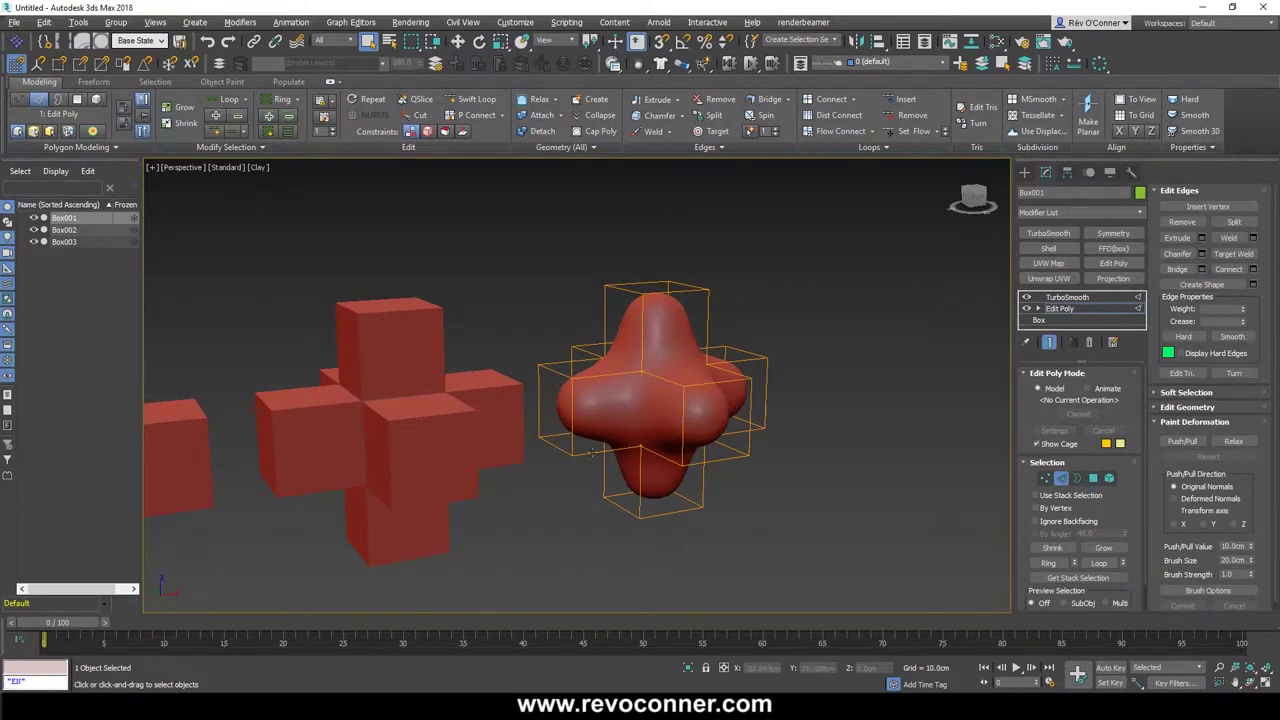
pyautogui.scroll(4, 670, 418)
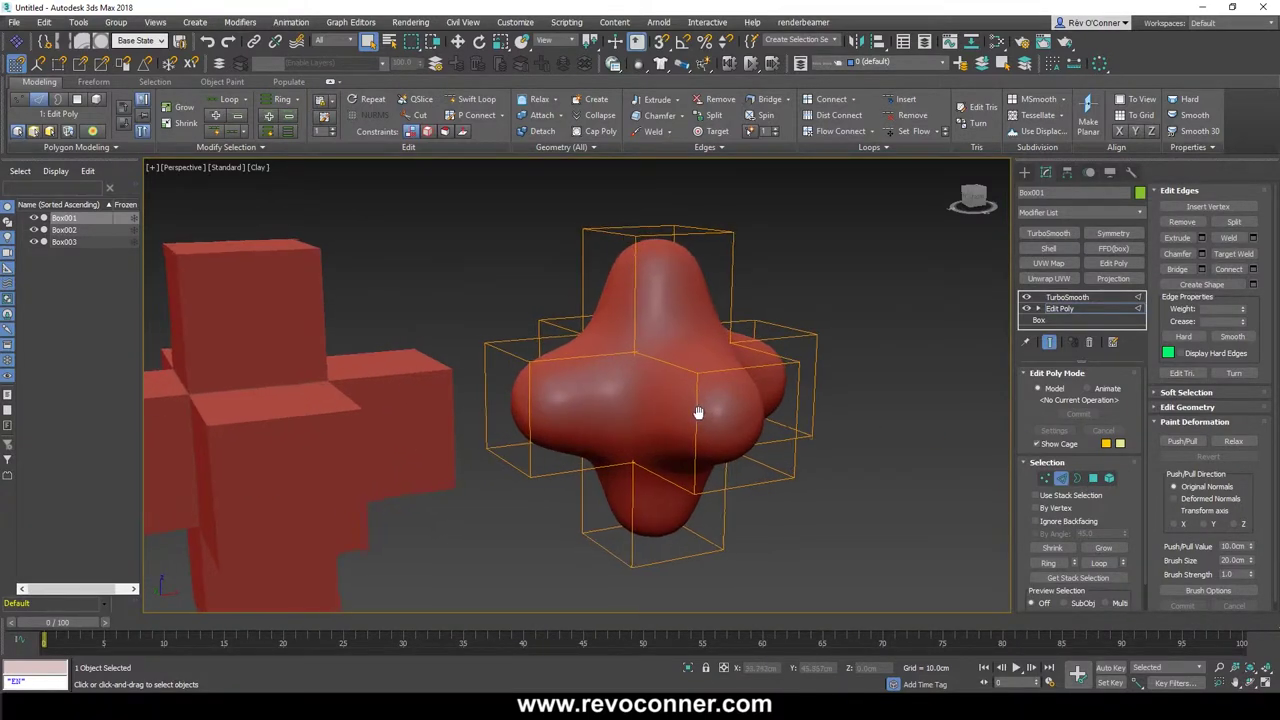
pyautogui.moveTo(694, 413); pyautogui.dragTo(676, 418, button='middle')
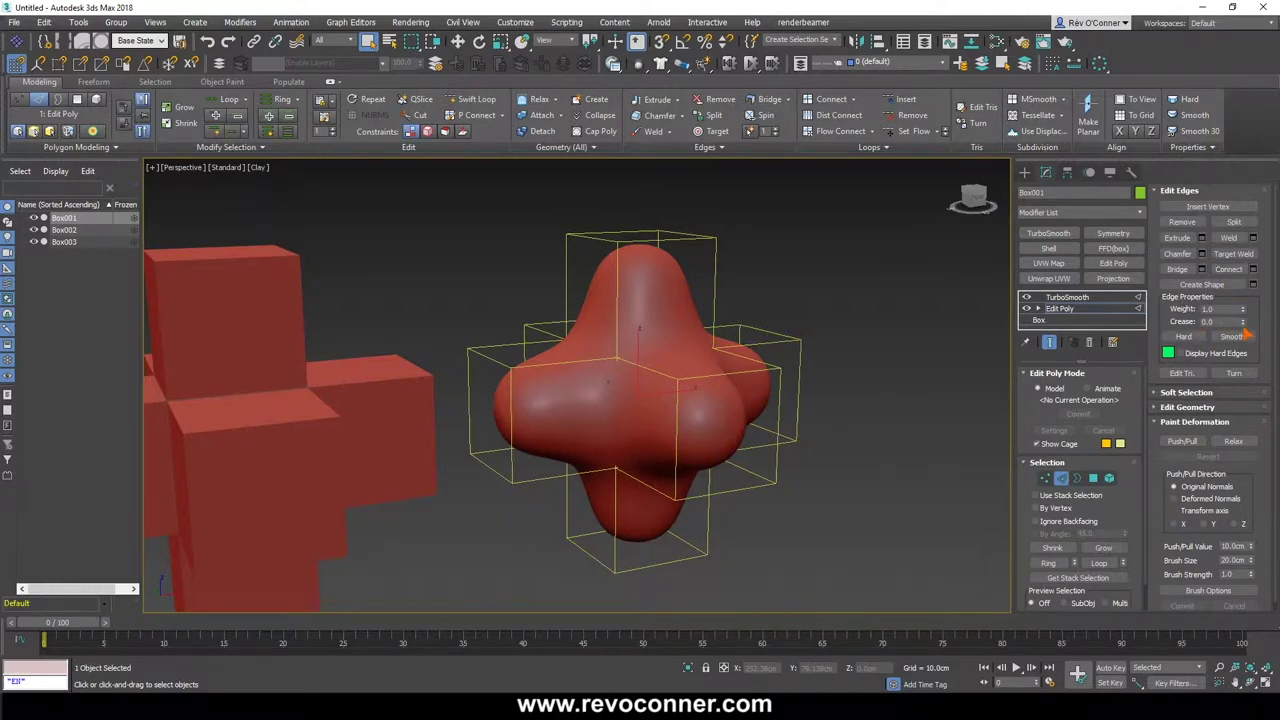
# Set the crease of all the cross's cage edges to 0.69 and check the smoothed corners
pyautogui.moveTo(1244, 323); pyautogui.dragTo(1245, 274)
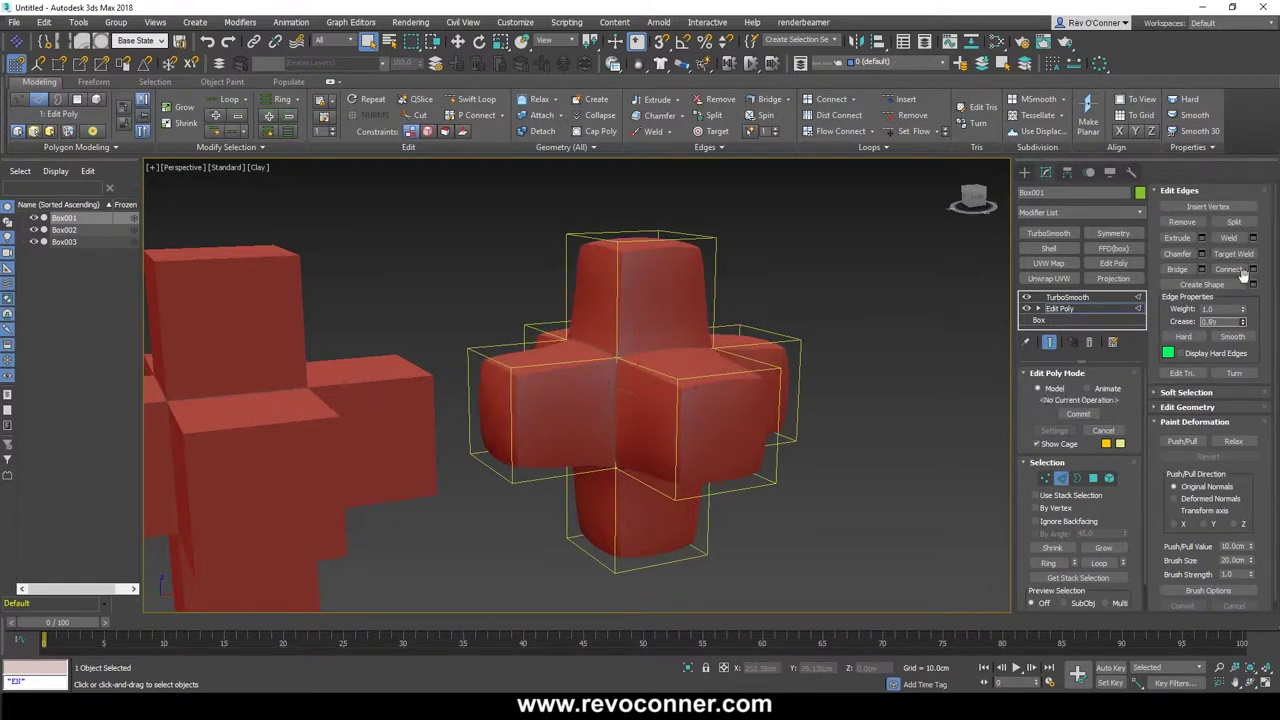
pyautogui.keyDown('alt'); pyautogui.moveTo(691, 410); pyautogui.dragTo(636, 381, button='middle'); pyautogui.keyUp('alt')
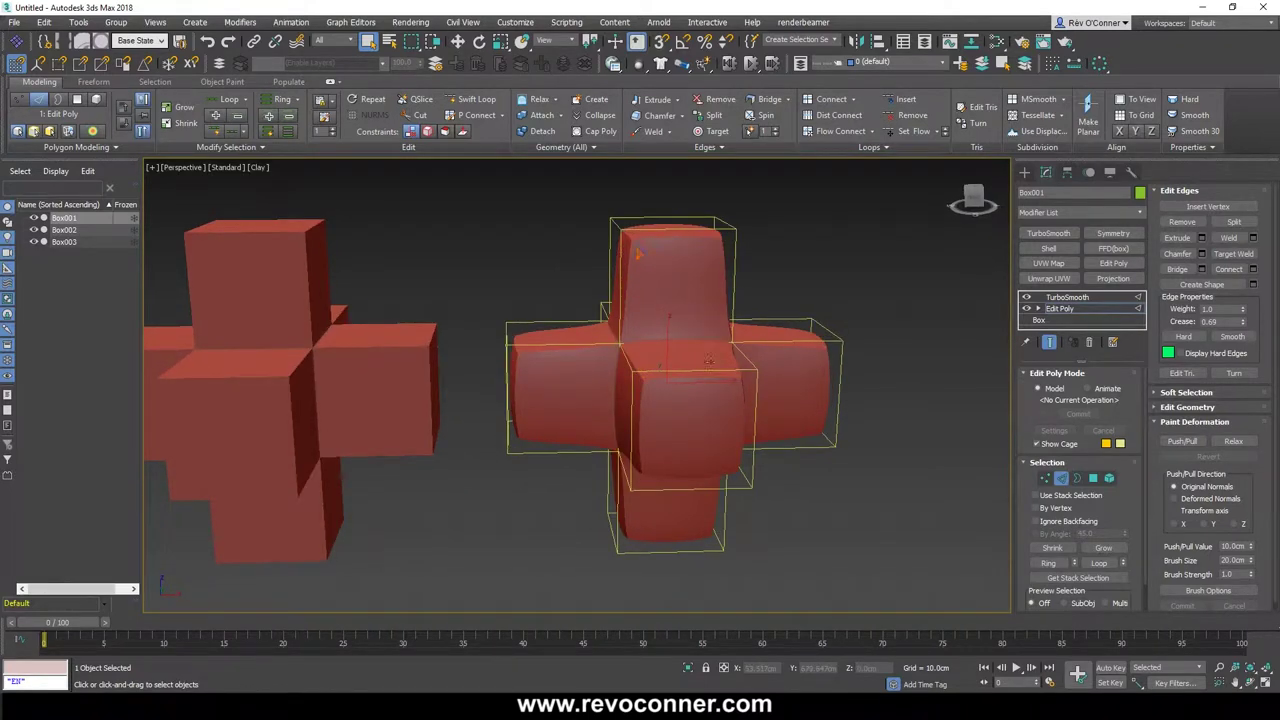
pyautogui.scroll(5, 650, 374)
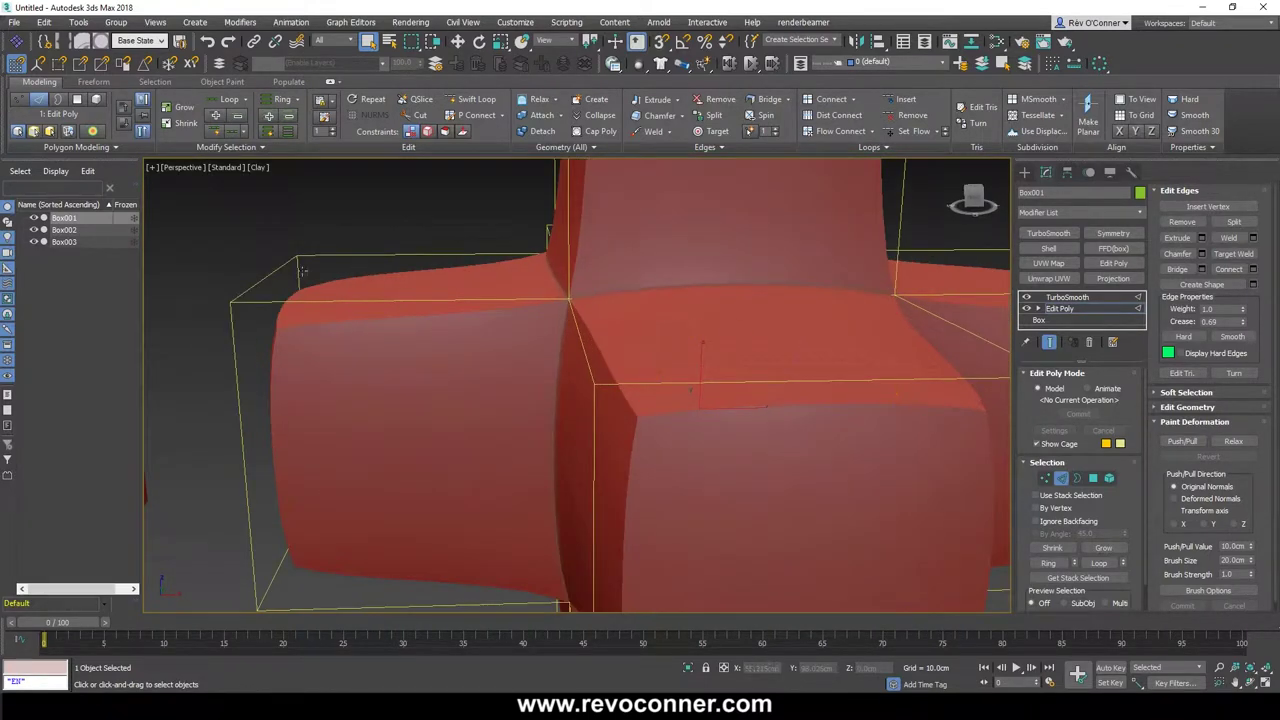
pyautogui.scroll(-5, 411, 445)
pyautogui.moveTo(402, 474); pyautogui.dragTo(676, 395, button='middle')
pyautogui.scroll(-5, 598, 405)
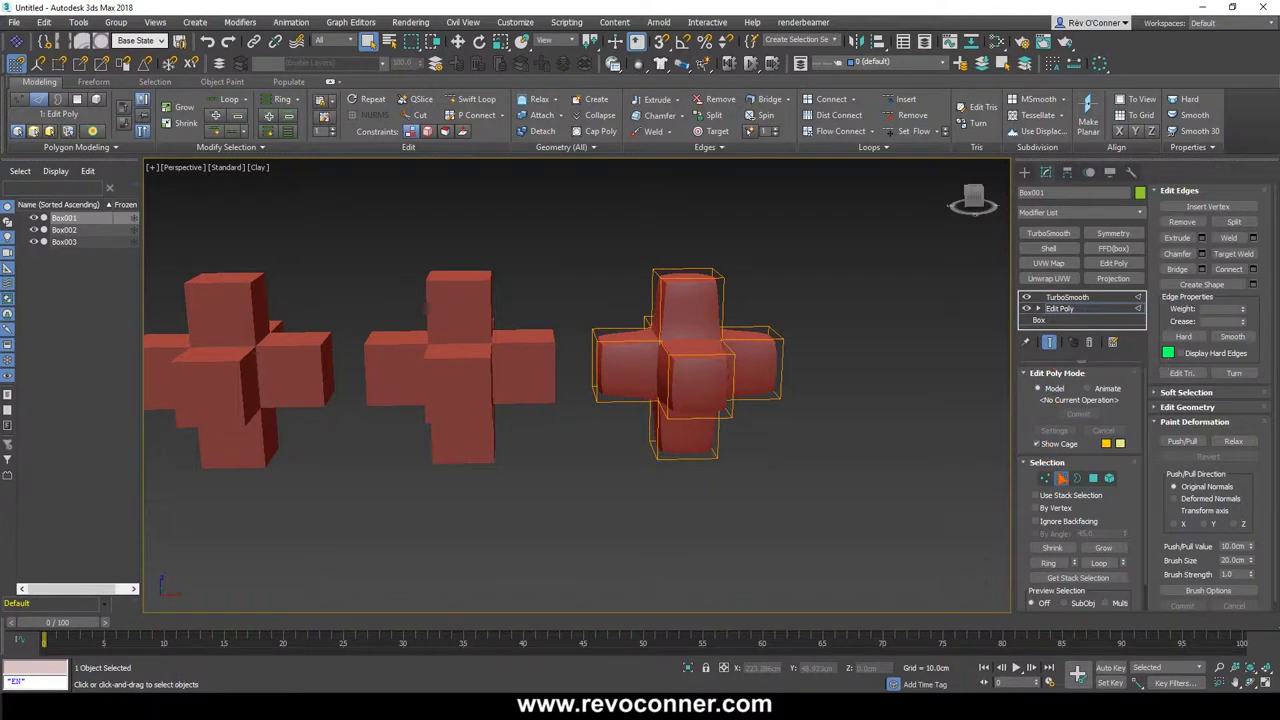
# Leave edge level on the original cross, select the middle cross and apply an OpenSubdiv modifier to it
pyautogui.click(1062, 478)
pyautogui.click(647, 514)
pyautogui.click(490, 368)
pyautogui.moveTo(490, 368); pyautogui.dragTo(574, 391, button='middle')
pyautogui.scroll(3, 535, 389)
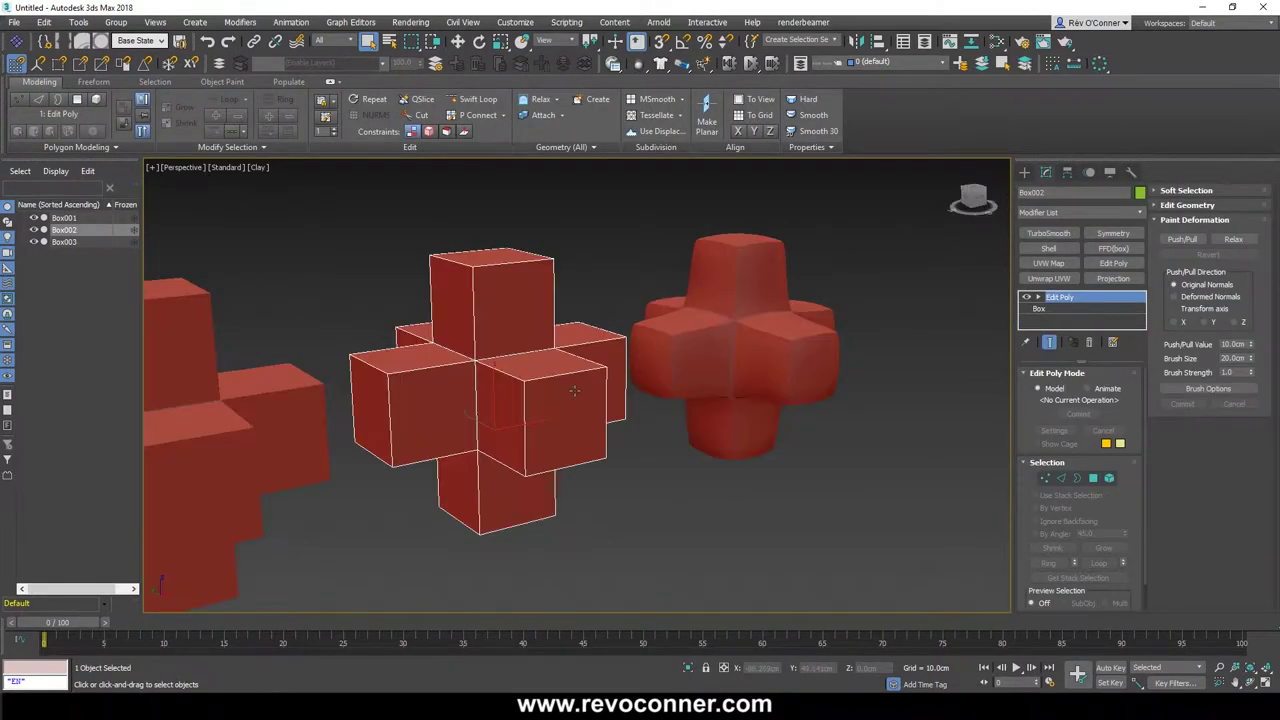
pyautogui.click(1057, 213)
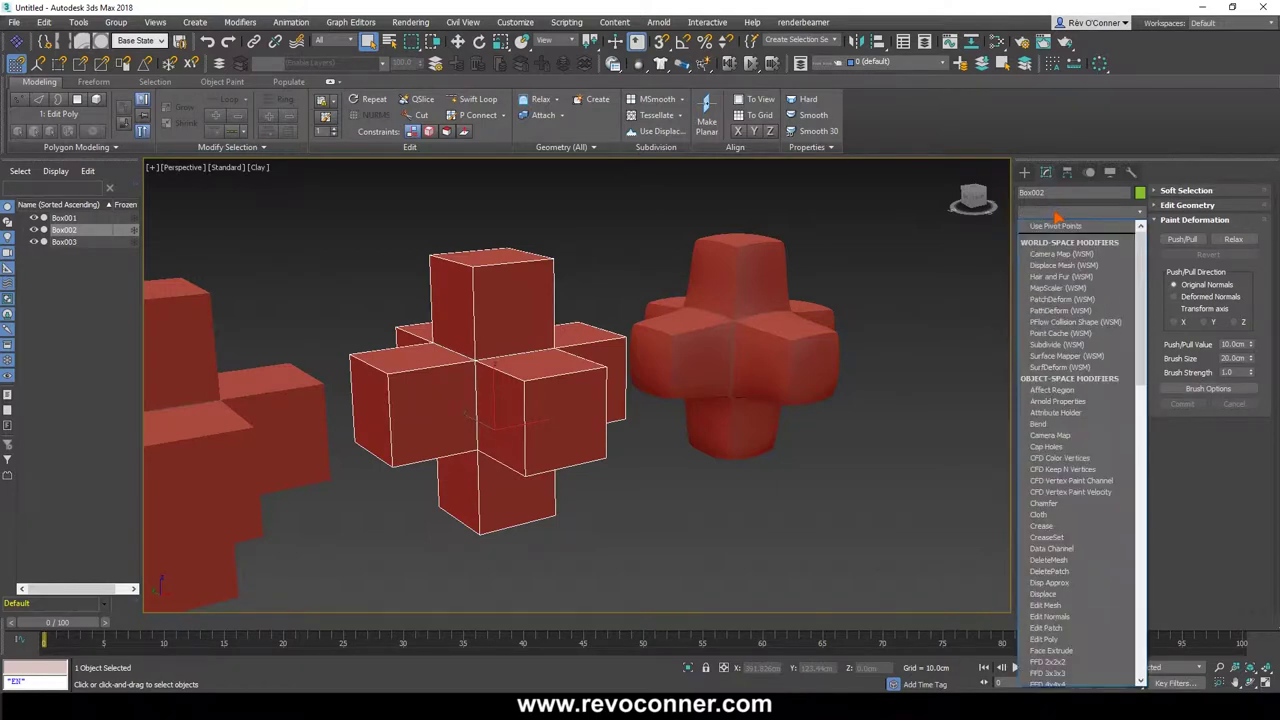
pyautogui.press('o')
pyautogui.press('Return')
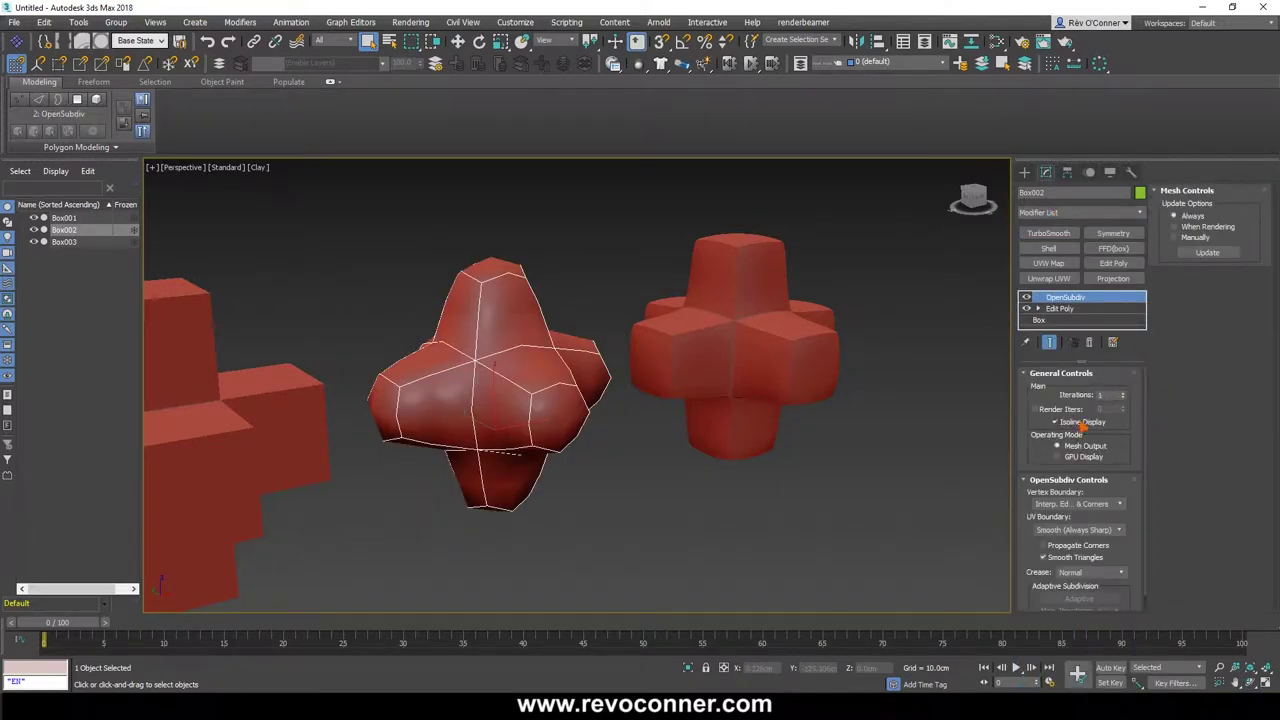
# Turn off Isoline Display in the middle cross's OpenSubdiv modifier and raise its iterations to 3
pyautogui.click(1080, 423)
pyautogui.click(1123, 395)
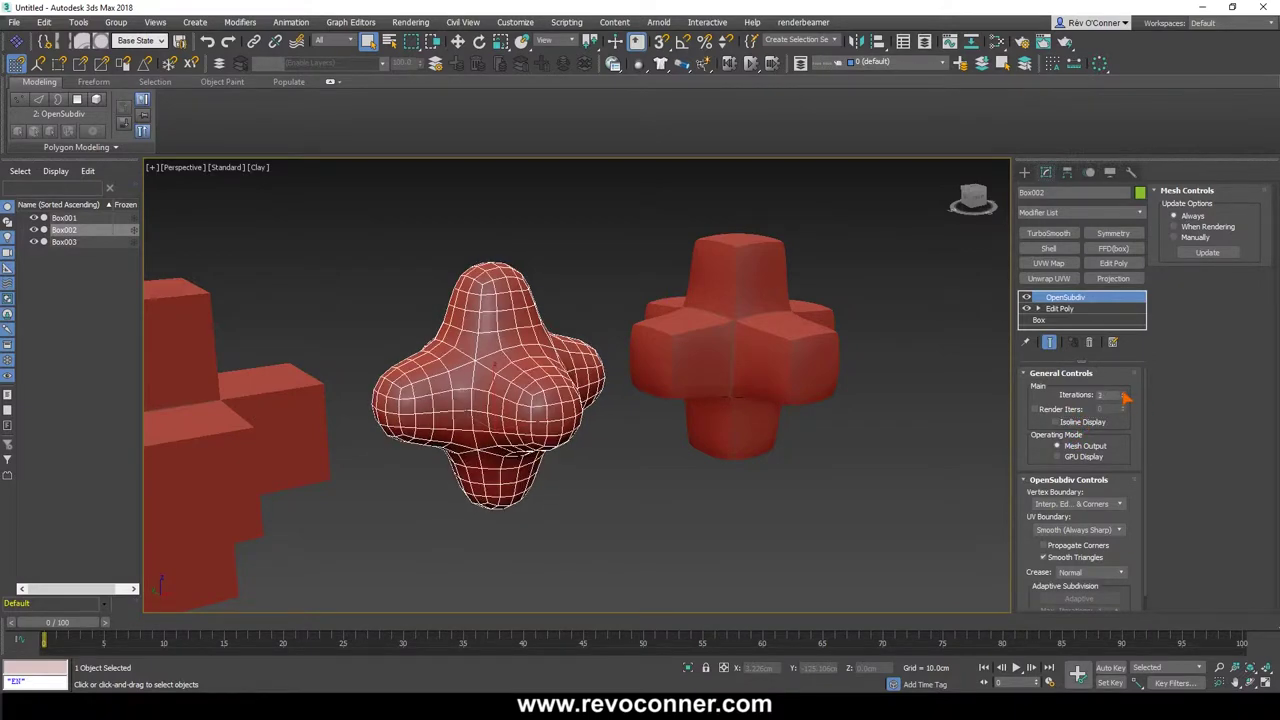
pyautogui.click(1123, 394)
pyautogui.keyDown('alt'); pyautogui.moveTo(640, 412); pyautogui.dragTo(558, 420, button='middle'); pyautogui.keyUp('alt')
pyautogui.scroll(3, 558, 420)
pyautogui.moveTo(736, 370); pyautogui.dragTo(772, 358, button='middle')
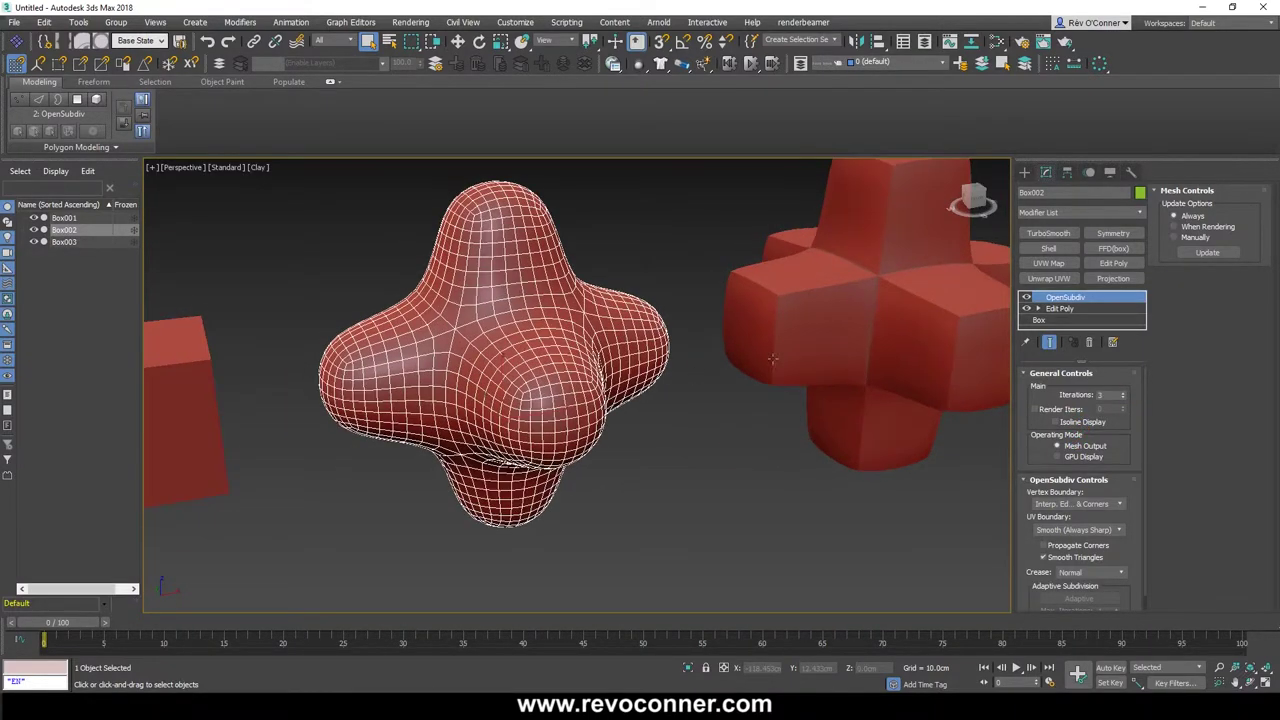
# Go to the Edit Poly modifier beneath OpenSubdiv and turn off the edged-faces wireframe display
pyautogui.click(1059, 308)
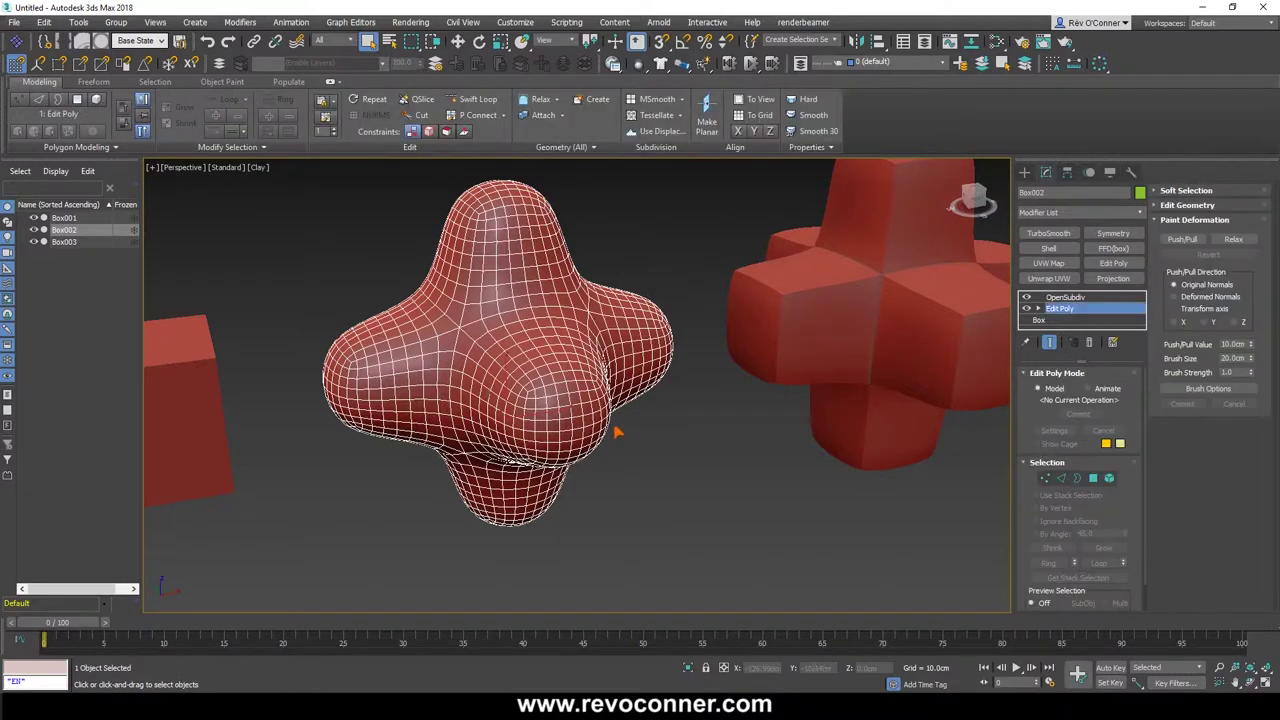
pyautogui.moveTo(583, 431); pyautogui.dragTo(615, 445, button='middle')
pyautogui.press('F4')
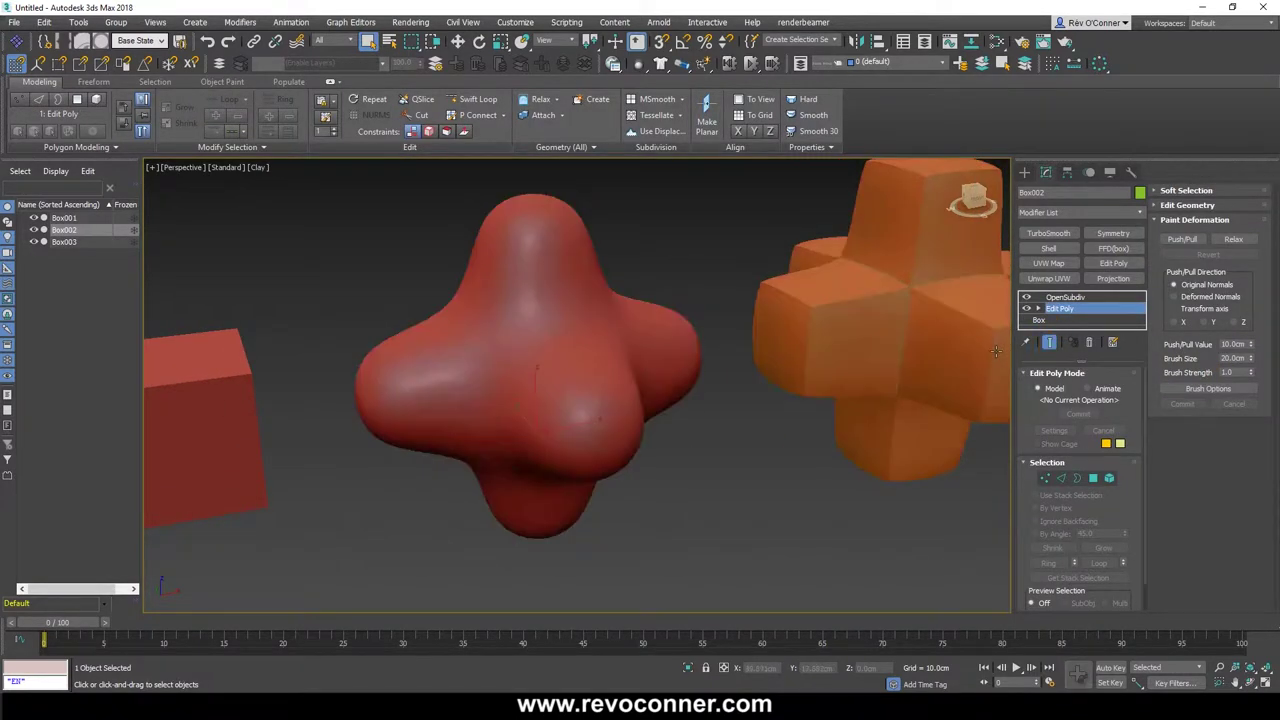
pyautogui.click(1065, 297)
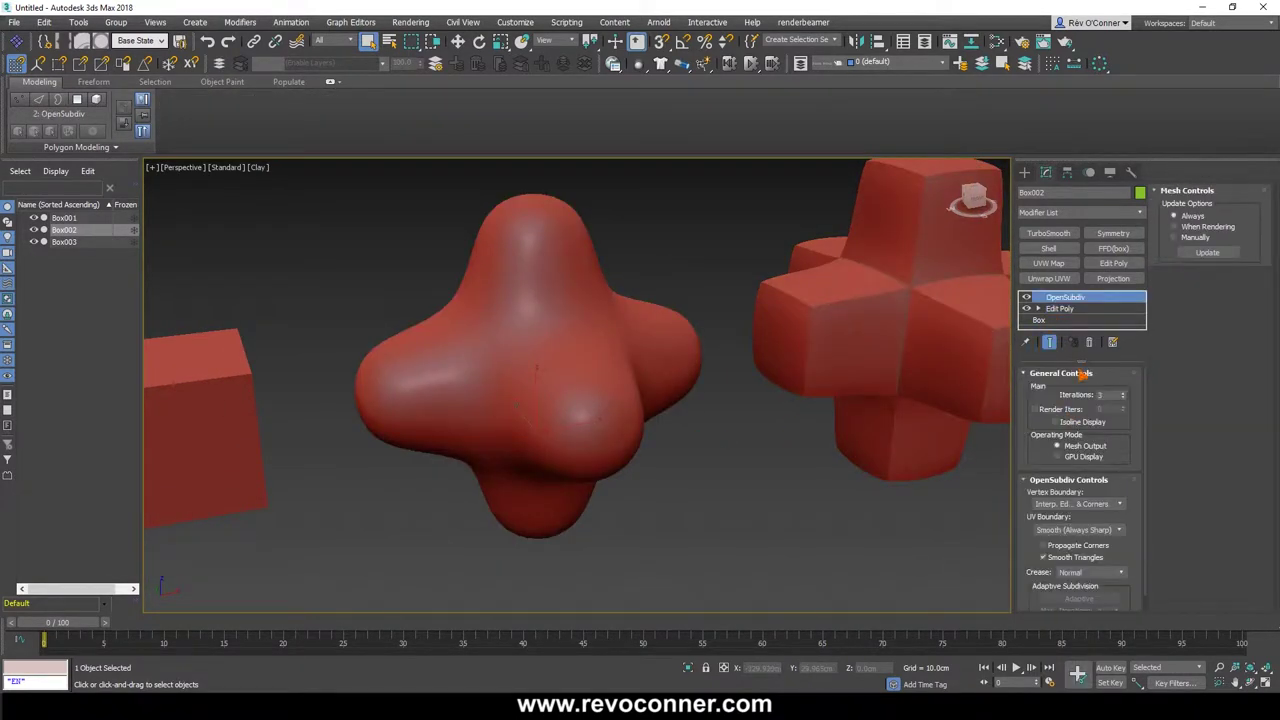
pyautogui.click(1062, 309)
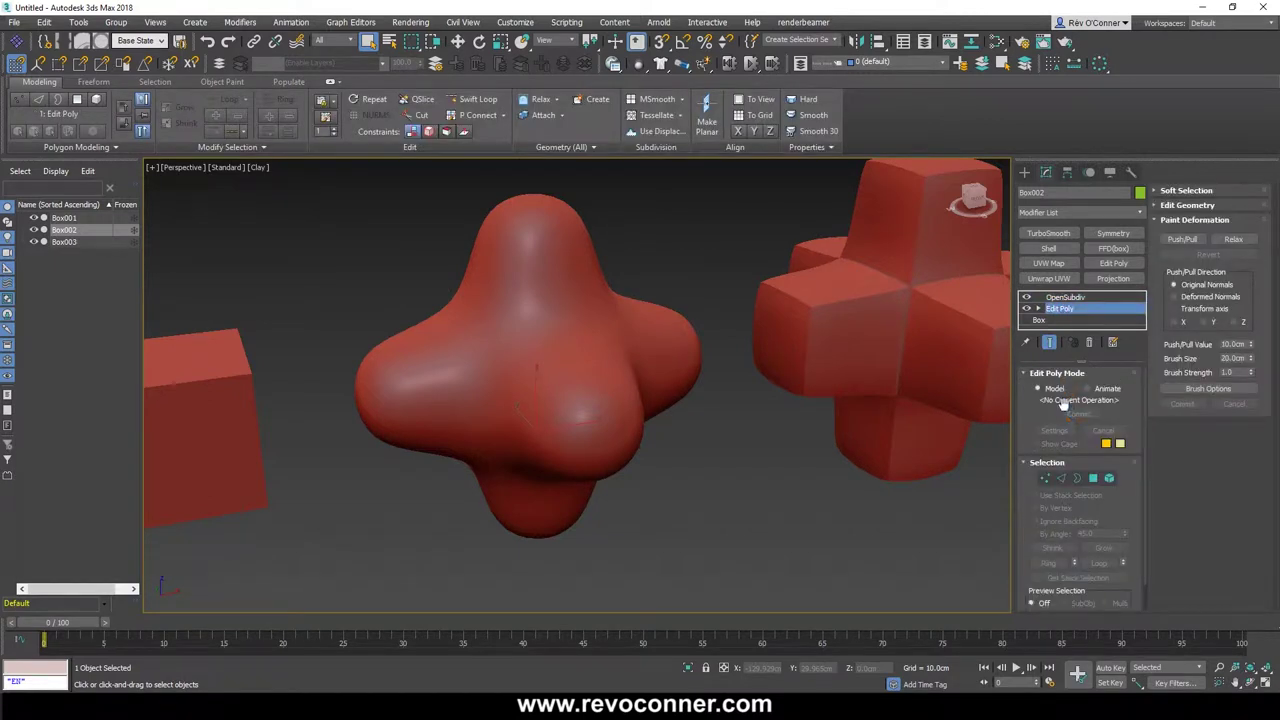
# Enter the edge level of the middle cross's Edit Poly modifier and turn on its cage display
pyautogui.click(1062, 479)
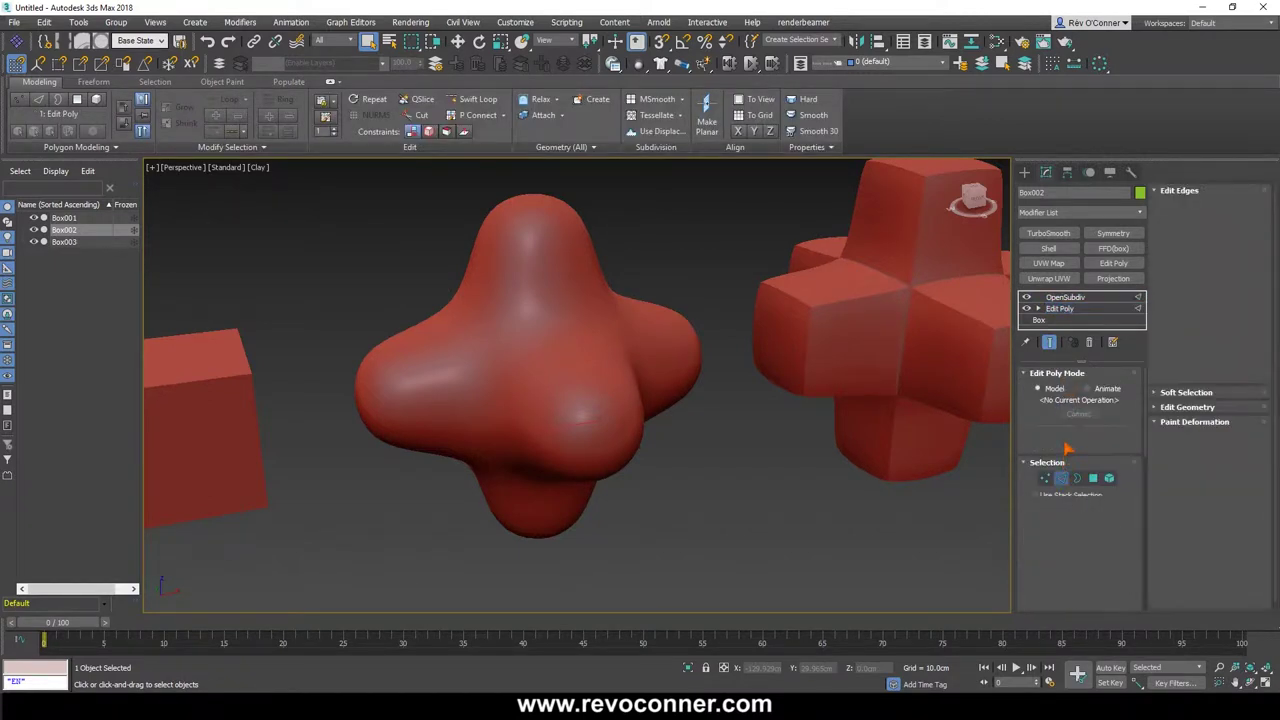
pyautogui.click(1066, 444)
pyautogui.moveTo(676, 511); pyautogui.dragTo(634, 459, button='middle')
pyautogui.click(1104, 375)
pyautogui.scroll(-5, 769, 526)
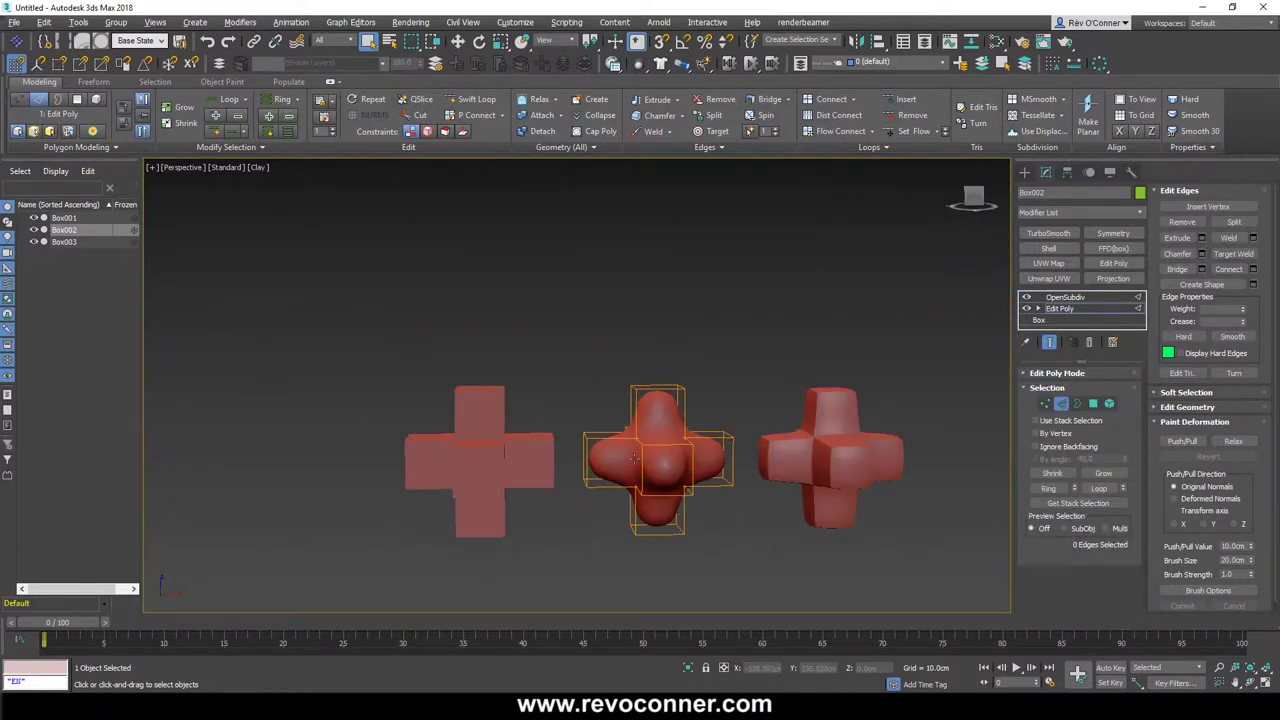
# Select all of the middle cross's cage edges, set their crease to 0.15 and inspect the rounded corners
pyautogui.scroll(3, 634, 459)
pyautogui.moveTo(719, 460); pyautogui.dragTo(691, 471, button='middle')
pyautogui.hotkey('ctrl', 'a')
pyautogui.scroll(3, 691, 472)
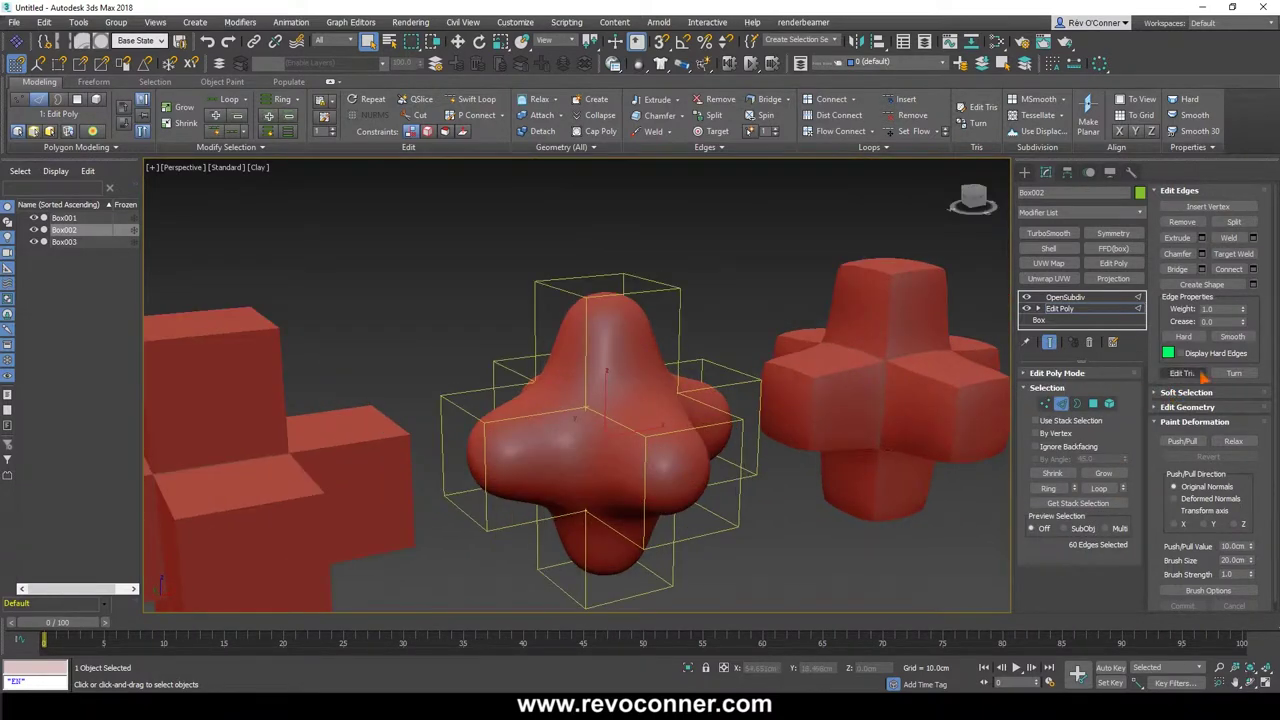
pyautogui.moveTo(1244, 322); pyautogui.dragTo(1243, 310)
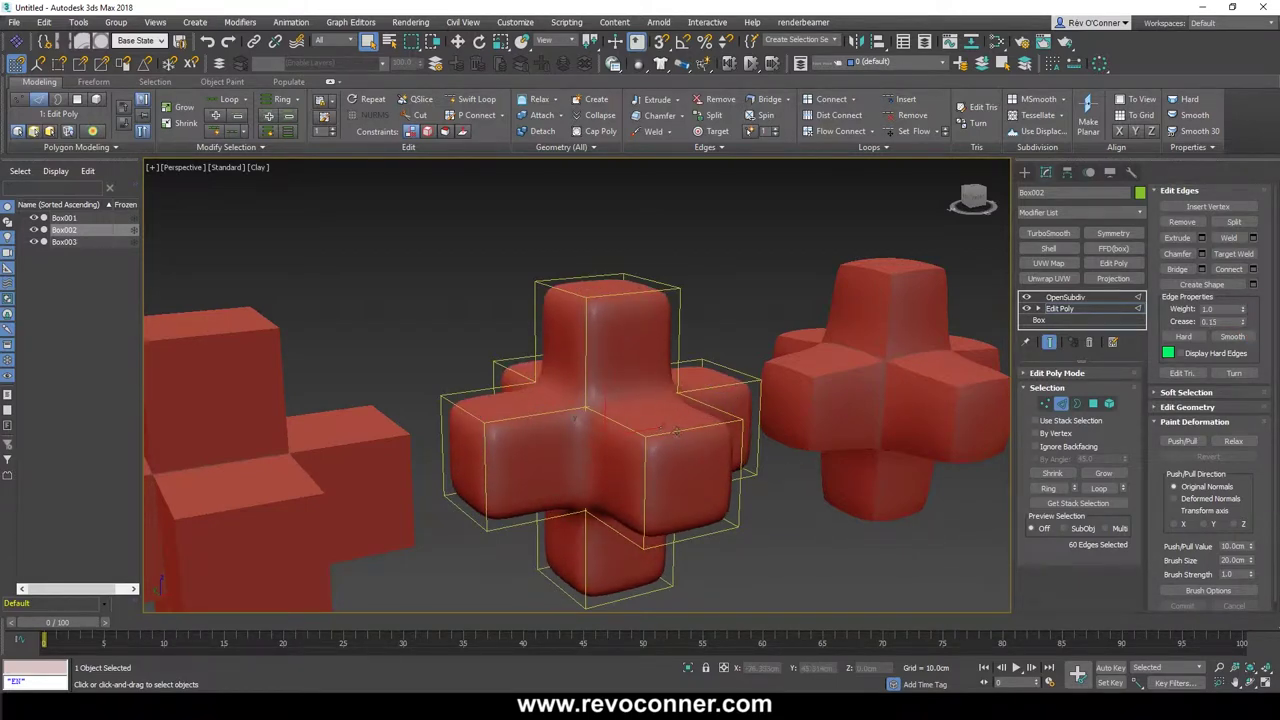
pyautogui.keyDown('alt'); pyautogui.moveTo(530, 391); pyautogui.dragTo(495, 416, button='middle'); pyautogui.keyUp('alt')
pyautogui.scroll(3, 495, 417)
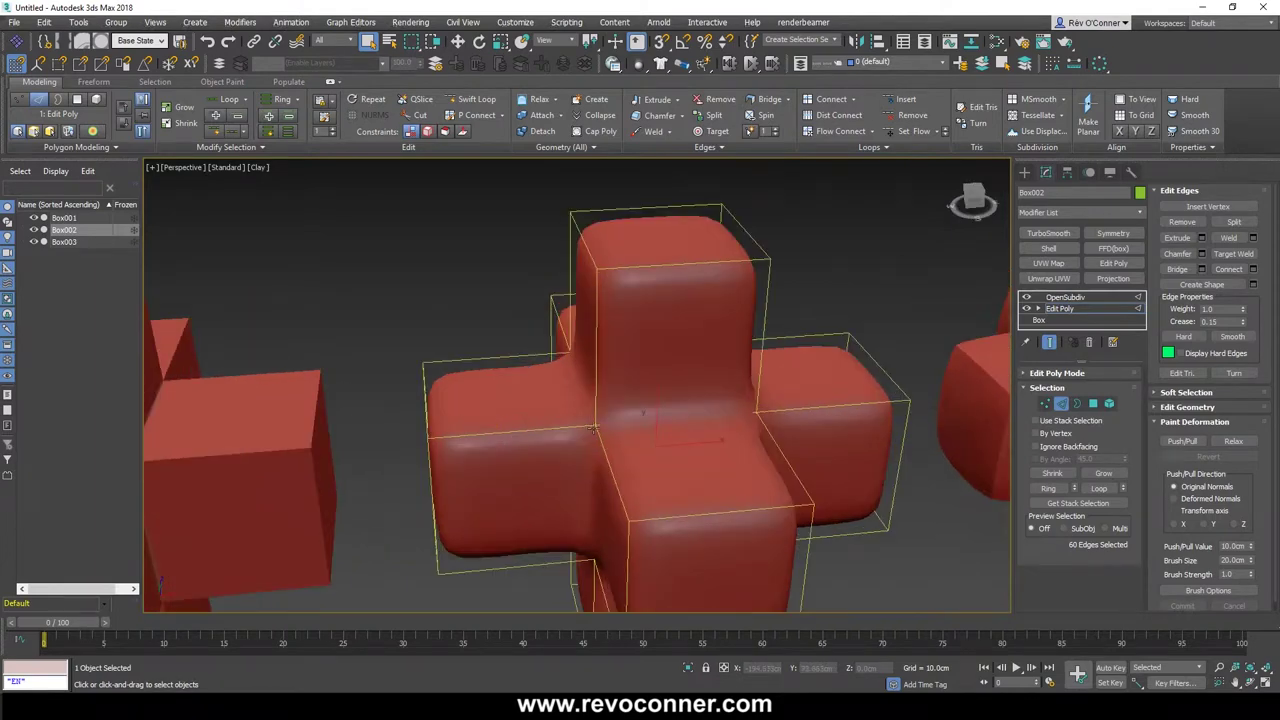
pyautogui.moveTo(630, 450); pyautogui.dragTo(548, 415, button='middle')
pyautogui.scroll(-3, 646, 415)
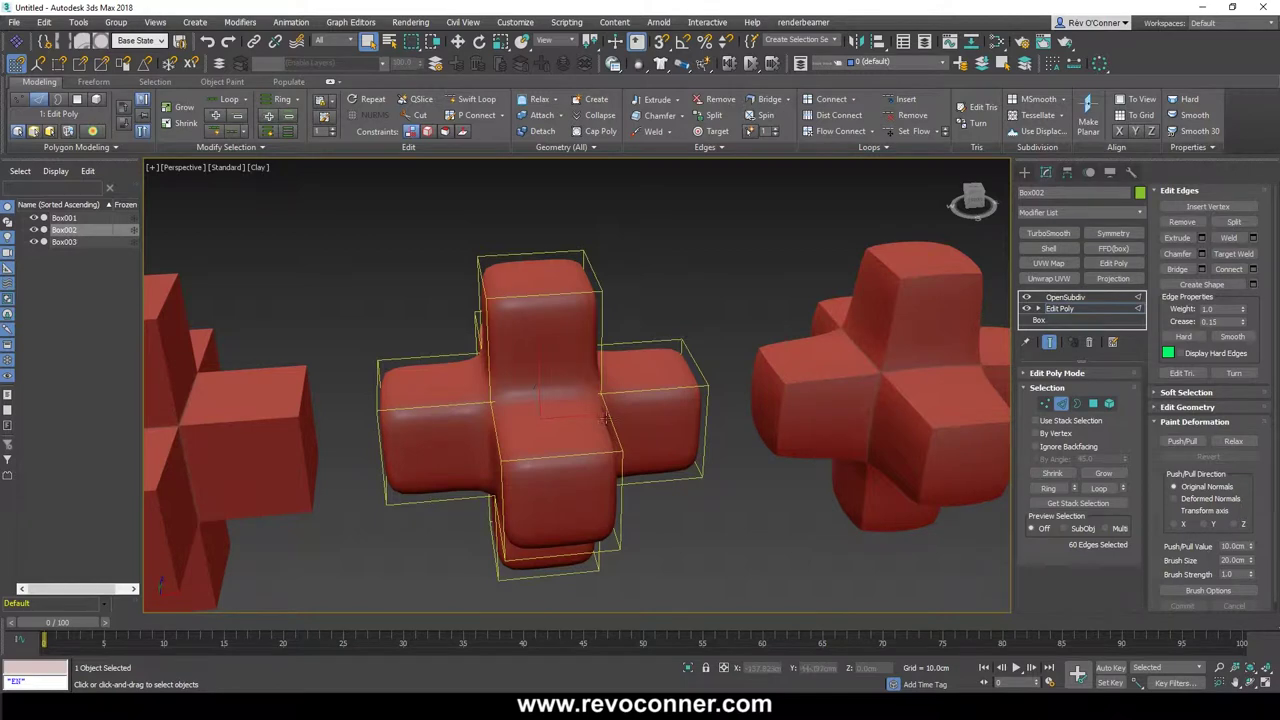
# Tighten the crease of all the middle cross's edges to 0.26, then deselect them and examine the sharper corners
pyautogui.keyDown('alt'); pyautogui.moveTo(606, 420); pyautogui.dragTo(680, 416, button='middle'); pyautogui.keyUp('alt')
pyautogui.moveTo(1243, 323); pyautogui.dragTo(1243, 312)
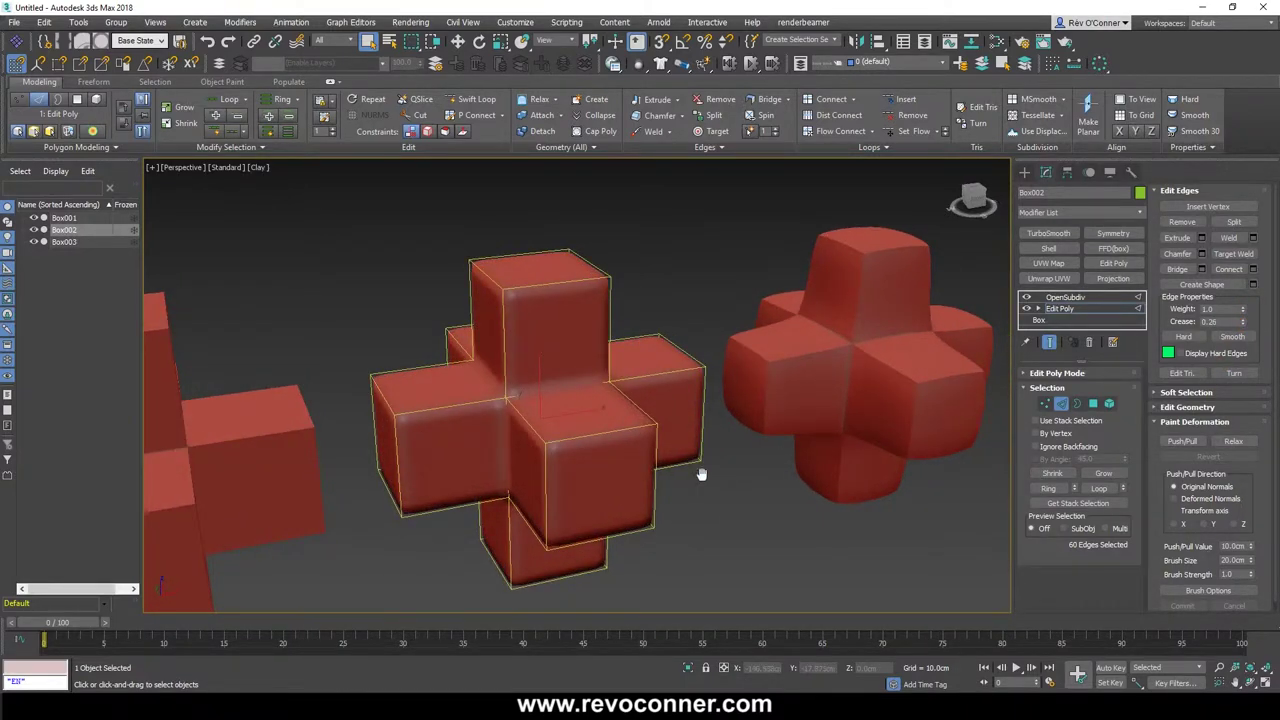
pyautogui.scroll(-4, 706, 480)
pyautogui.moveTo(702, 474); pyautogui.dragTo(674, 470, button='middle')
pyautogui.click(736, 505)
pyautogui.moveTo(658, 427); pyautogui.dragTo(673, 465, button='middle')
pyautogui.scroll(3, 638, 436)
pyautogui.keyDown('alt'); pyautogui.moveTo(648, 462); pyautogui.dragTo(620, 373, button='middle'); pyautogui.keyUp('alt')
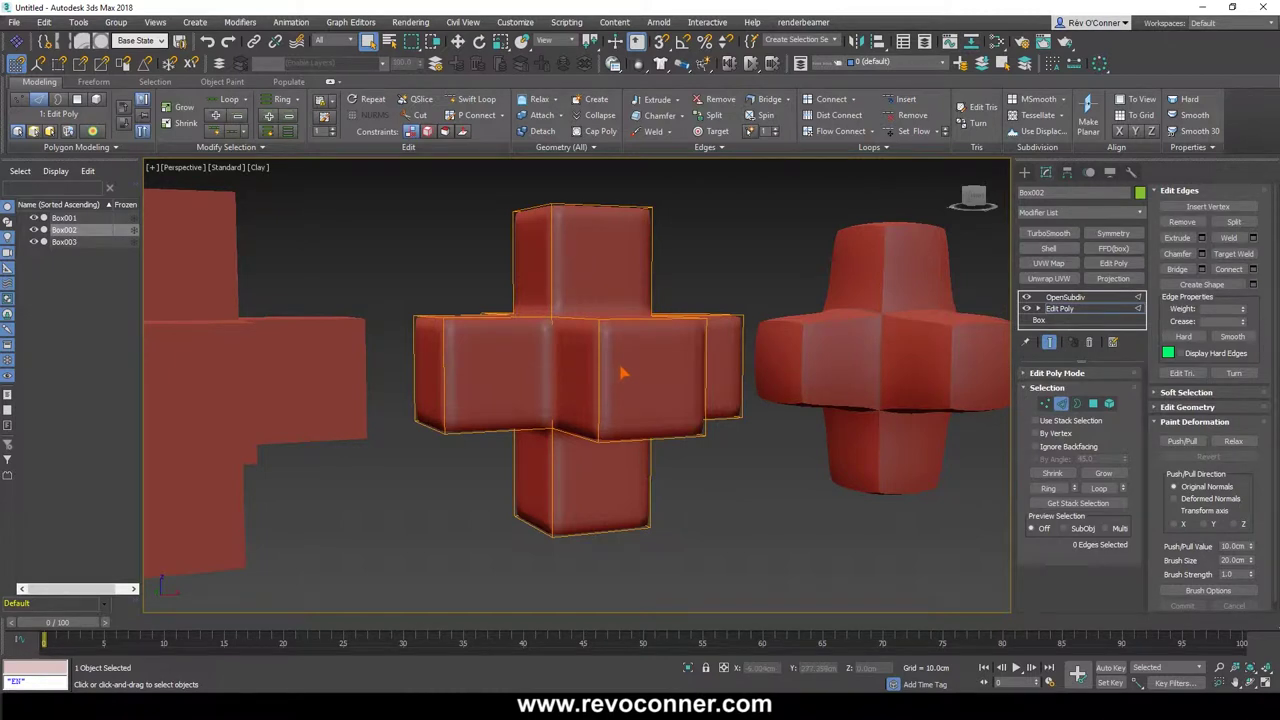
pyautogui.moveTo(620, 373); pyautogui.dragTo(680, 374, button='middle')
pyautogui.keyDown('alt'); pyautogui.moveTo(784, 394); pyautogui.dragTo(813, 365, button='middle'); pyautogui.keyUp('alt')
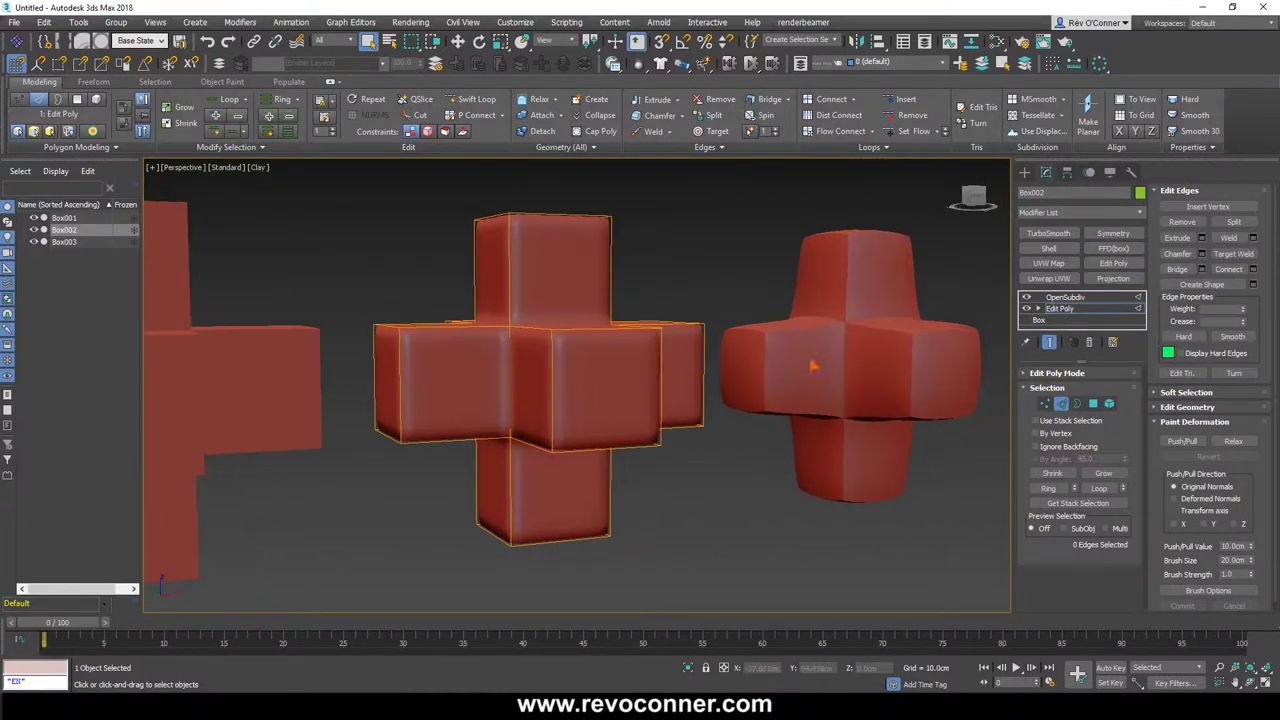
# Leave edge level, deselect the middle cross and compare the edge sharpness of the three crosses
pyautogui.click(1062, 404)
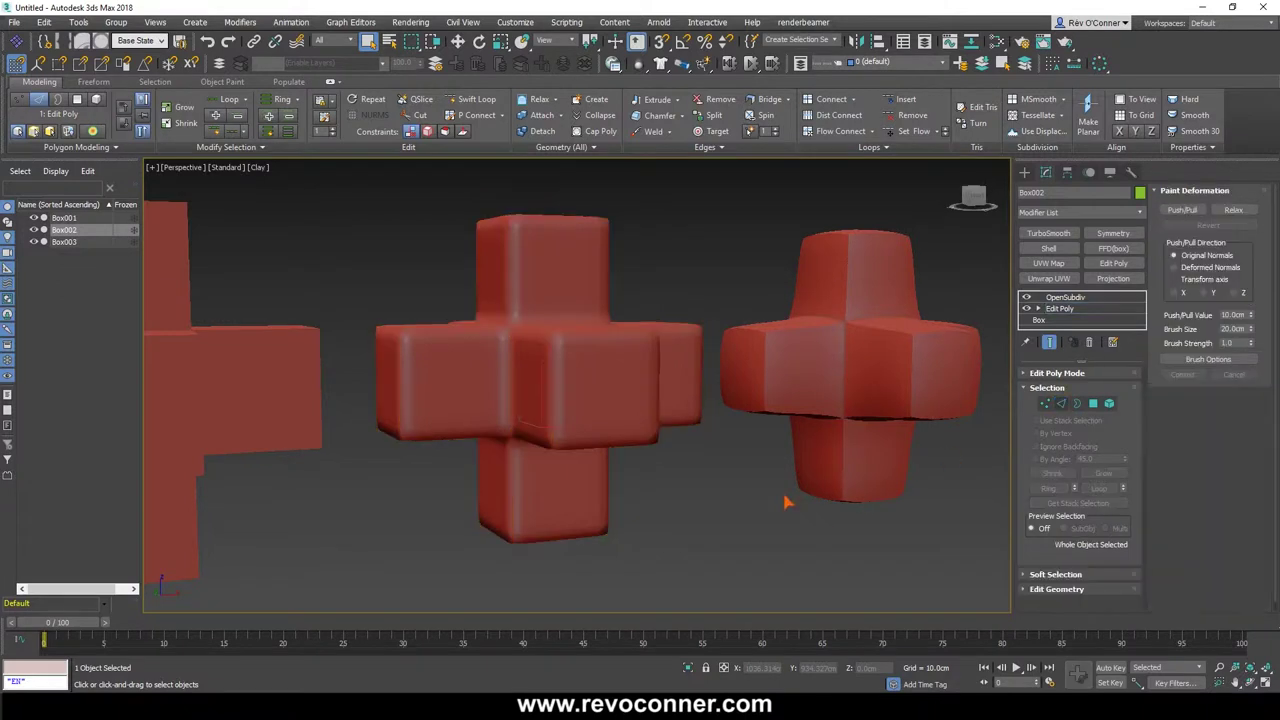
pyautogui.click(785, 501)
pyautogui.scroll(-3, 652, 467)
pyautogui.keyDown('alt'); pyautogui.moveTo(652, 472); pyautogui.dragTo(600, 480, button='middle'); pyautogui.keyUp('alt')
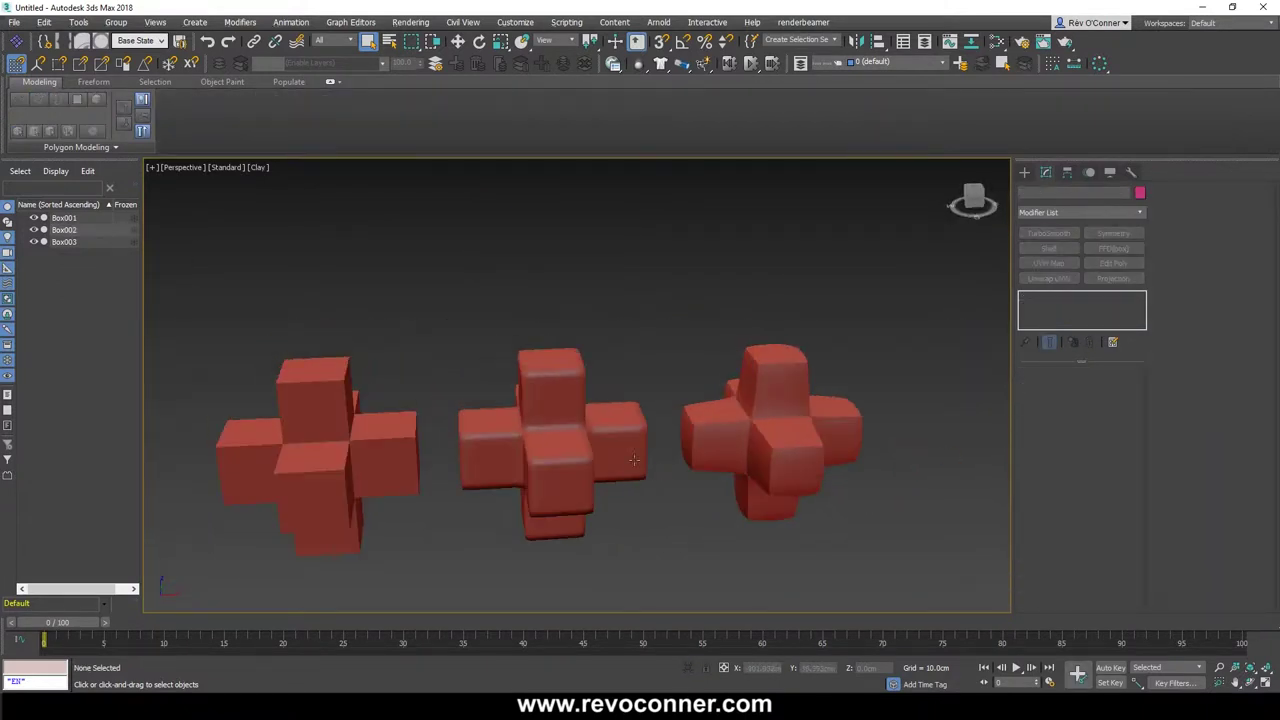
# Reselect the middle cross, return to its Edit Poly edge level and reset the crease of all edges to 0
pyautogui.click(500, 460)
pyautogui.moveTo(418, 470); pyautogui.dragTo(655, 471, button='middle')
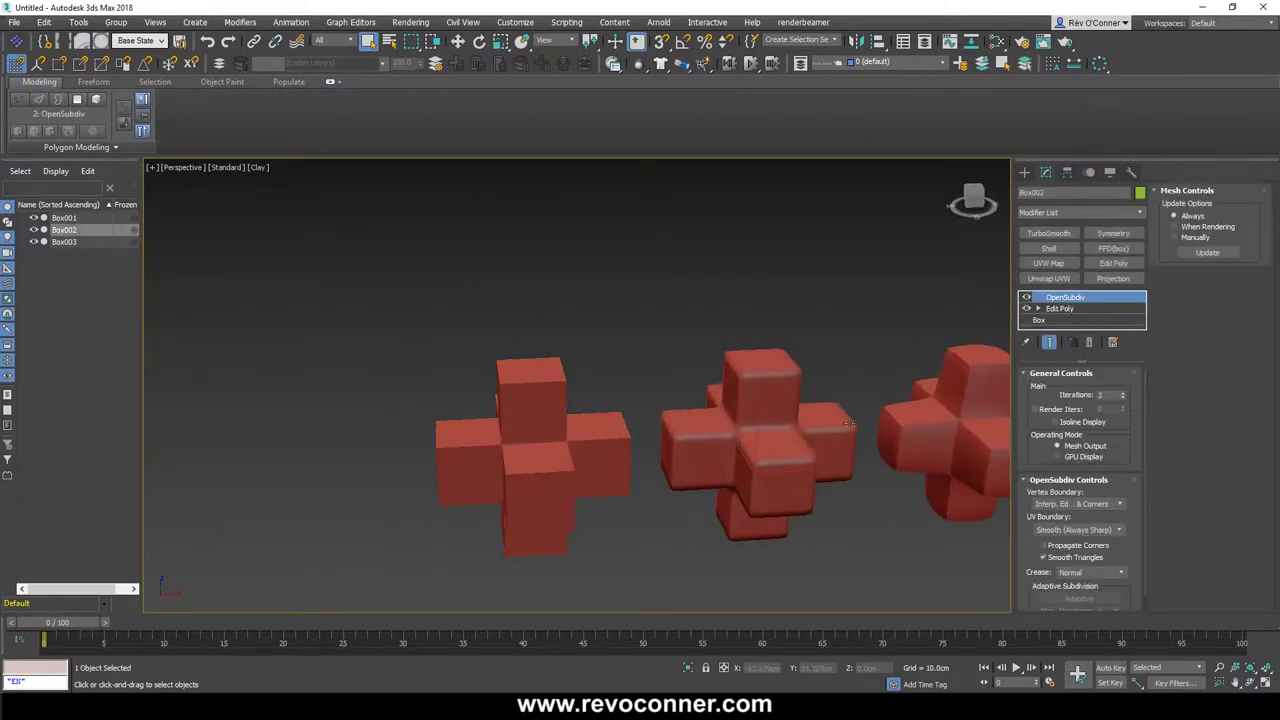
pyautogui.moveTo(848, 424); pyautogui.dragTo(705, 425, button='middle')
pyautogui.click(1060, 309)
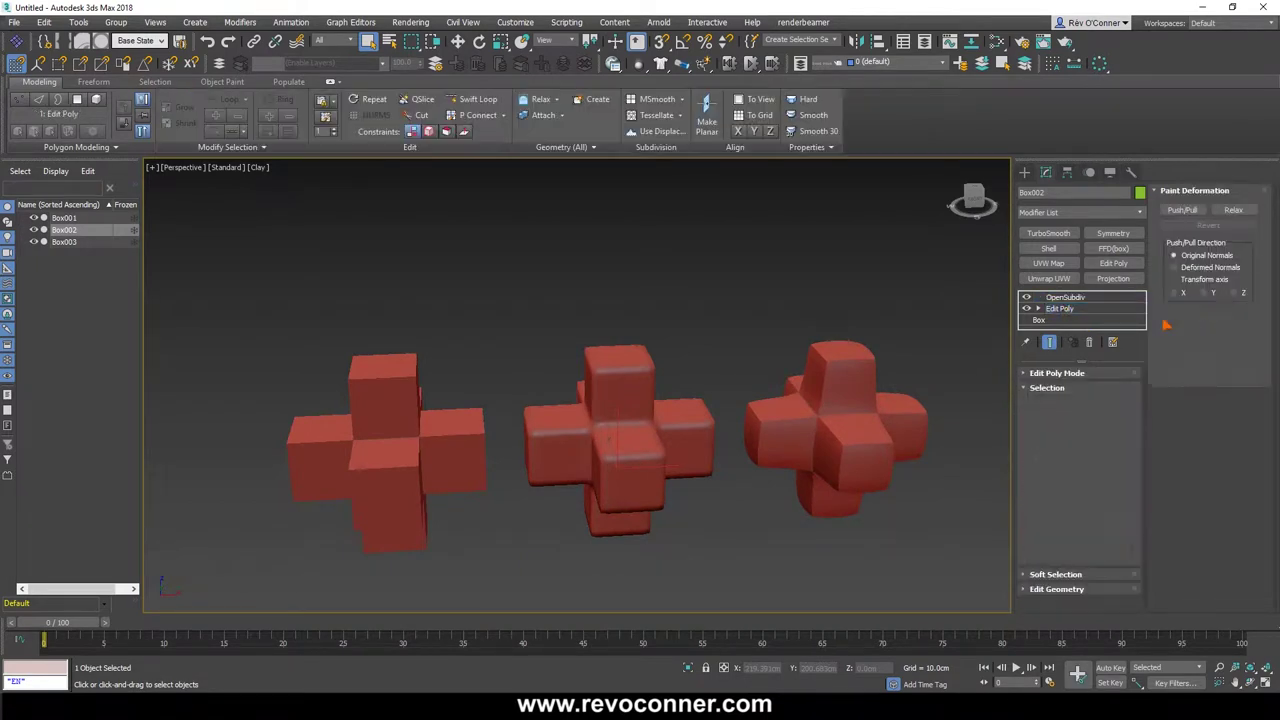
pyautogui.click(1062, 404)
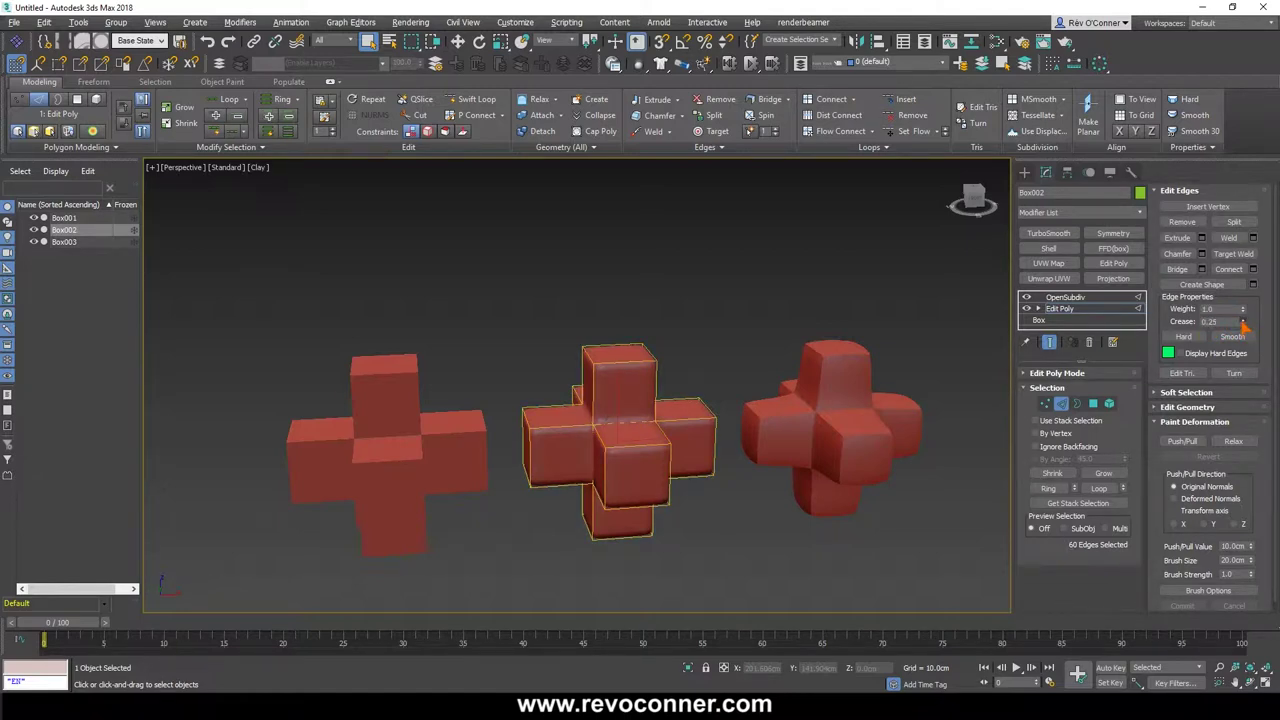
pyautogui.rightClick(1242, 322)
pyautogui.scroll(5, 636, 467)
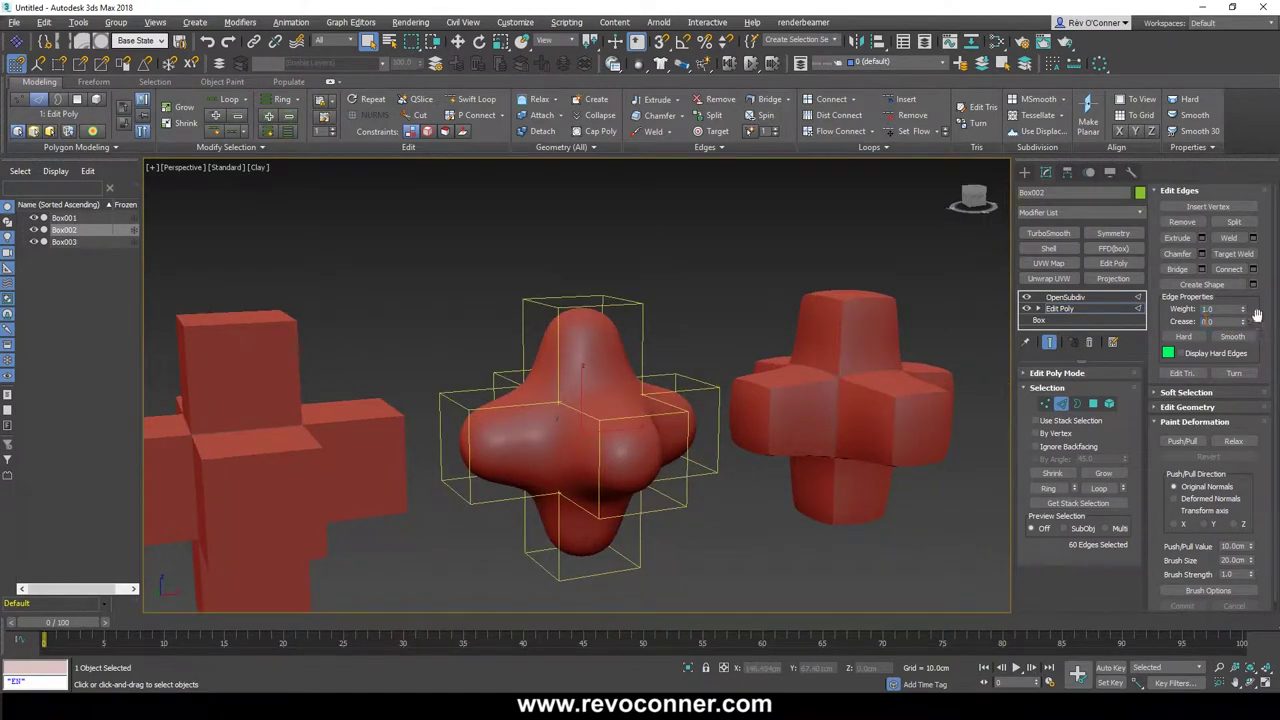
pyautogui.keyDown('alt'); pyautogui.moveTo(586, 497); pyautogui.dragTo(594, 443, button='middle'); pyautogui.keyUp('alt')
pyautogui.scroll(3, 594, 443)
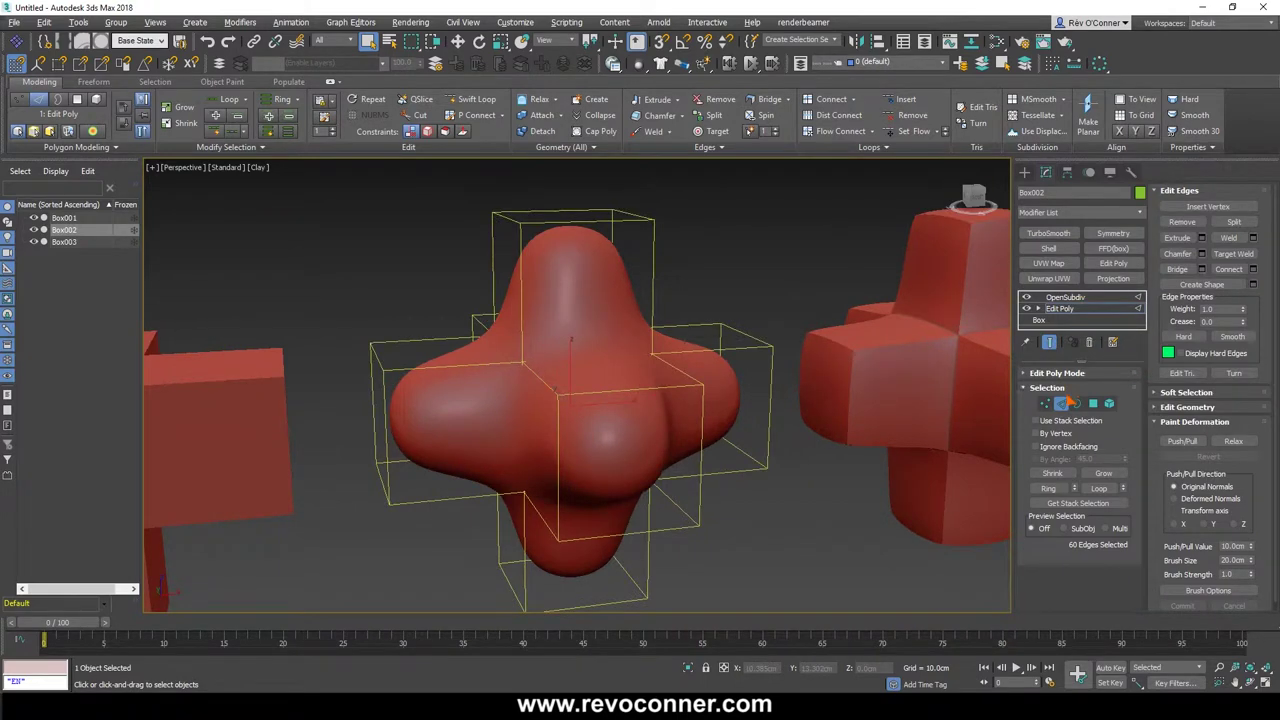
# Leave edge level and insert a CreaseSet modifier between the middle cross's Edit Poly and OpenSubdiv modifiers
pyautogui.click(1066, 401)
pyautogui.click(1071, 216)
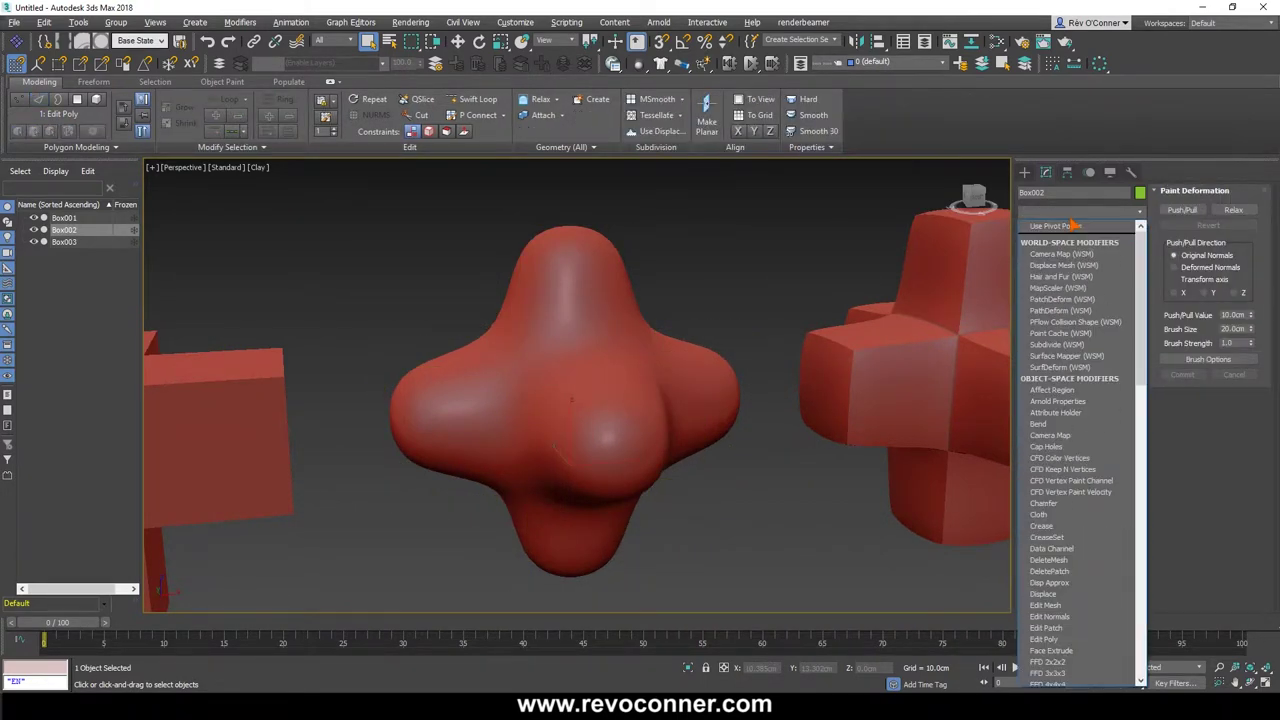
pyautogui.write('cr')
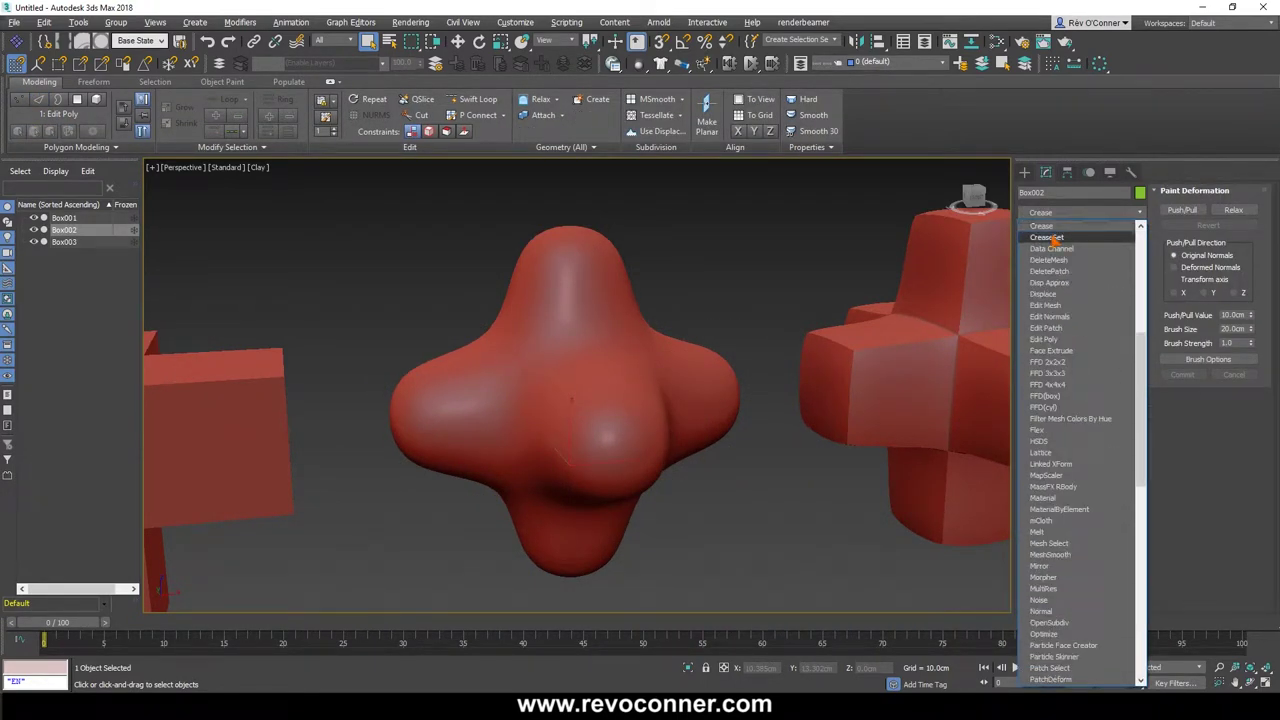
pyautogui.click(1058, 237)
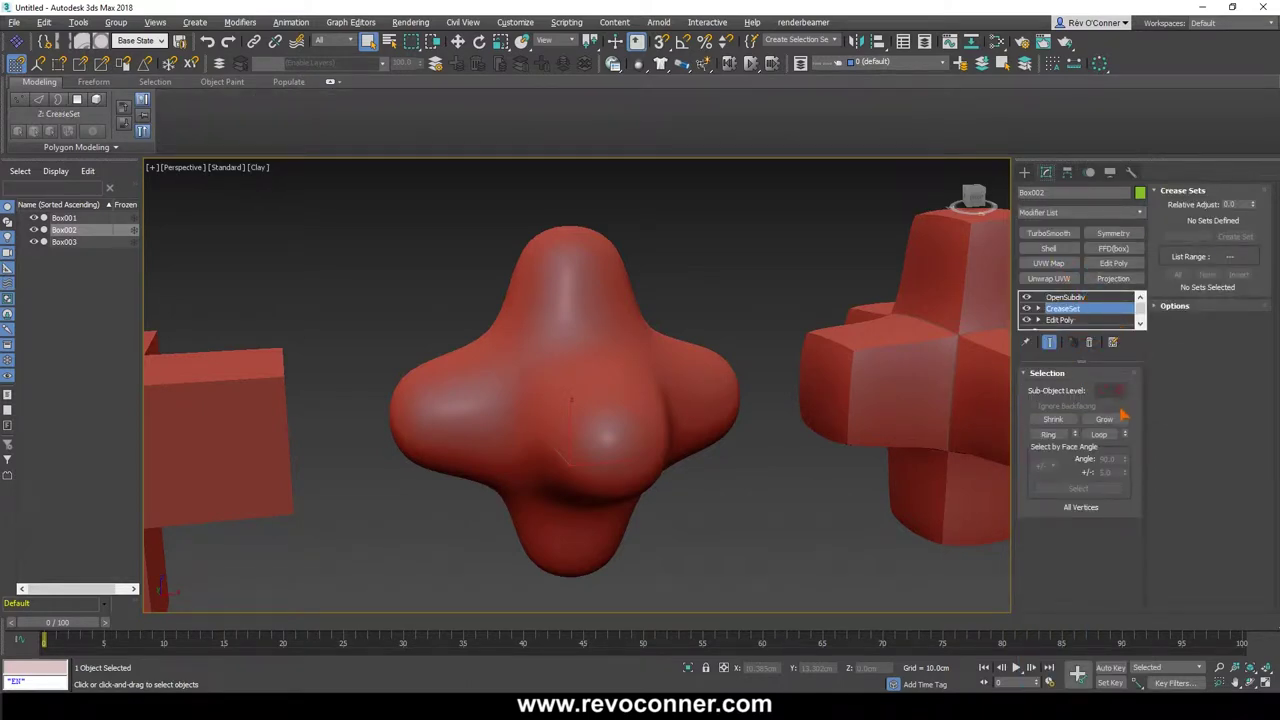
# Create an edge set from all the cross's edges at the CreaseSet edge level and set its crease to 0.2
pyautogui.click(1121, 390)
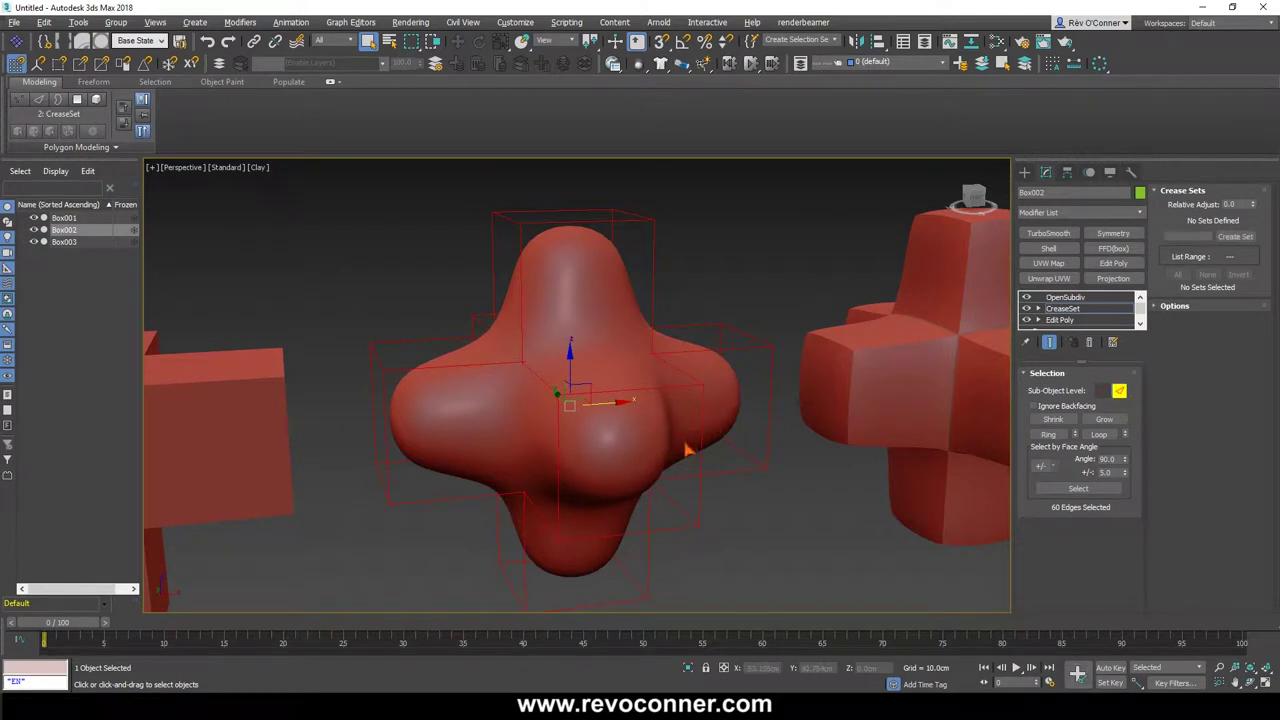
pyautogui.moveTo(686, 443); pyautogui.dragTo(635, 364, button='middle')
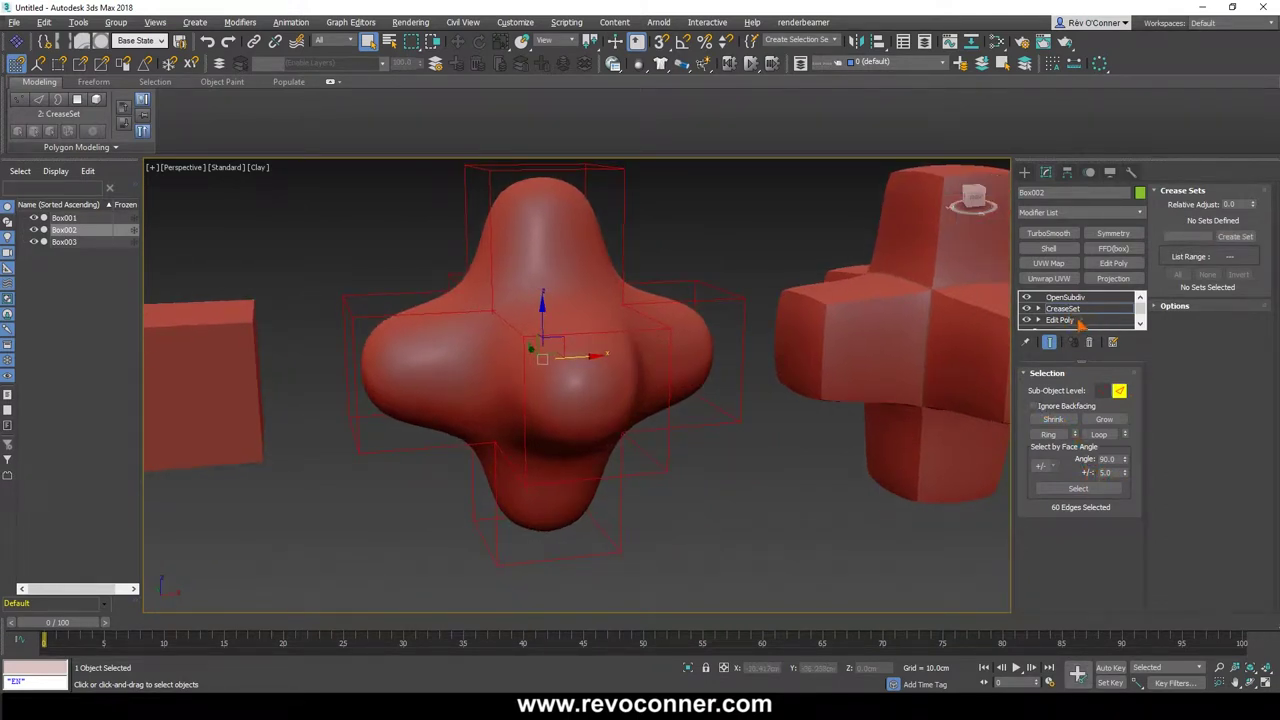
pyautogui.keyDown('alt'); pyautogui.moveTo(613, 426); pyautogui.dragTo(624, 428, button='middle'); pyautogui.keyUp('alt')
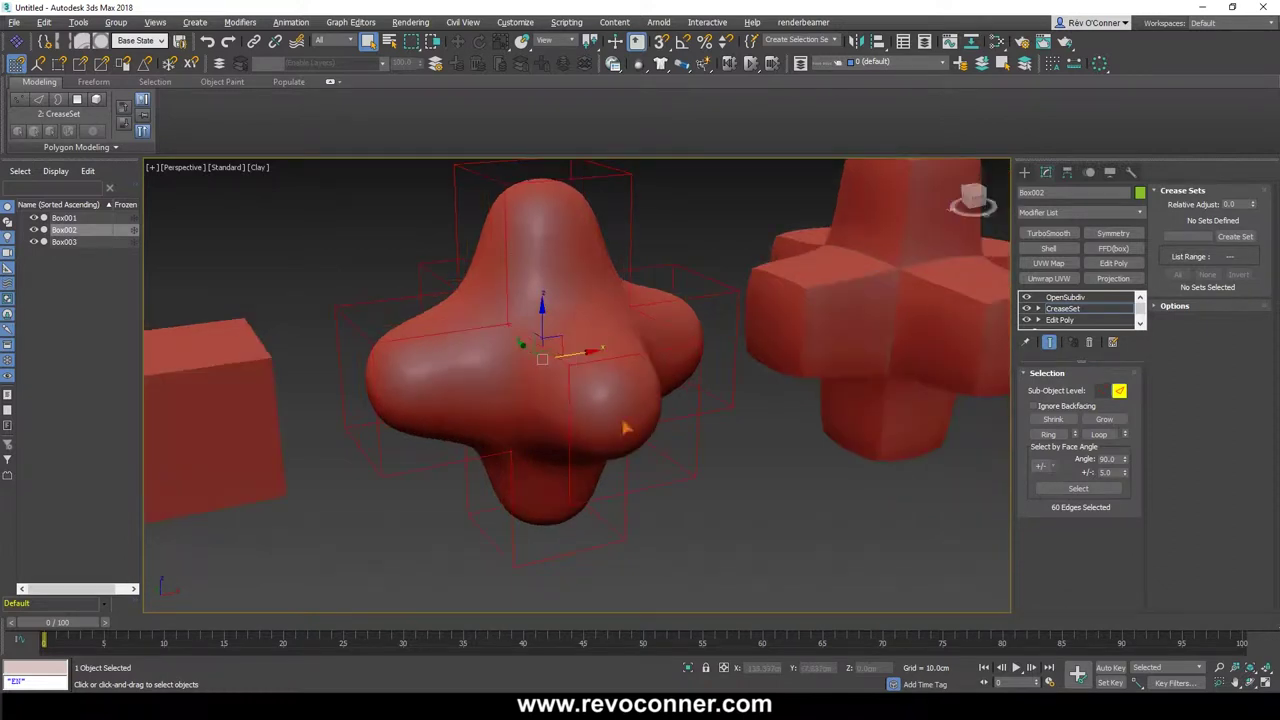
pyautogui.moveTo(572, 346); pyautogui.dragTo(601, 376, button='middle')
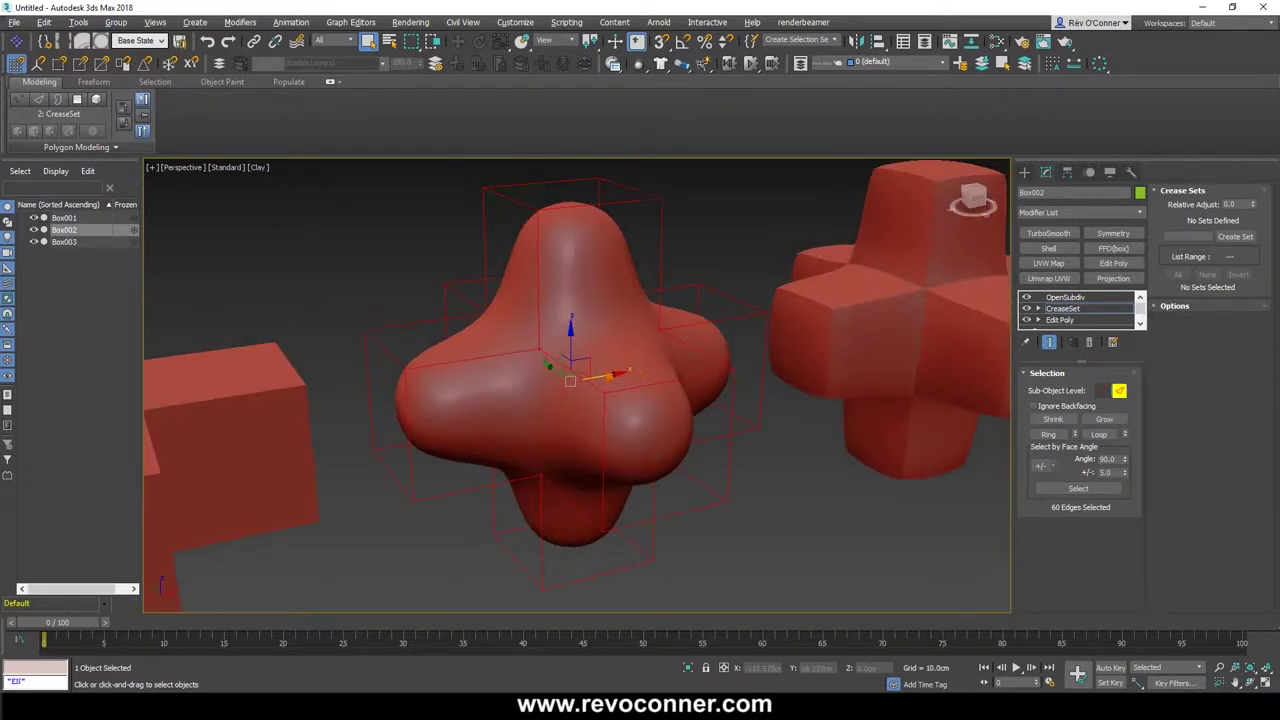
pyautogui.click(1233, 236)
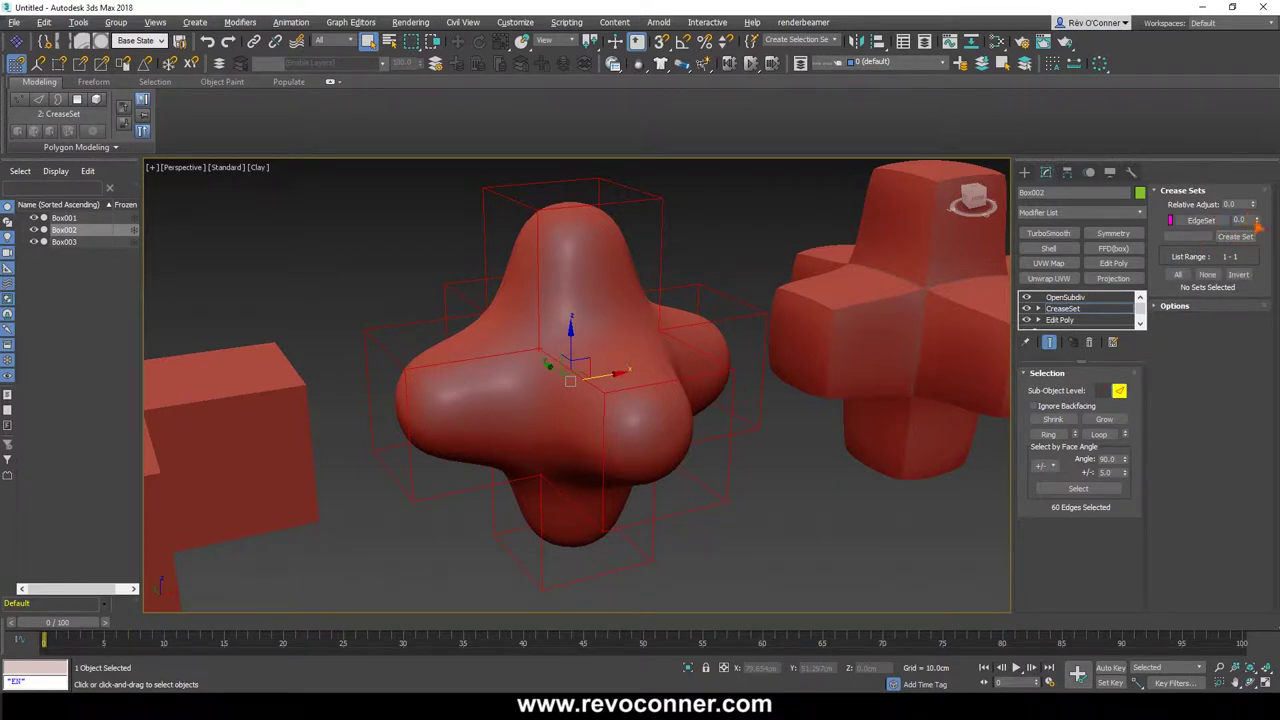
pyautogui.moveTo(1259, 227); pyautogui.dragTo(1254, 205)
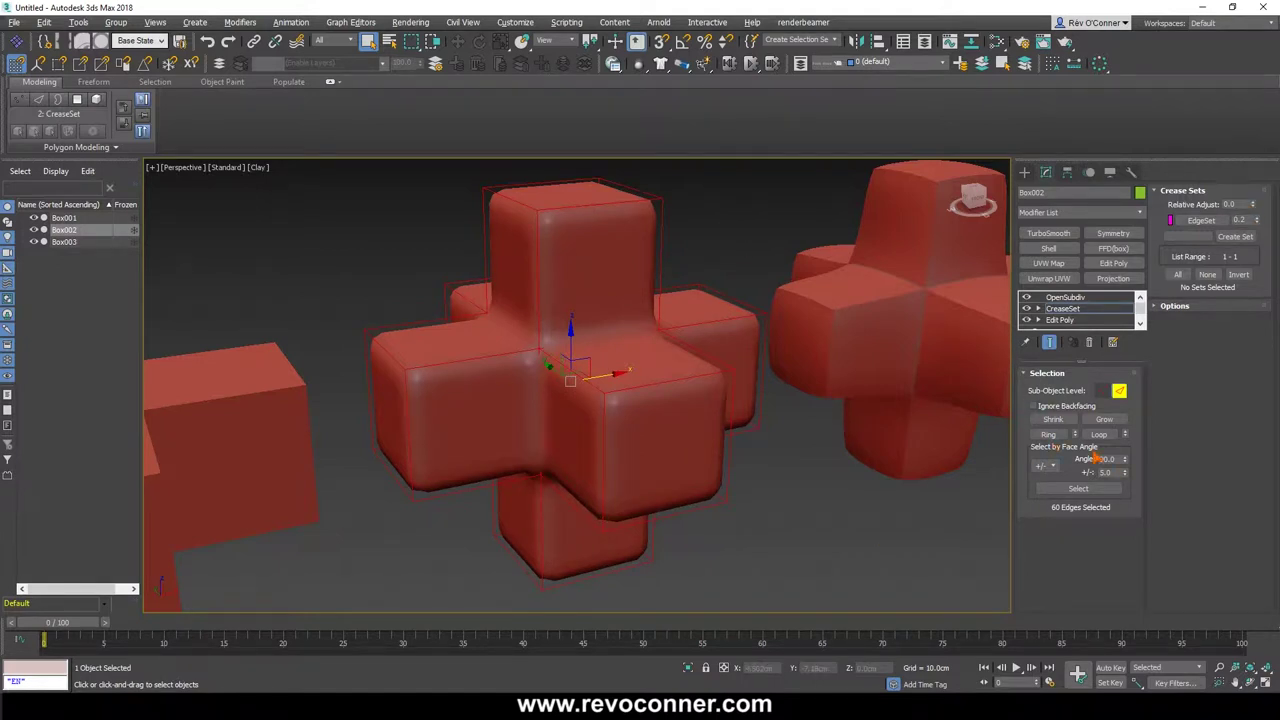
pyautogui.keyDown('alt'); pyautogui.moveTo(560, 340); pyautogui.dragTo(676, 378, button='middle'); pyautogui.keyUp('alt')
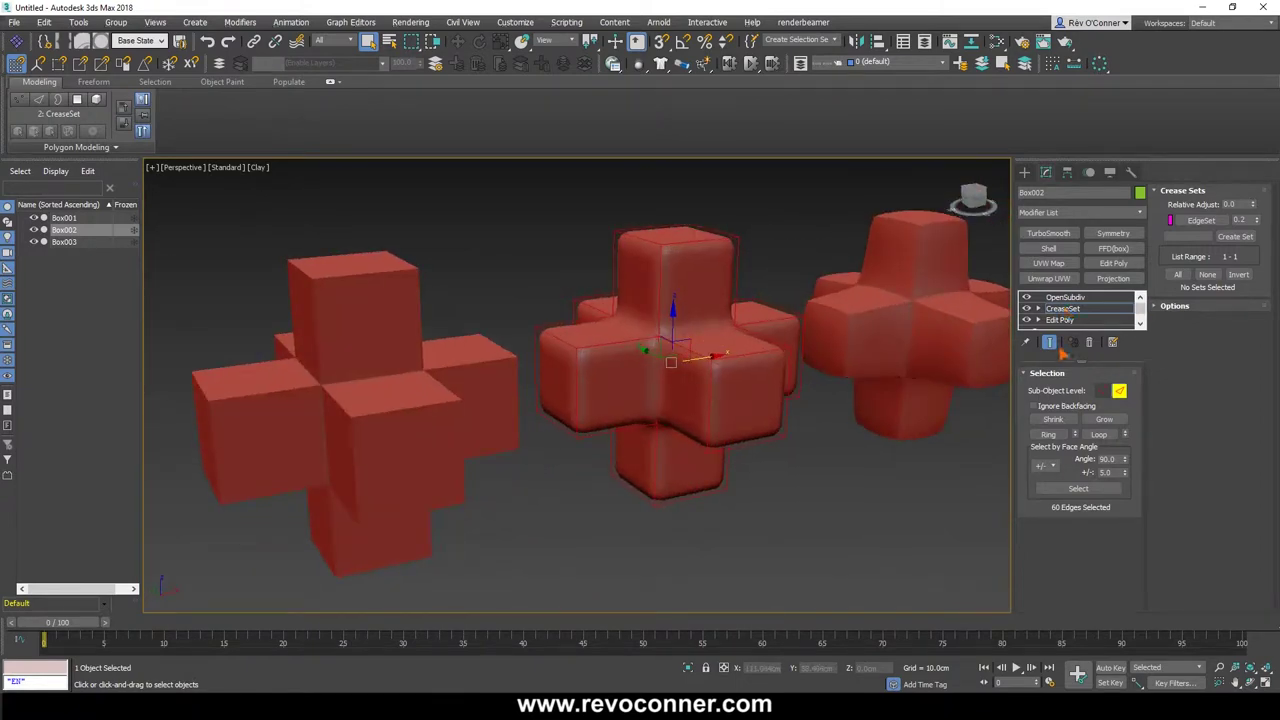
# Clear the middle cross's edge selection at the CreaseSet edge level and turn on the edged-faces display
pyautogui.keyDown('alt'); pyautogui.moveTo(568, 425); pyautogui.dragTo(579, 433, button='middle'); pyautogui.keyUp('alt')
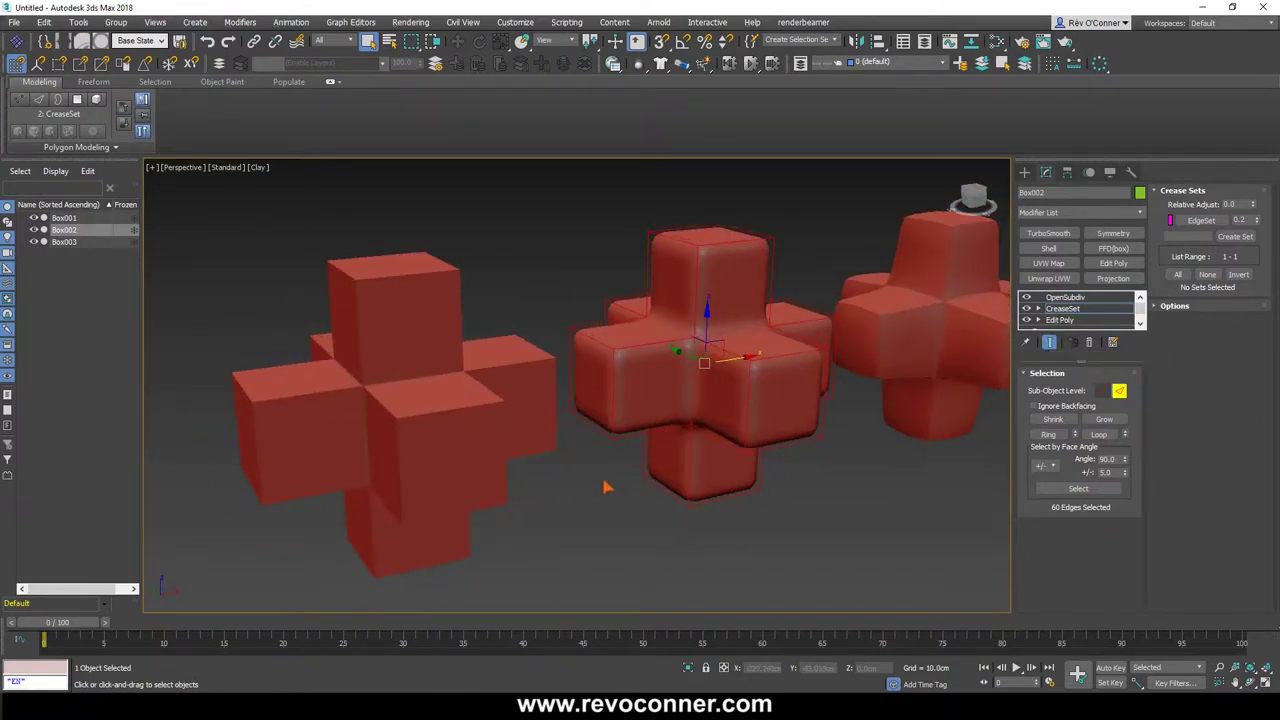
pyautogui.click(606, 486)
pyautogui.scroll(-2, 700, 440)
pyautogui.keyDown('alt'); pyautogui.moveTo(740, 440); pyautogui.dragTo(714, 446, button='middle'); pyautogui.keyUp('alt')
pyautogui.press('F4')
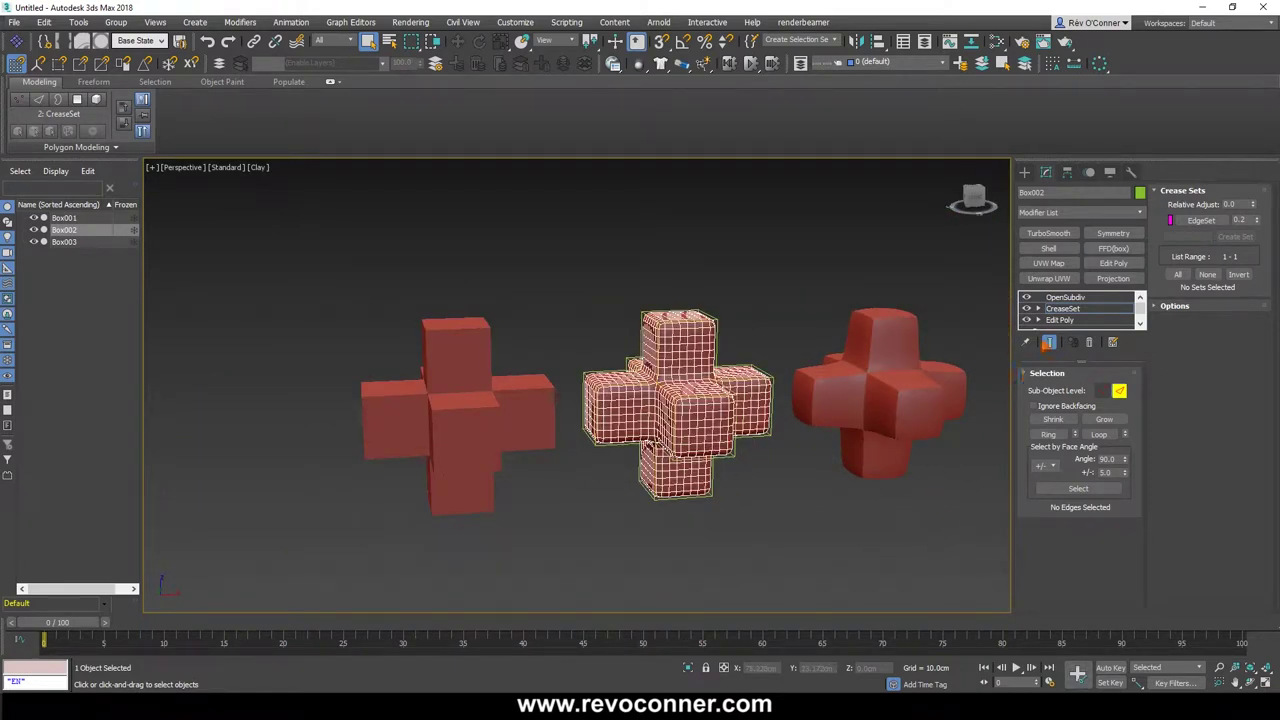
# Hide the end result to check the middle cross's base edges, leave edge level and deselect the cross
pyautogui.click(1048, 342)
pyautogui.moveTo(918, 540); pyautogui.dragTo(673, 408)
pyautogui.moveTo(781, 448); pyautogui.dragTo(762, 454, button='middle')
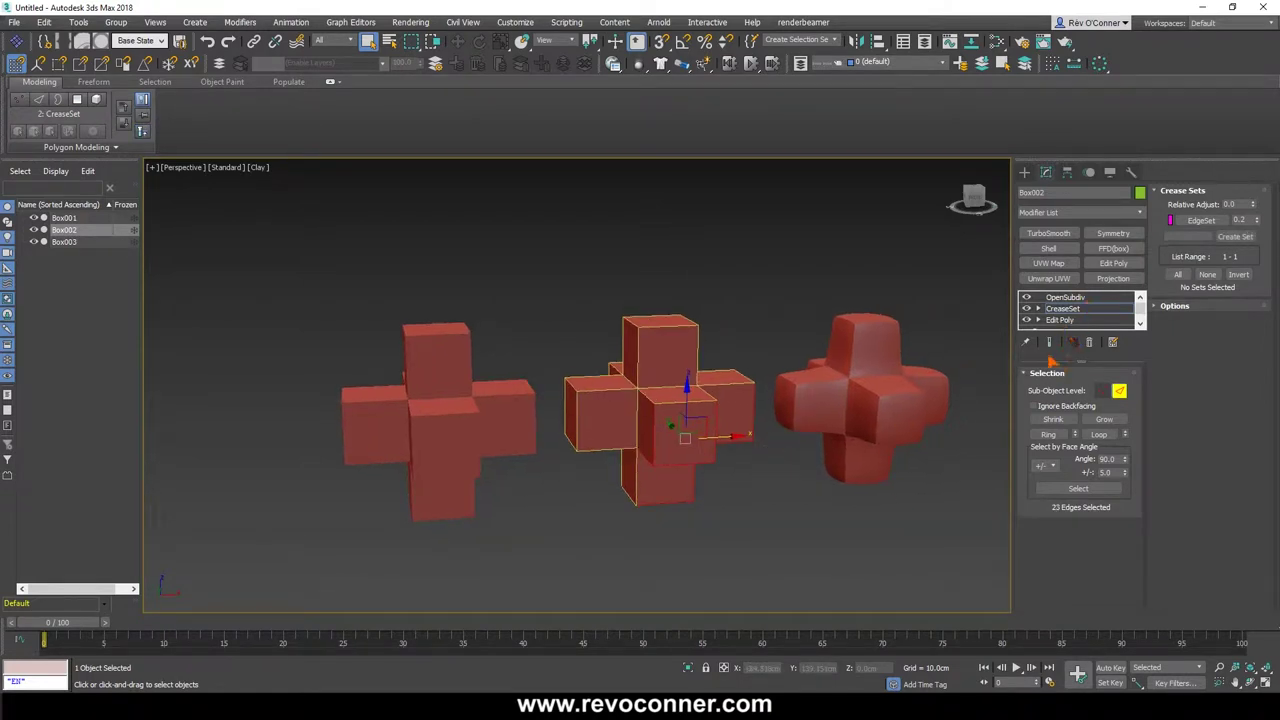
pyautogui.click(1121, 391)
pyautogui.click(857, 535)
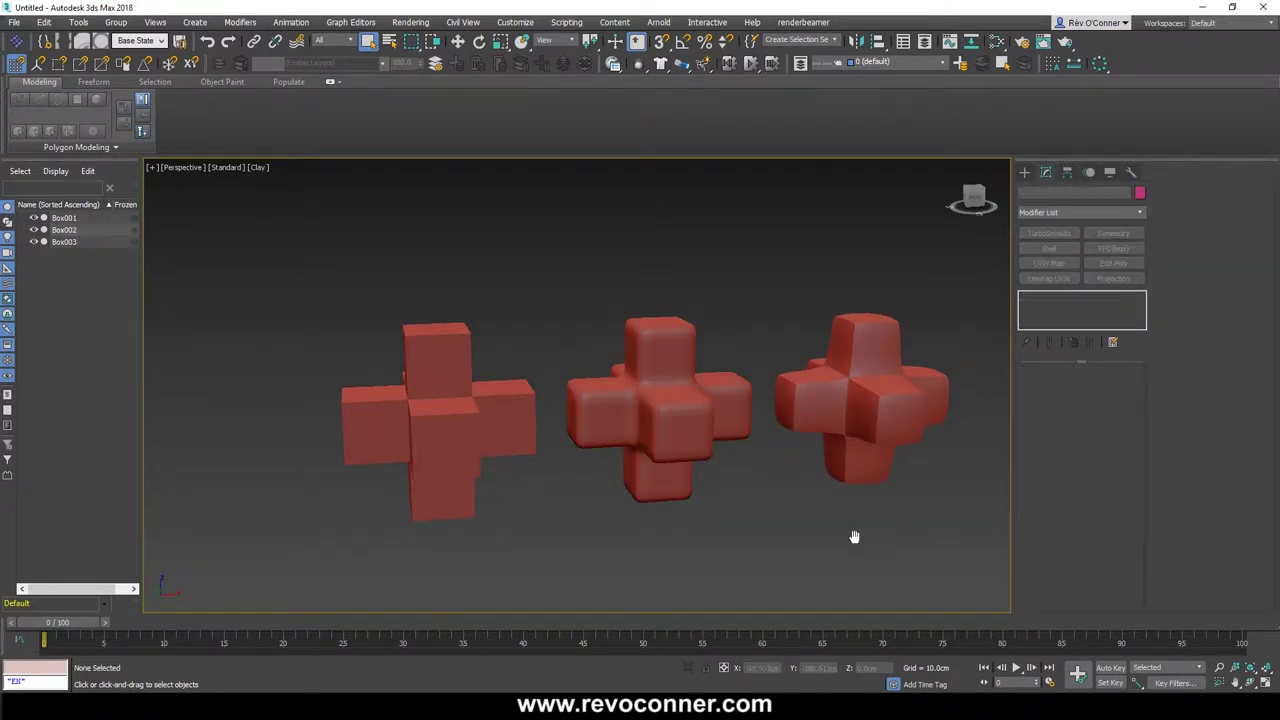
# Select the left cross, select all its polygons at the Edit Poly polygon level and leave that level
pyautogui.moveTo(854, 537); pyautogui.dragTo(800, 547, button='middle')
pyautogui.moveTo(874, 557); pyautogui.dragTo(588, 371)
pyautogui.keyDown('alt'); pyautogui.moveTo(591, 376); pyautogui.dragTo(510, 423, button='middle'); pyautogui.keyUp('alt')
pyautogui.click(520, 465)
pyautogui.scroll(2, 510, 438)
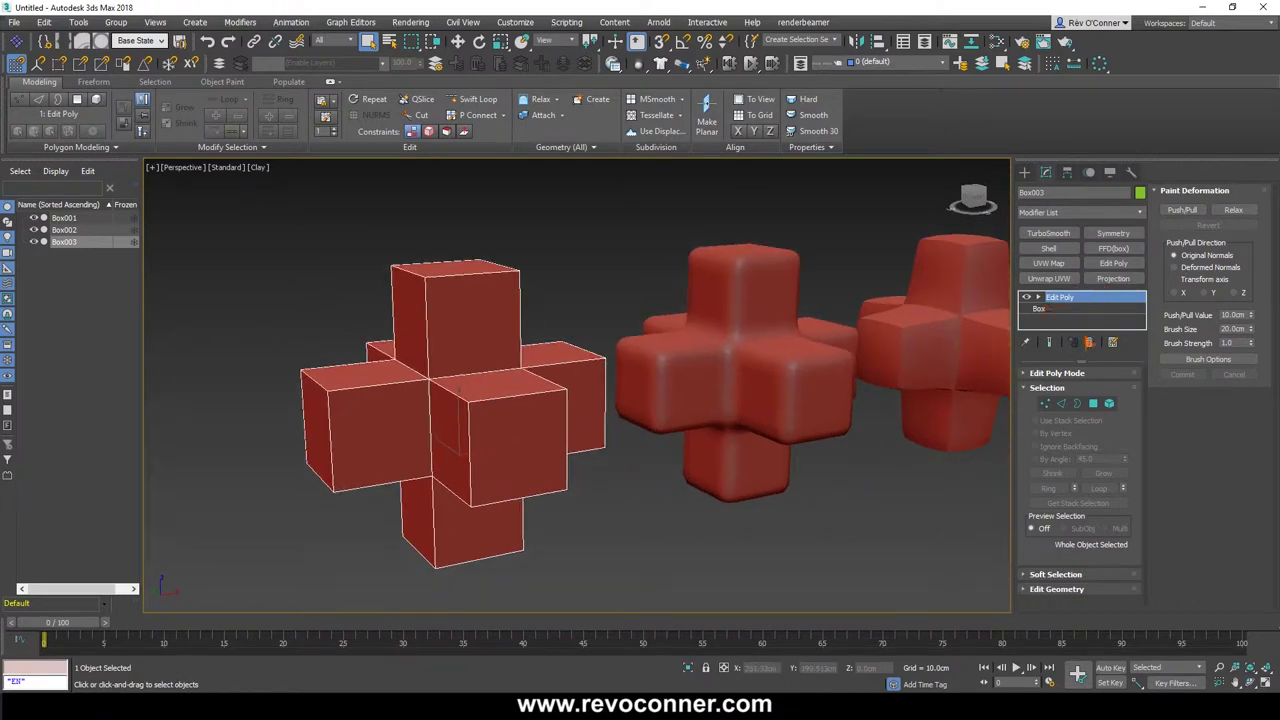
pyautogui.click(1093, 404)
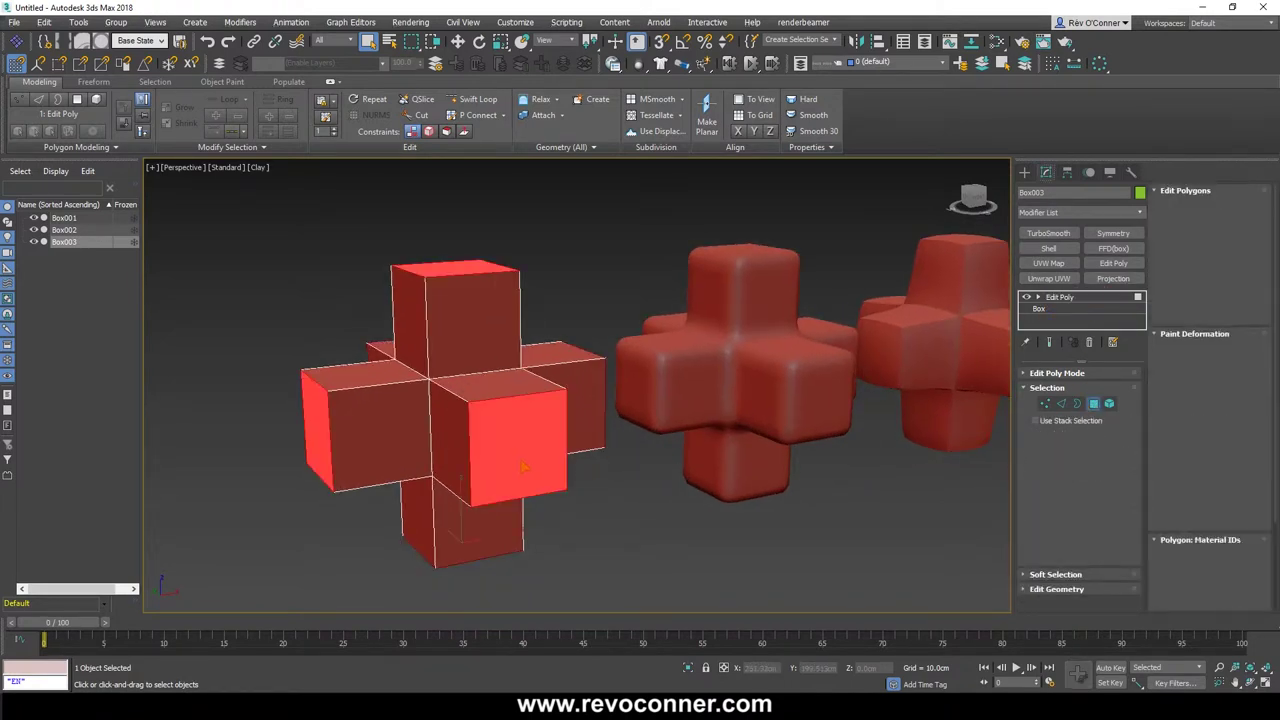
pyautogui.hotkey('ctrl', 'a')
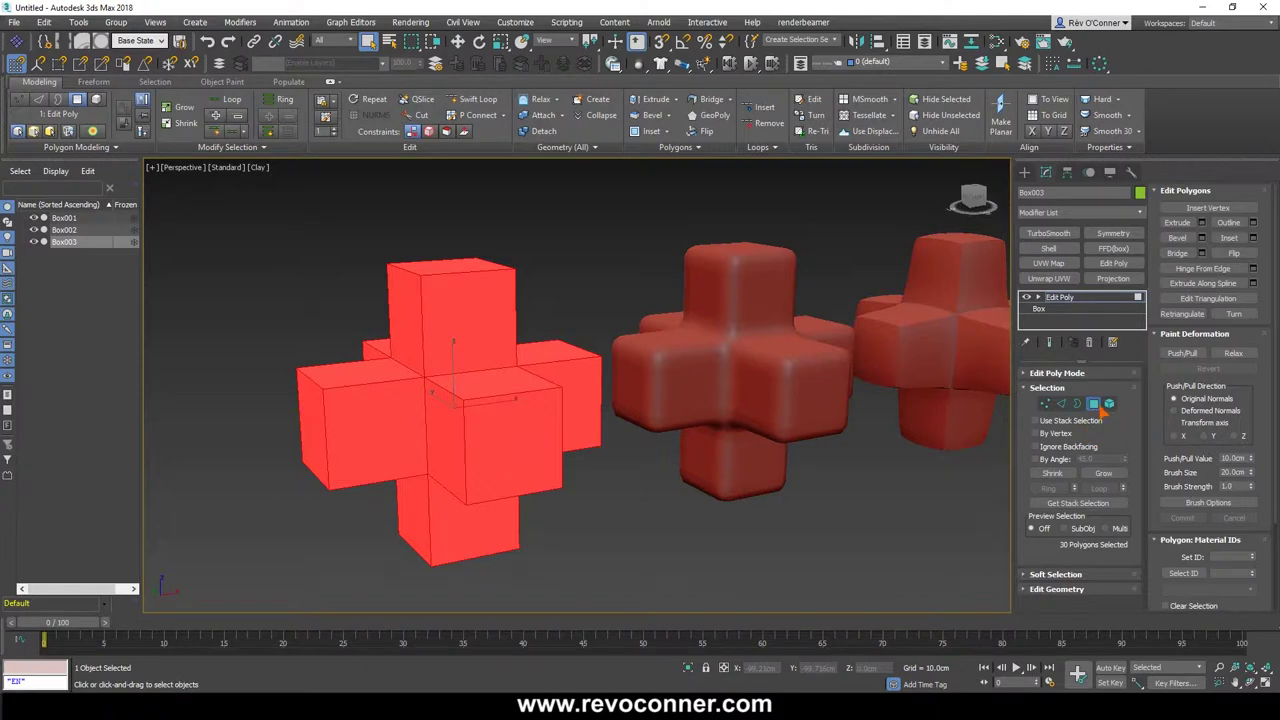
pyautogui.click(1093, 404)
# Apply a TurboSmooth modifier to the left cross and enable separation by smoothing groups
pyautogui.keyDown('alt'); pyautogui.moveTo(492, 478); pyautogui.dragTo(566, 441, button='middle'); pyautogui.keyUp('alt')
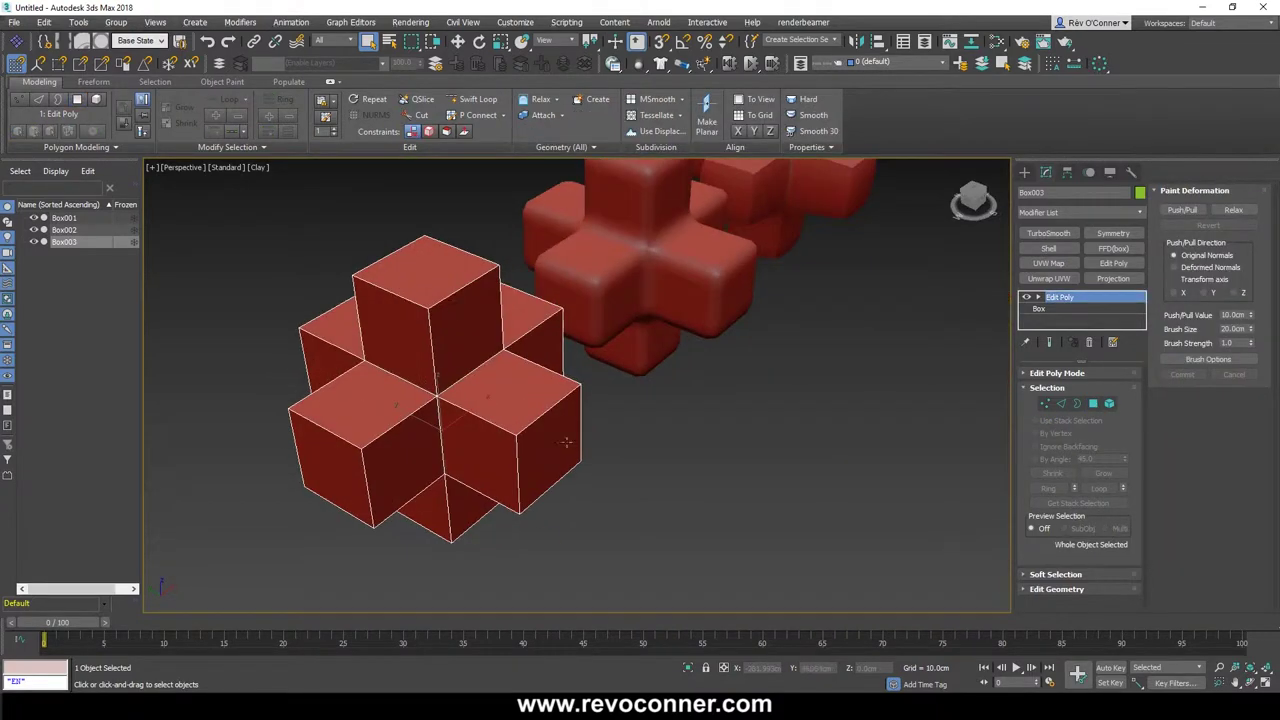
pyautogui.keyDown('alt'); pyautogui.moveTo(323, 359); pyautogui.dragTo(498, 254, button='middle'); pyautogui.keyUp('alt')
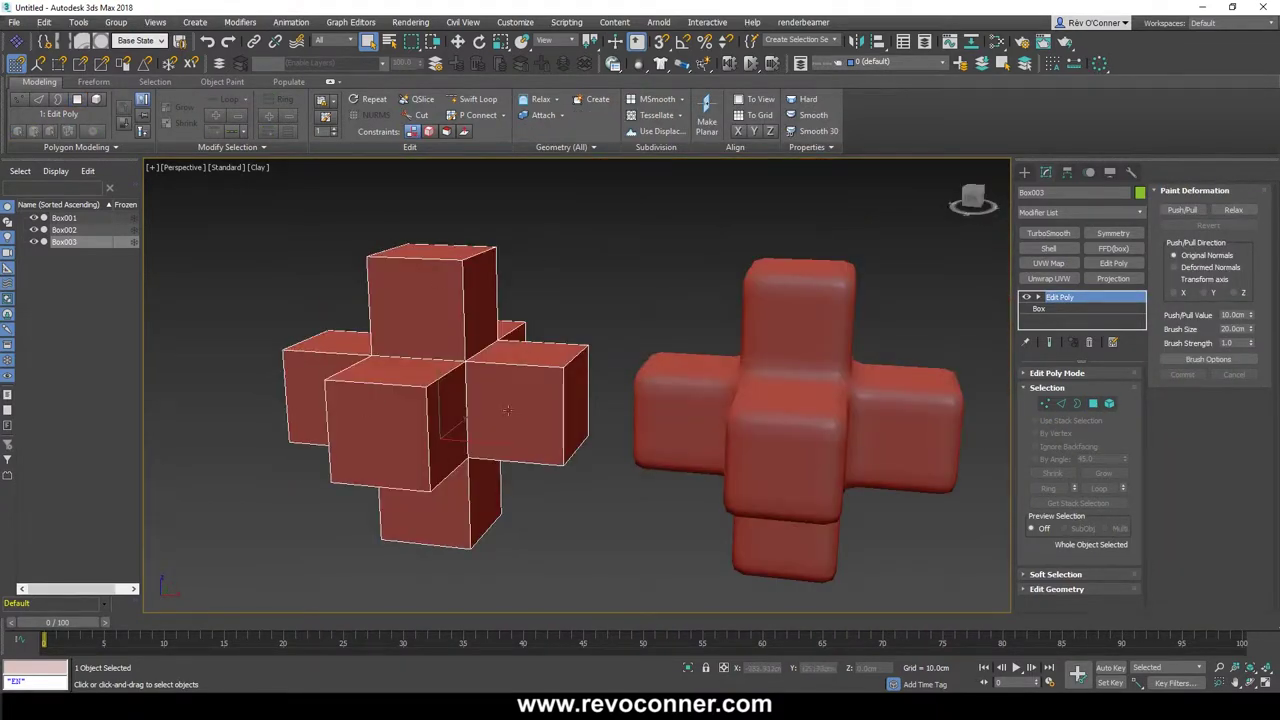
pyautogui.keyDown('alt'); pyautogui.moveTo(441, 469); pyautogui.dragTo(418, 251, button='middle'); pyautogui.keyUp('alt')
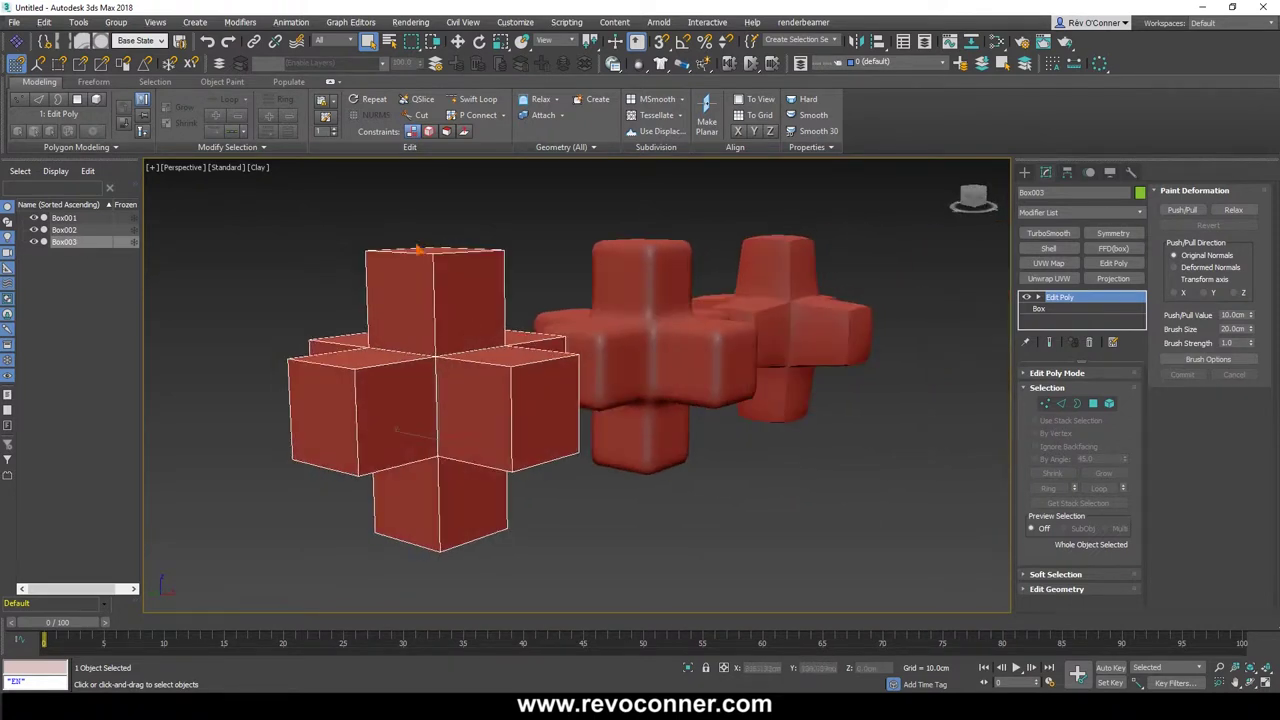
pyautogui.click(1048, 233)
pyautogui.moveTo(455, 425); pyautogui.dragTo(500, 430, button='middle')
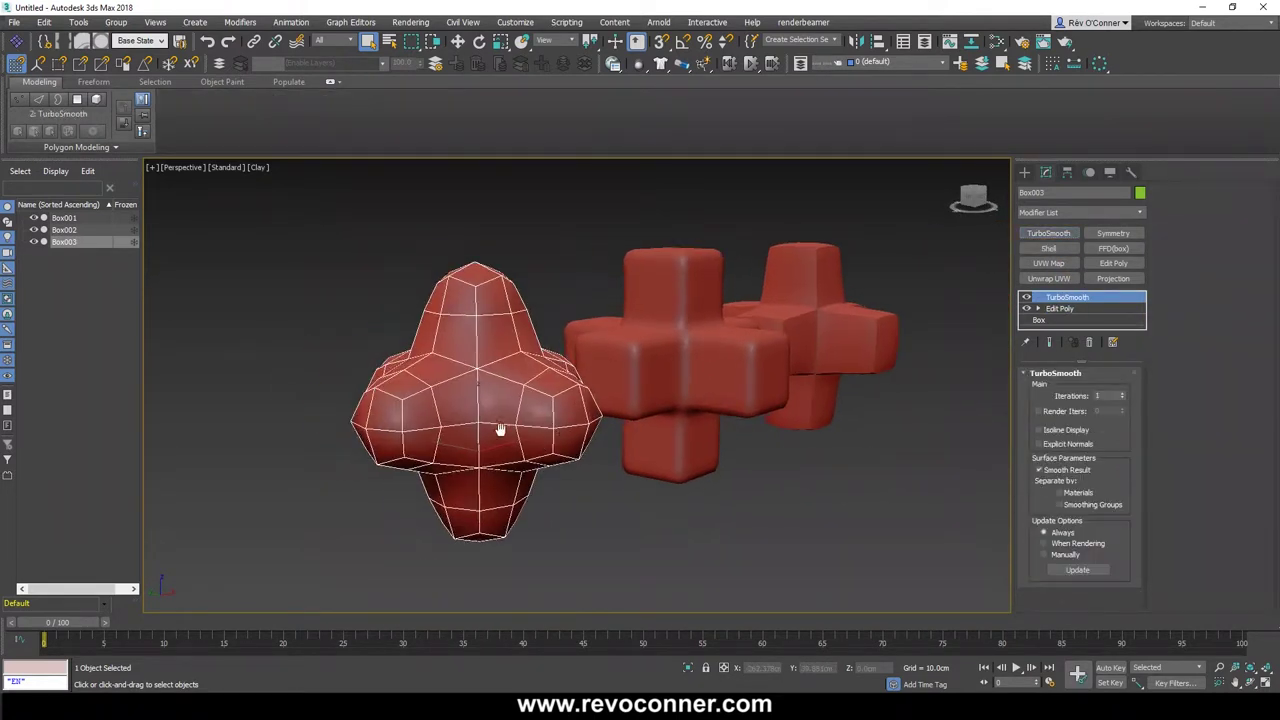
pyautogui.click(1066, 507)
pyautogui.keyDown('alt'); pyautogui.moveTo(560, 470); pyautogui.dragTo(531, 478, button='middle'); pyautogui.keyUp('alt')
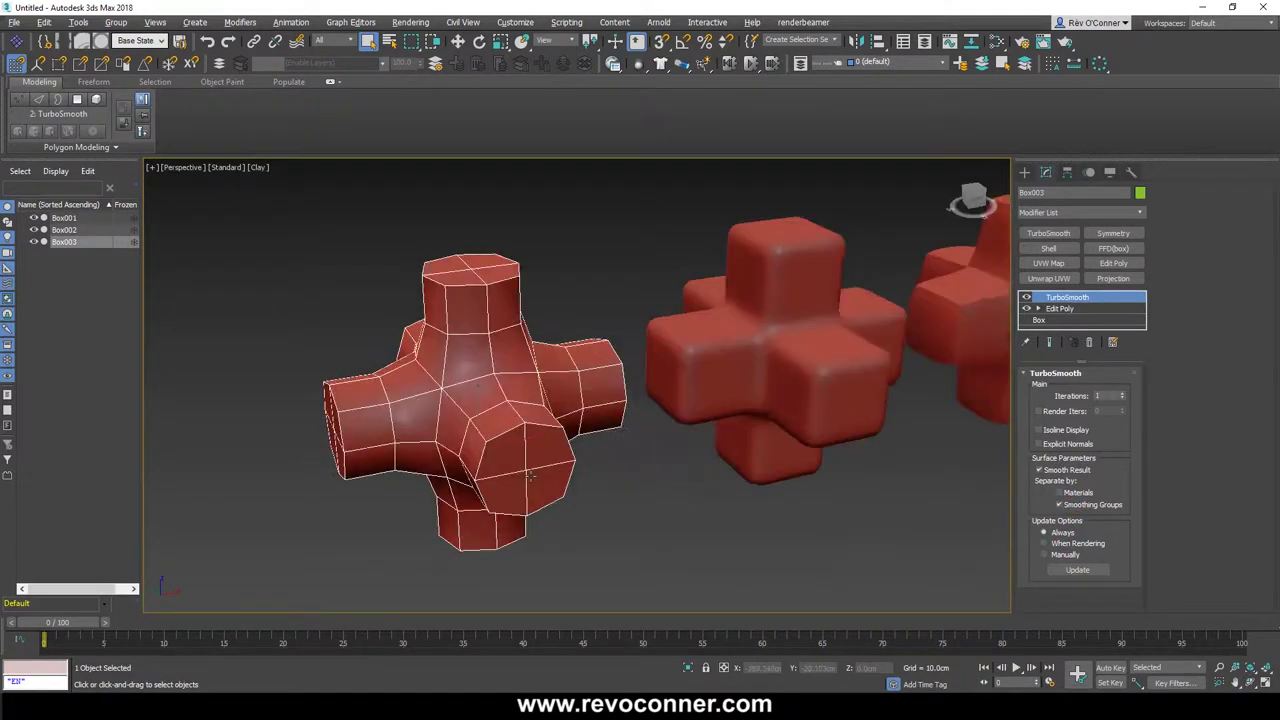
# Return to the left cross's Edit Poly polygon level and auto smooth all its polygons with a 45.0 threshold
pyautogui.click(1062, 309)
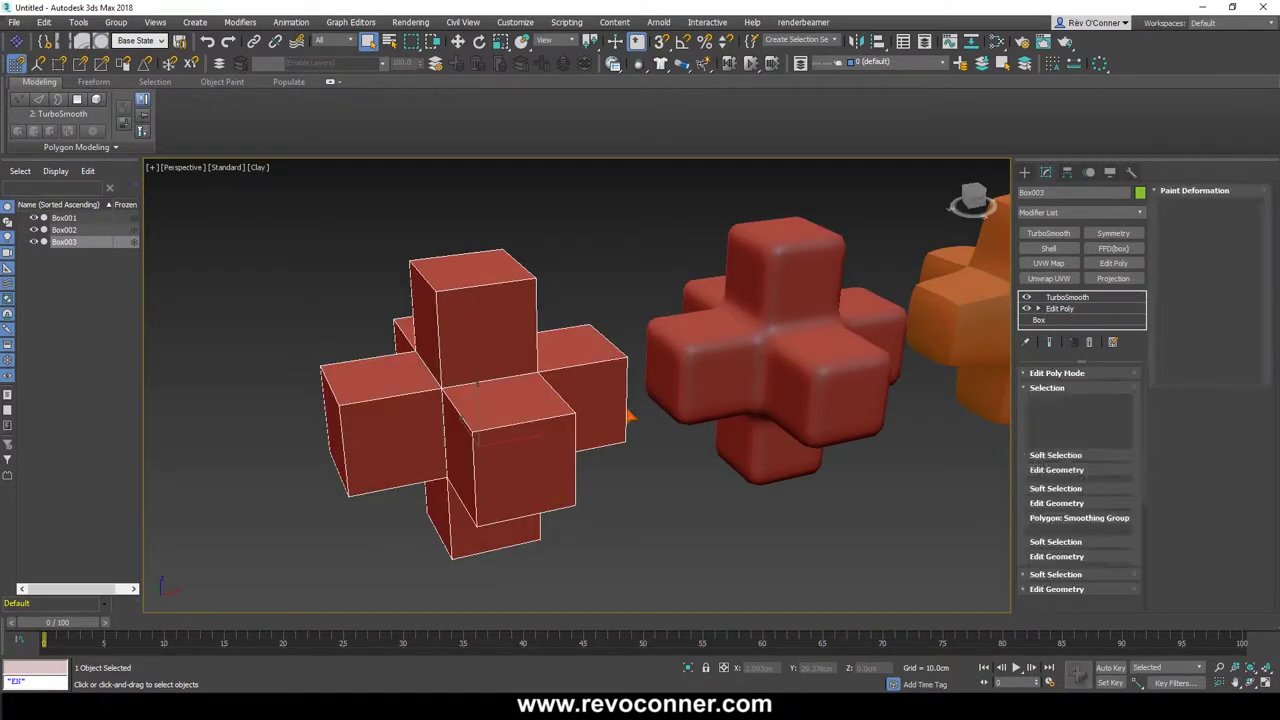
pyautogui.moveTo(543, 434); pyautogui.dragTo(569, 428, button='middle')
pyautogui.click(1094, 404)
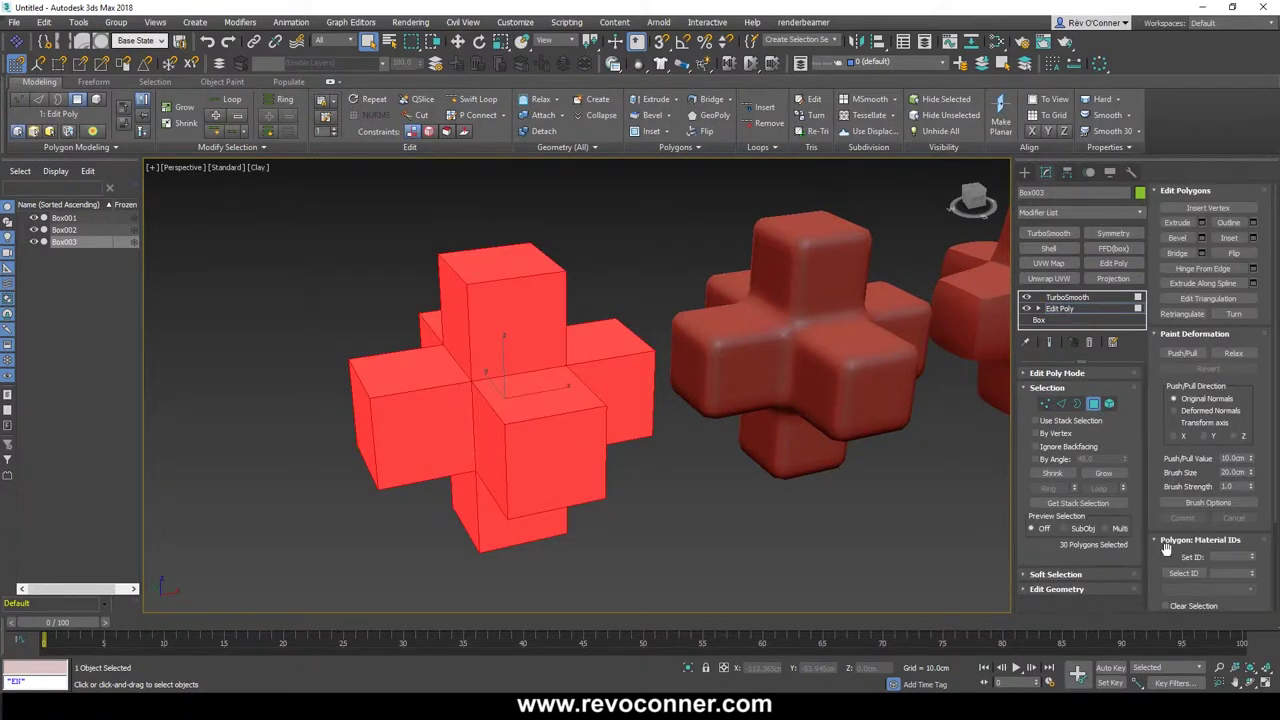
pyautogui.scroll(-3, 1160, 552)
pyautogui.click(1182, 598)
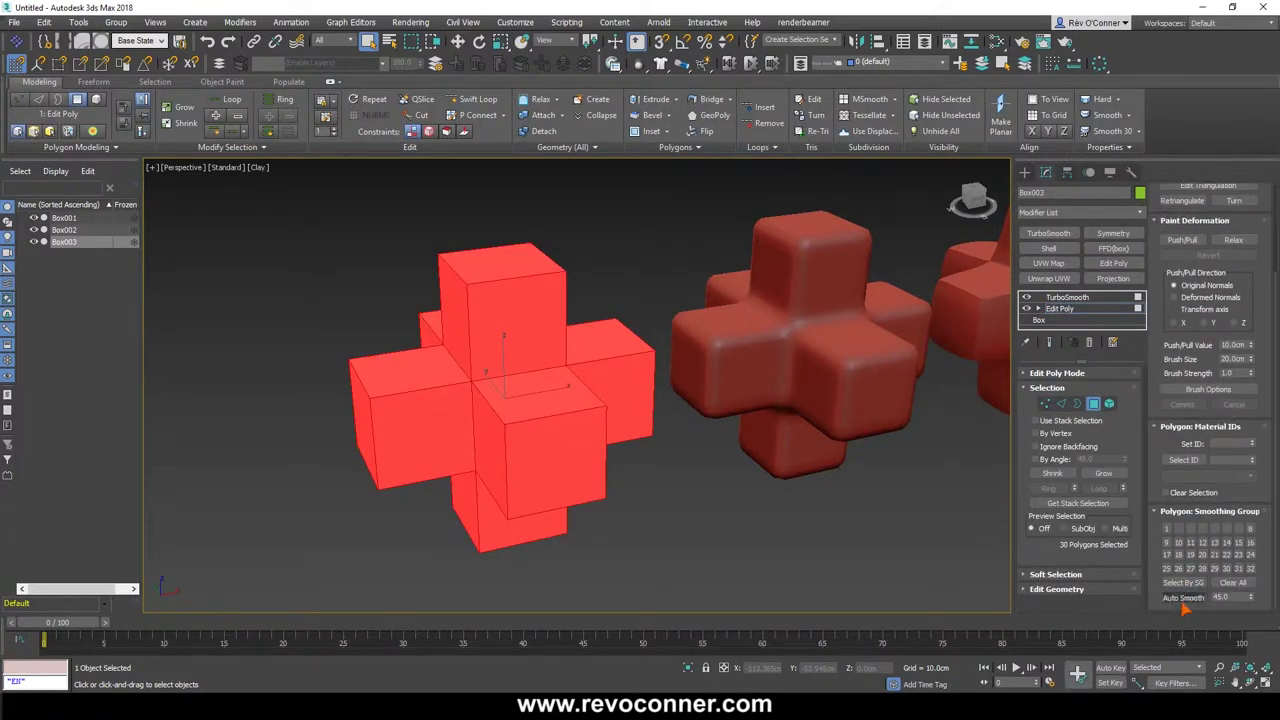
pyautogui.click(1094, 404)
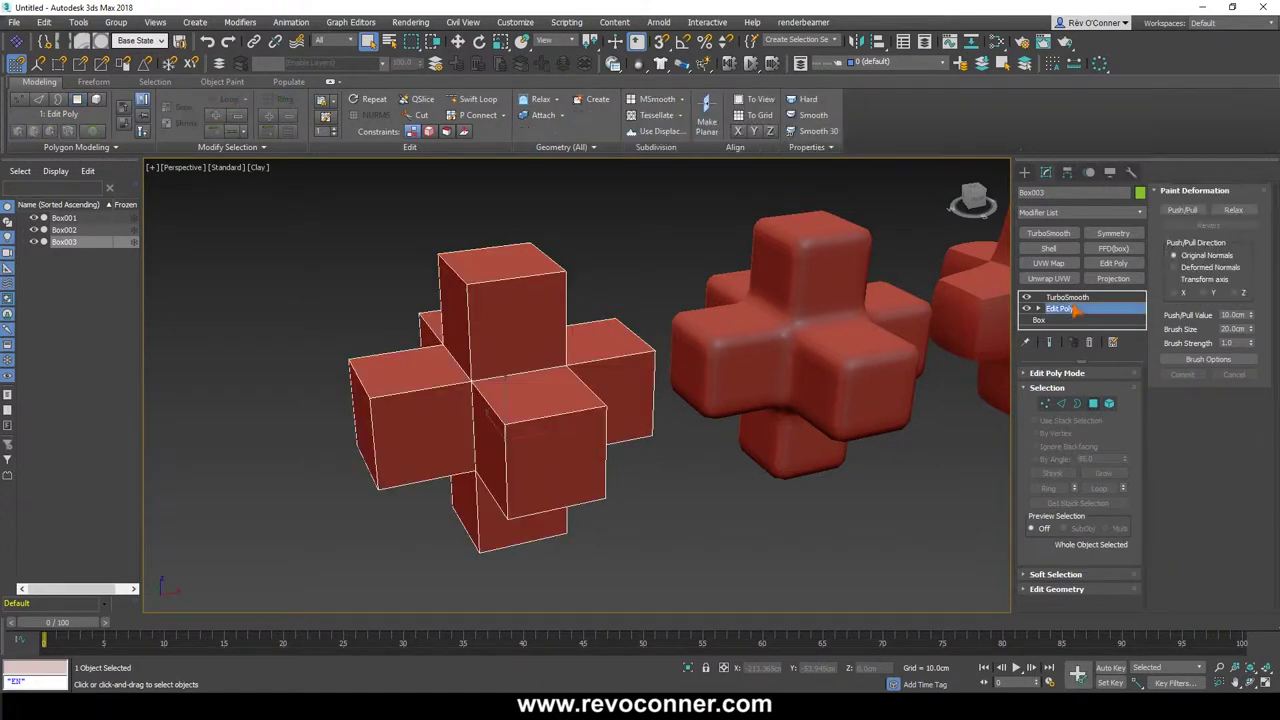
# Add a second TurboSmooth modifier on top of the left cross's stack and set its iterations to 2
pyautogui.click(1067, 297)
pyautogui.keyDown('alt'); pyautogui.moveTo(685, 482); pyautogui.dragTo(578, 401, button='middle'); pyautogui.keyUp('alt')
pyautogui.click(1050, 233)
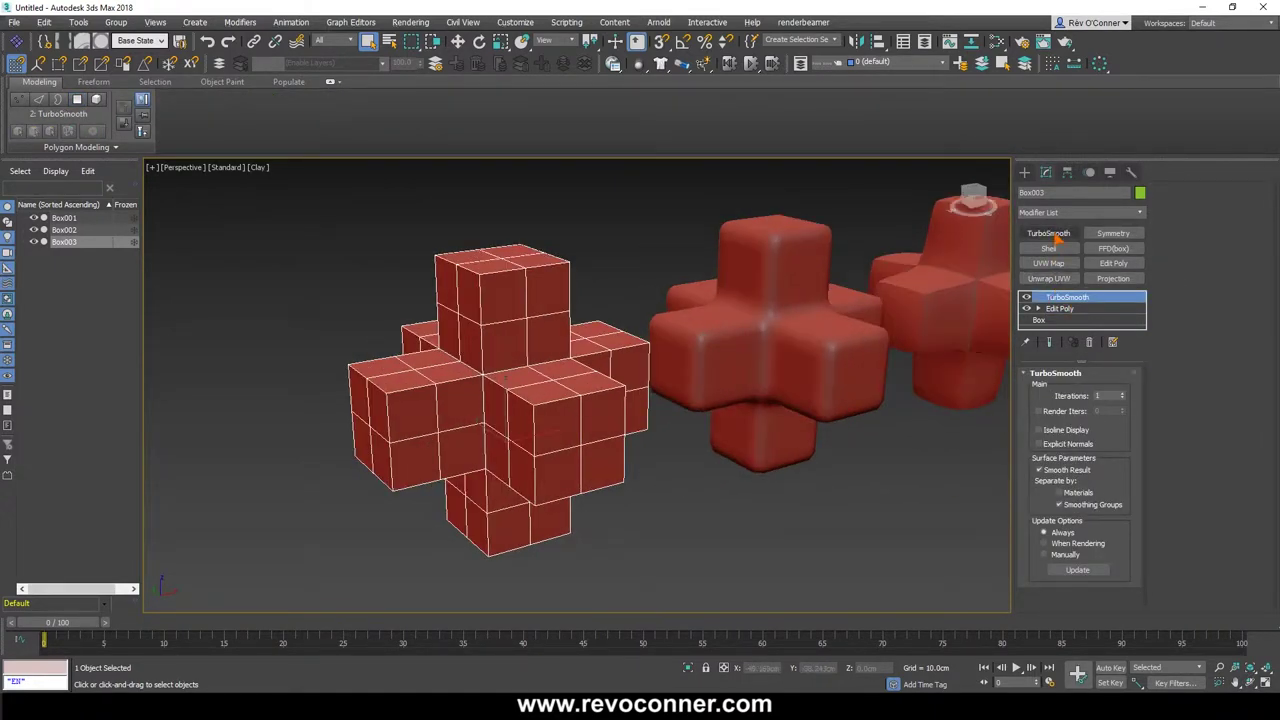
pyautogui.keyDown('alt'); pyautogui.moveTo(537, 410); pyautogui.dragTo(591, 429, button='middle'); pyautogui.keyUp('alt')
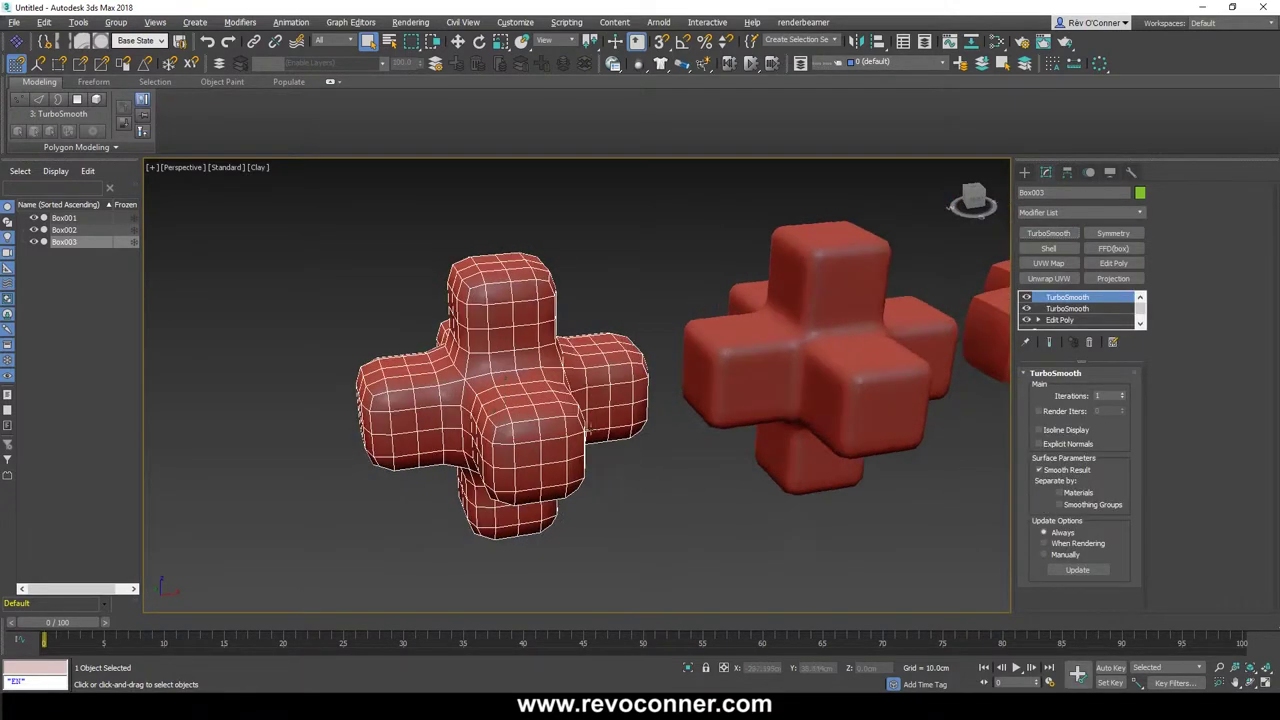
pyautogui.click(1122, 392)
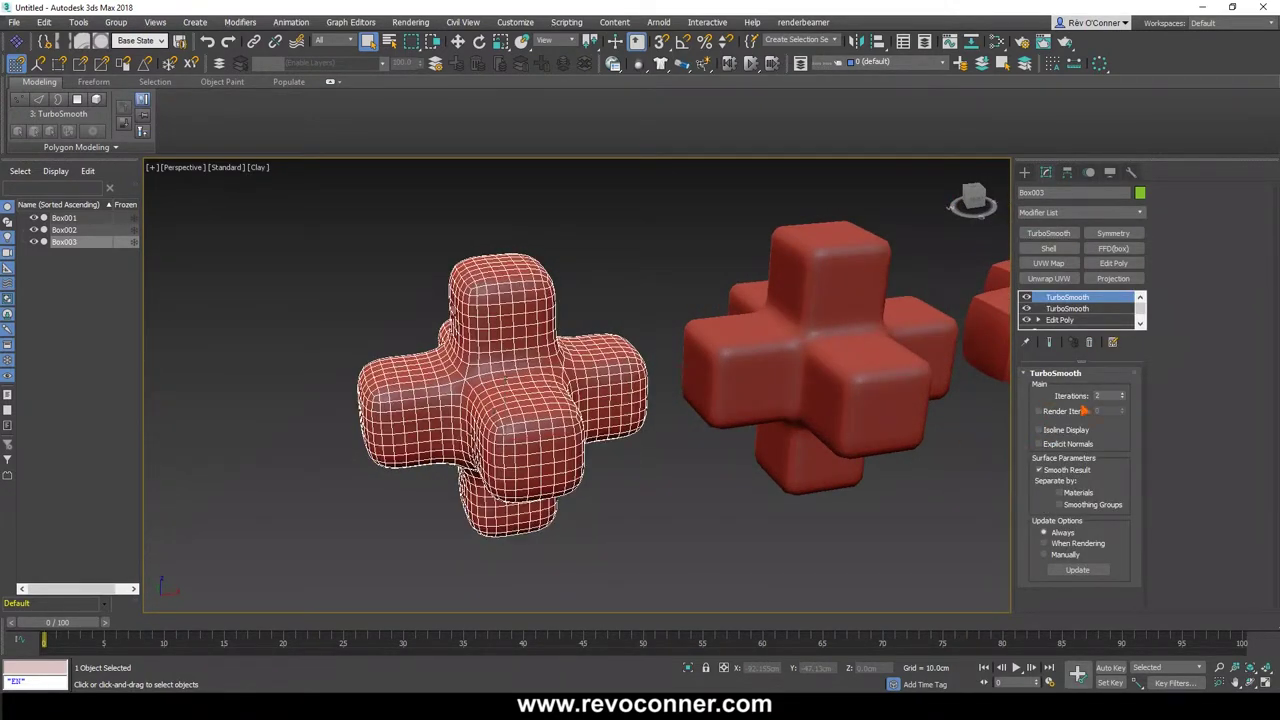
# Compare the double-TurboSmooth left cross with the OpenSubdiv middle cross from several angles, selecting each in turn
pyautogui.moveTo(766, 509); pyautogui.dragTo(630, 523, button='middle')
pyautogui.scroll(-3, 632, 523)
pyautogui.keyDown('alt'); pyautogui.moveTo(781, 540); pyautogui.dragTo(760, 512, button='middle'); pyautogui.keyUp('alt')
pyautogui.click(781, 542)
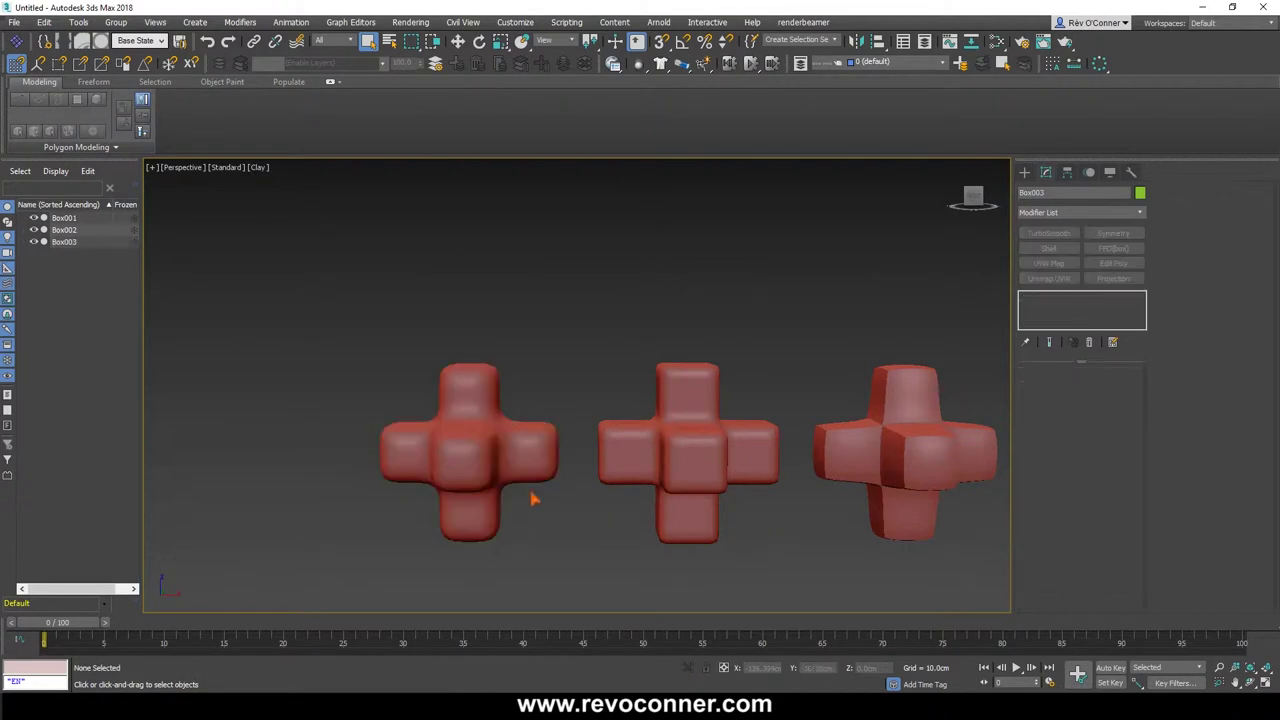
pyautogui.click(503, 460)
pyautogui.keyDown('alt'); pyautogui.moveTo(503, 461); pyautogui.dragTo(572, 497, button='middle'); pyautogui.keyUp('alt')
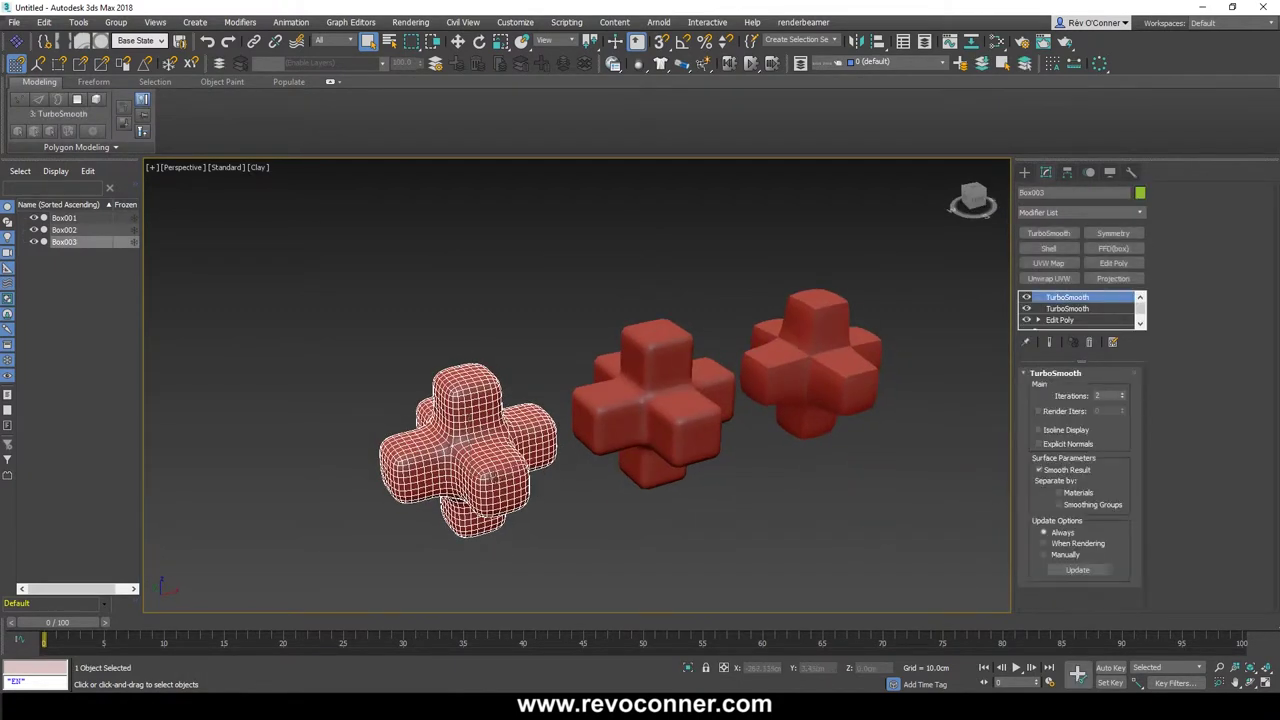
pyautogui.keyDown('alt'); pyautogui.moveTo(652, 420); pyautogui.dragTo(438, 364, button='middle'); pyautogui.keyUp('alt')
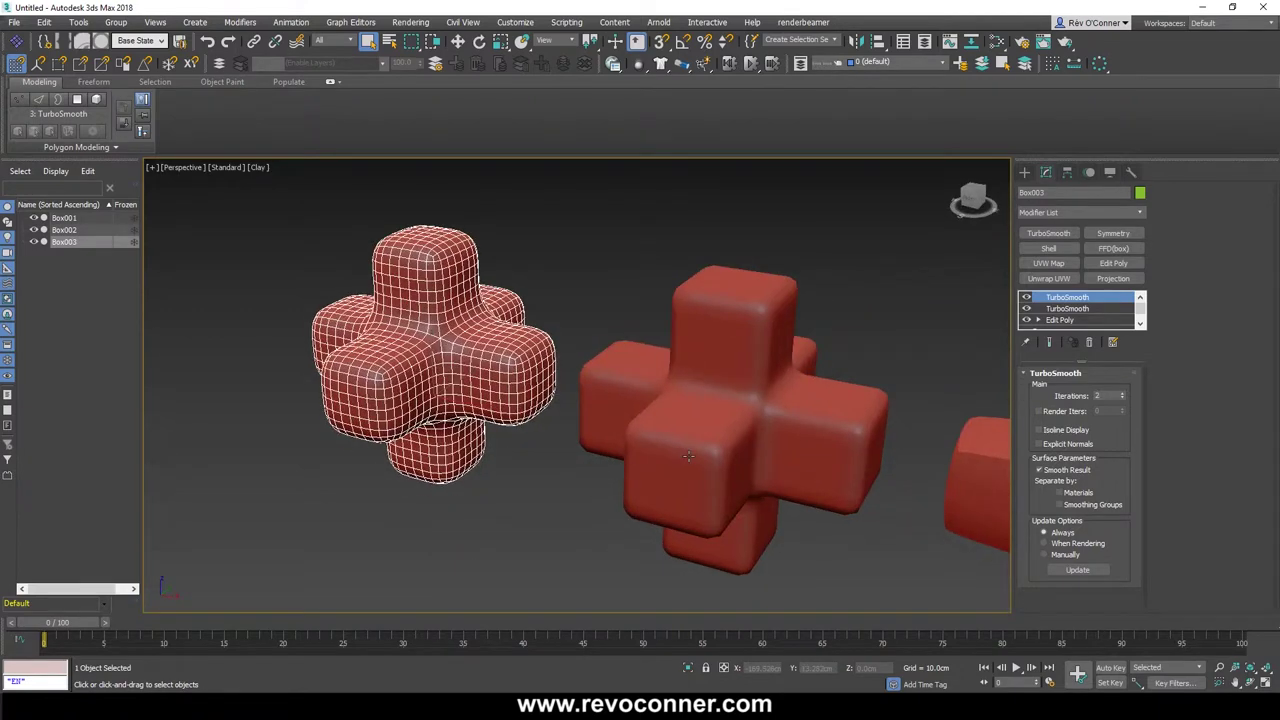
pyautogui.click(640, 450)
pyautogui.keyDown('alt'); pyautogui.moveTo(490, 500); pyautogui.dragTo(541, 471, button='middle'); pyautogui.keyUp('alt')
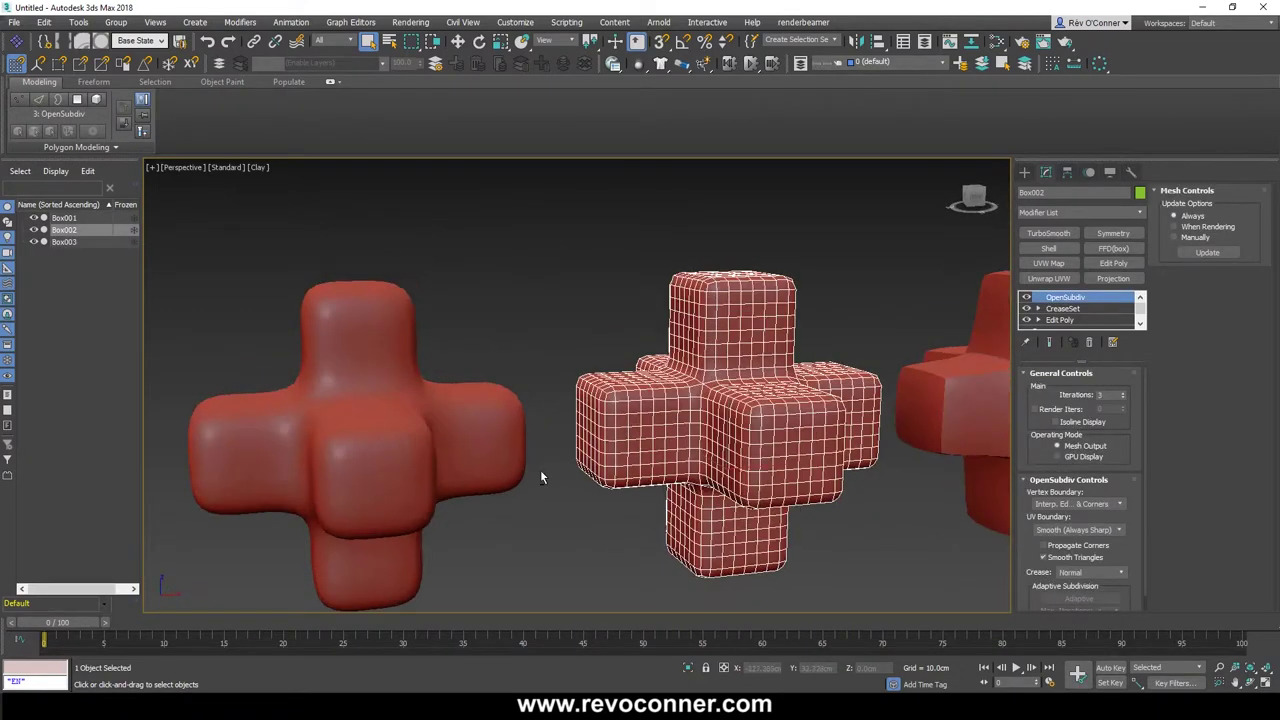
# Reselect the left cross, set its lower TurboSmooth's iterations to 2 and return to the upper TurboSmooth
pyautogui.click(449, 423)
pyautogui.keyDown('alt'); pyautogui.moveTo(449, 423); pyautogui.dragTo(470, 425, button='middle'); pyautogui.keyUp('alt')
pyautogui.click(1124, 394)
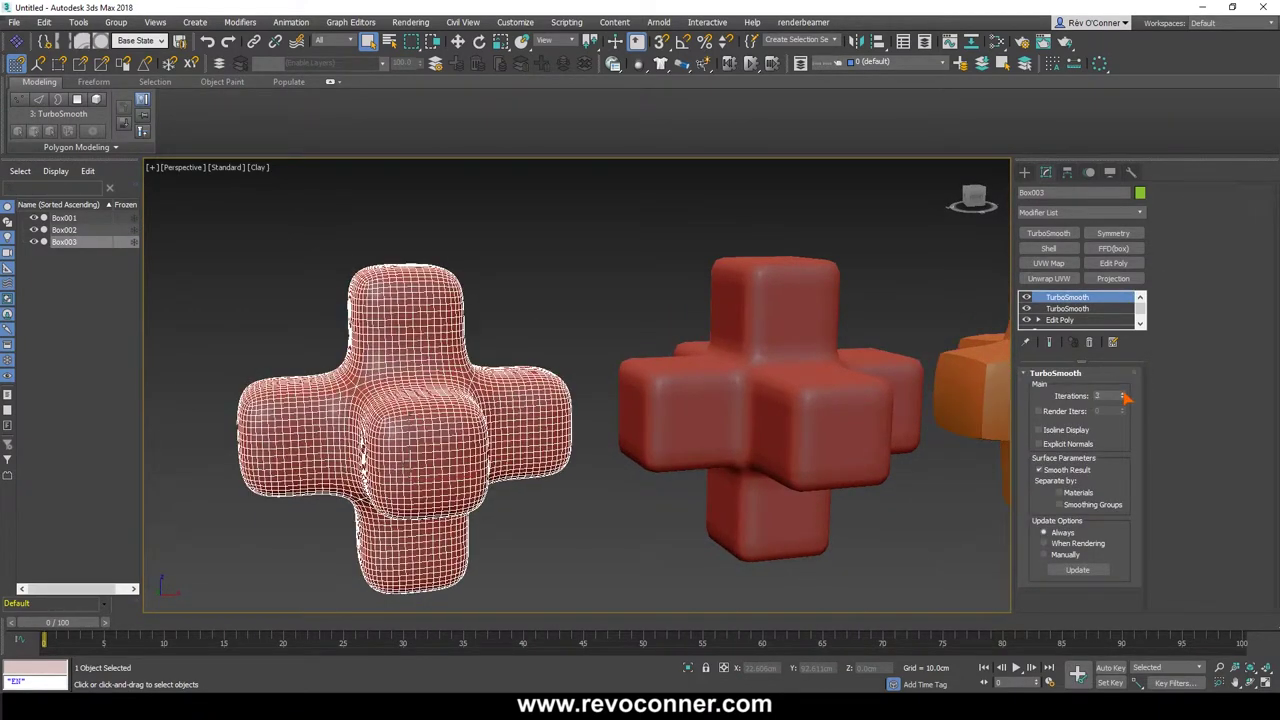
pyautogui.click(1124, 399)
pyautogui.click(1067, 308)
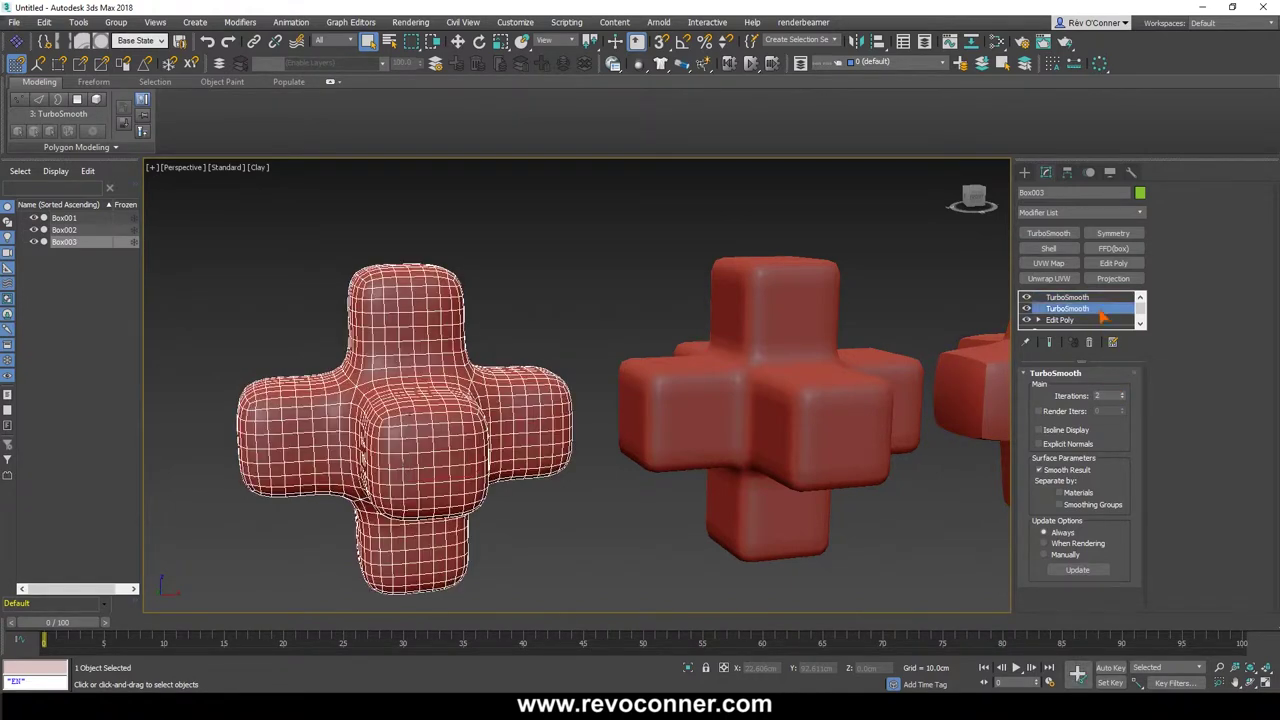
pyautogui.click(1123, 394)
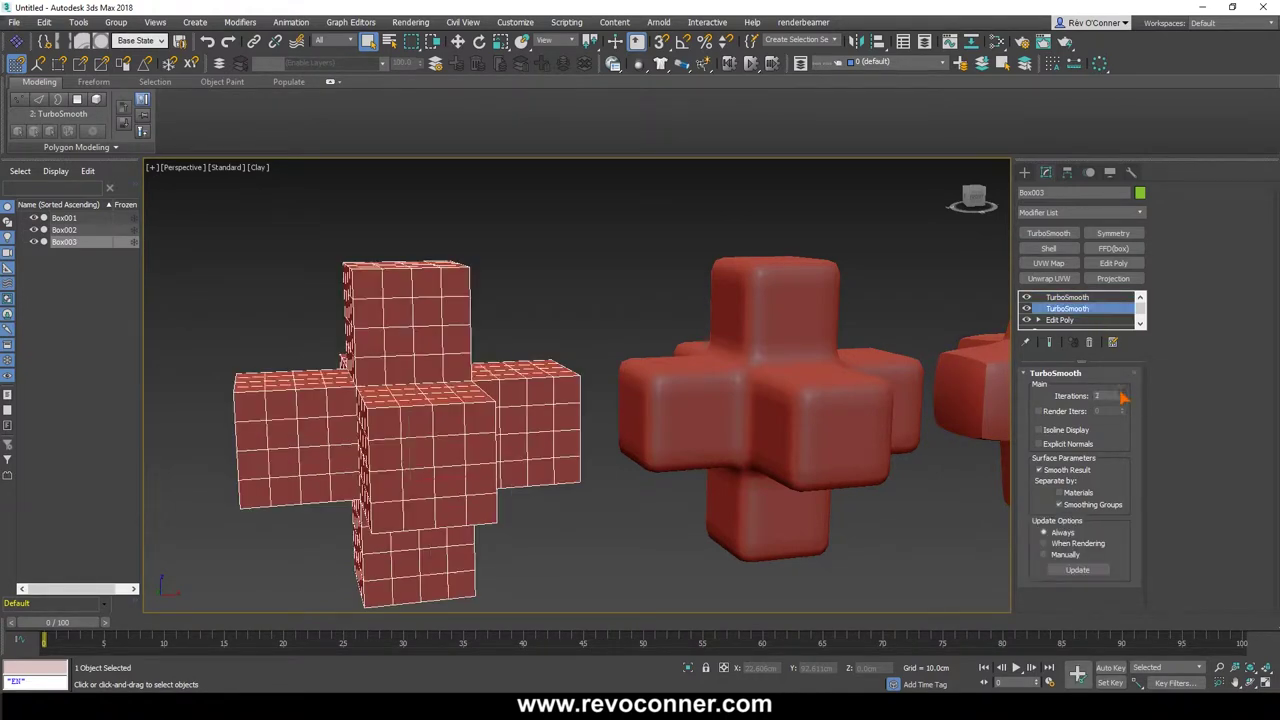
pyautogui.click(1113, 297)
# Deselect the left cross and compare the edge sharpness of all three crosses from several angles
pyautogui.click(568, 528)
pyautogui.moveTo(568, 528); pyautogui.dragTo(572, 516, button='middle')
pyautogui.scroll(-4, 574, 522)
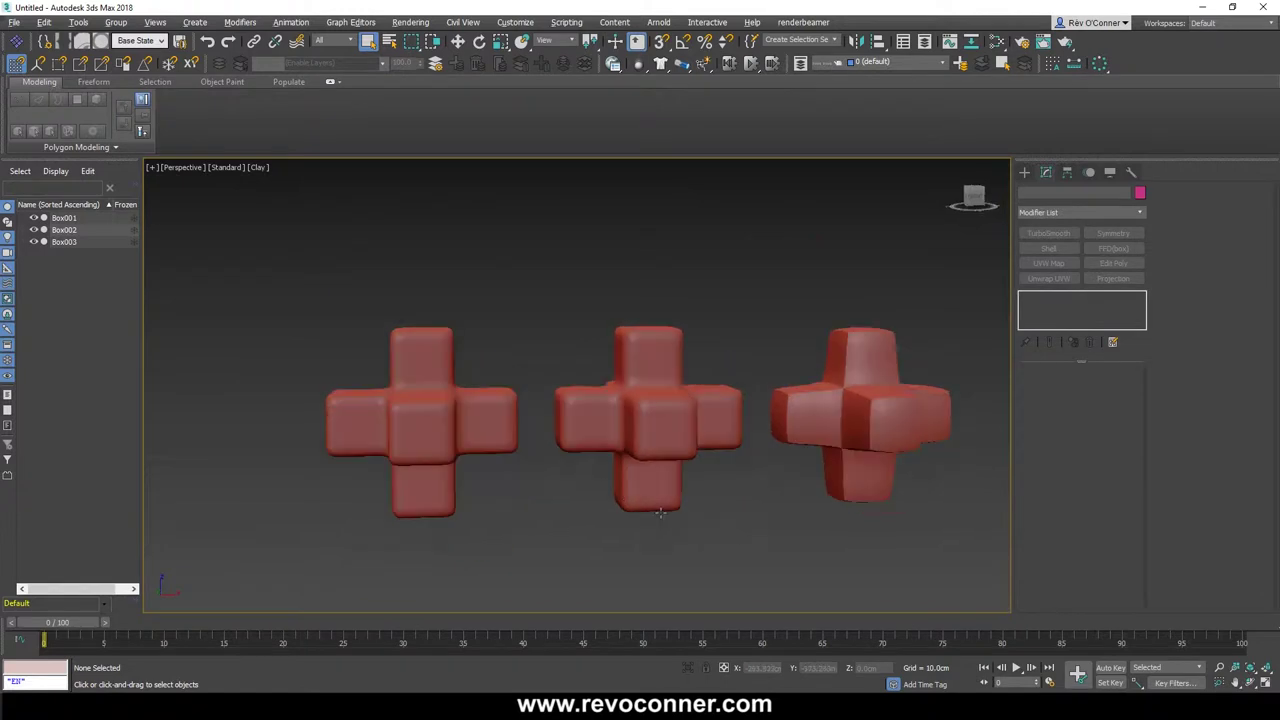
pyautogui.keyDown('alt'); pyautogui.moveTo(663, 509); pyautogui.dragTo(498, 457, button='middle'); pyautogui.keyUp('alt')
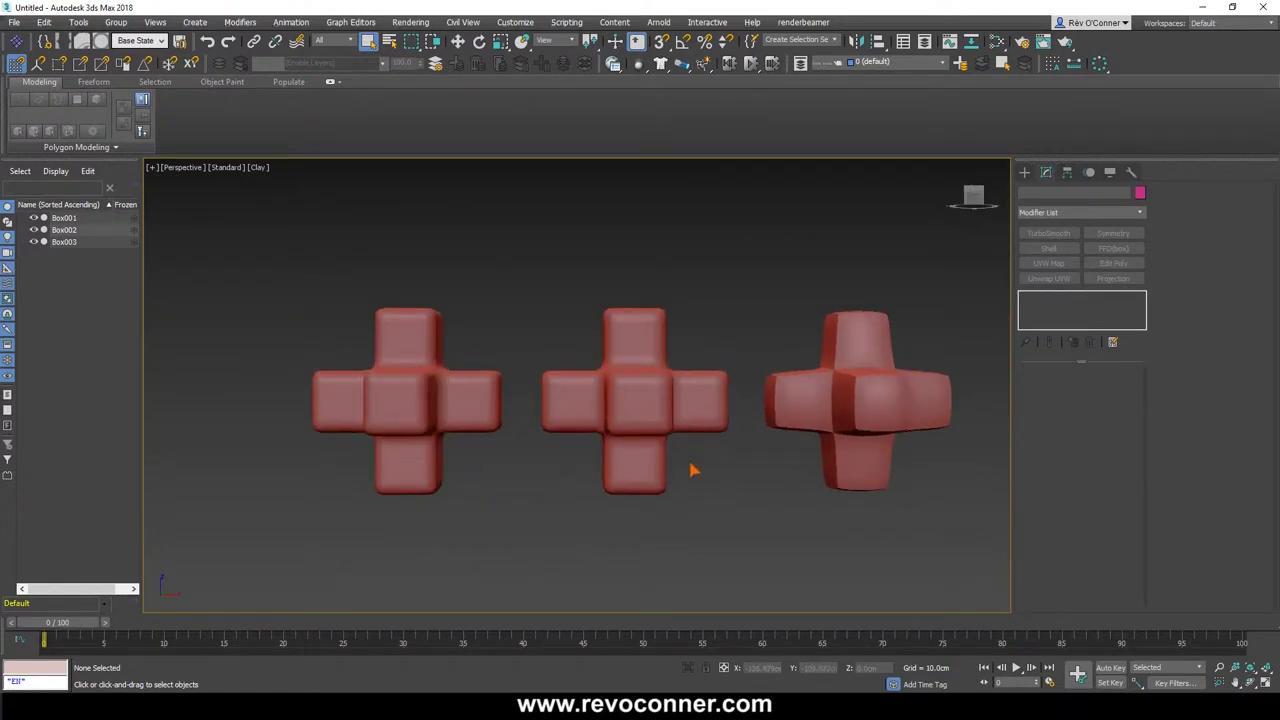
pyautogui.keyDown('alt'); pyautogui.moveTo(694, 470); pyautogui.dragTo(709, 405, button='middle'); pyautogui.keyUp('alt')
pyautogui.click(424, 480)
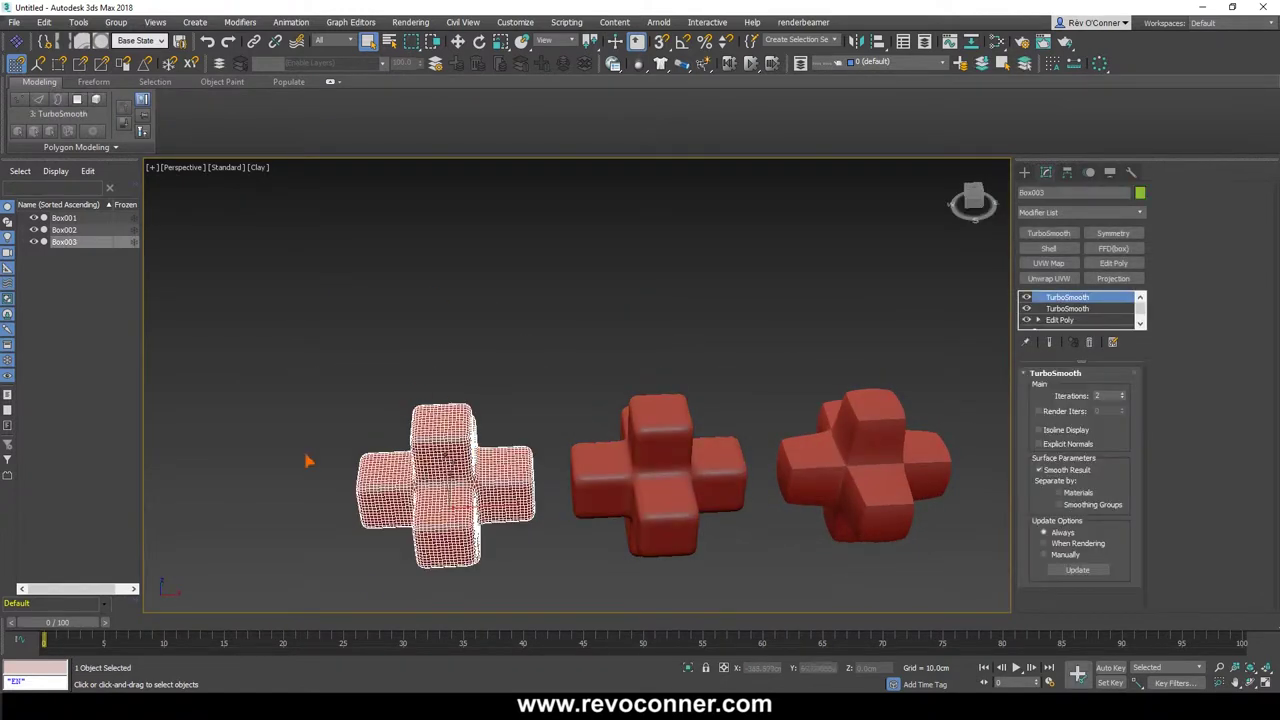
# Select the middle cross and delete the CreaseSet modifier from its stack
pyautogui.click(698, 495)
pyautogui.keyDown('alt'); pyautogui.moveTo(696, 493); pyautogui.dragTo(648, 462, button='middle'); pyautogui.keyUp('alt')
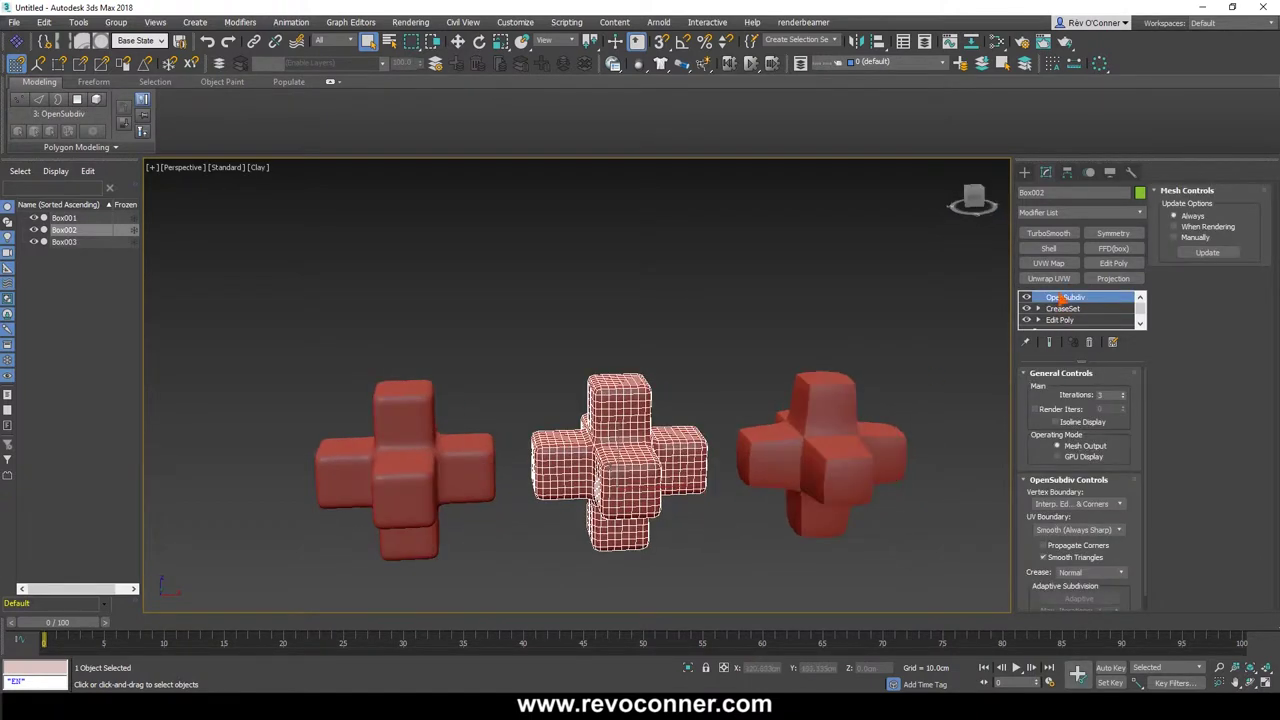
pyautogui.rightClick(1076, 316)
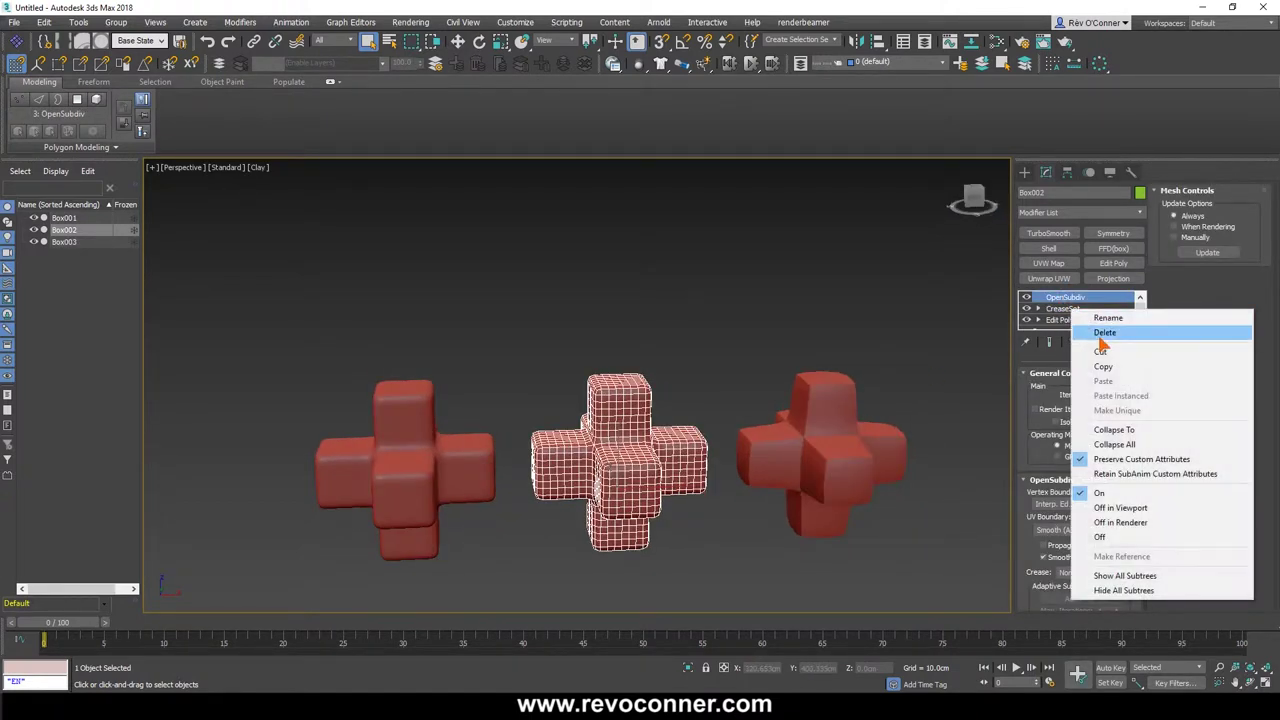
pyautogui.click(1075, 329)
# Set the crease of all the middle cross's edges to 0.24 at its Edit Poly edge level and show the end result
pyautogui.click(1062, 308)
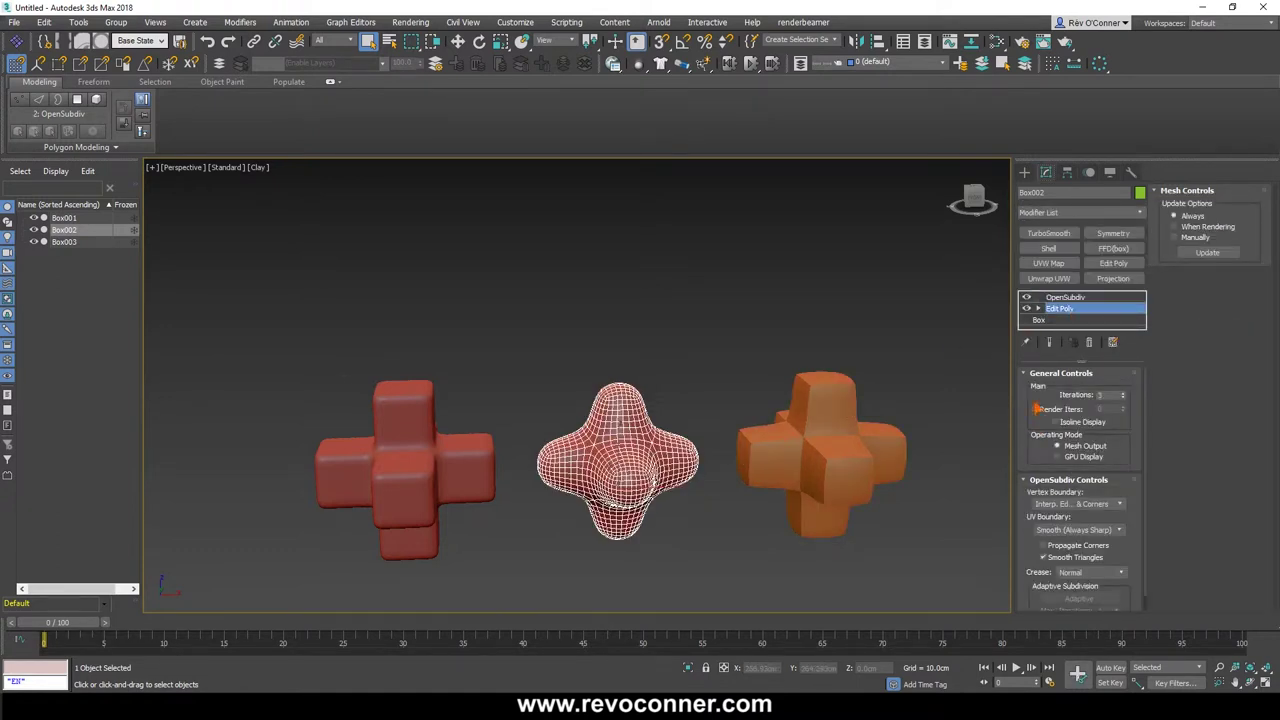
pyautogui.click(1062, 404)
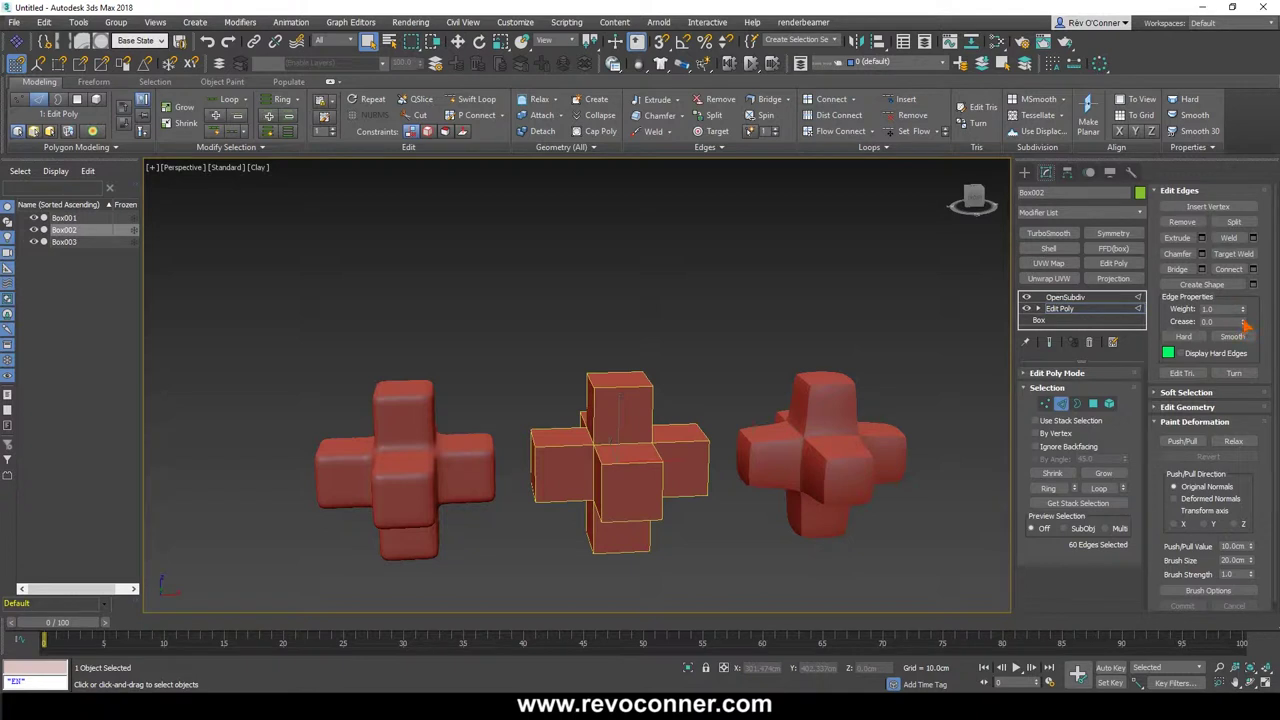
pyautogui.moveTo(1244, 322); pyautogui.dragTo(1243, 310)
pyautogui.click(1049, 342)
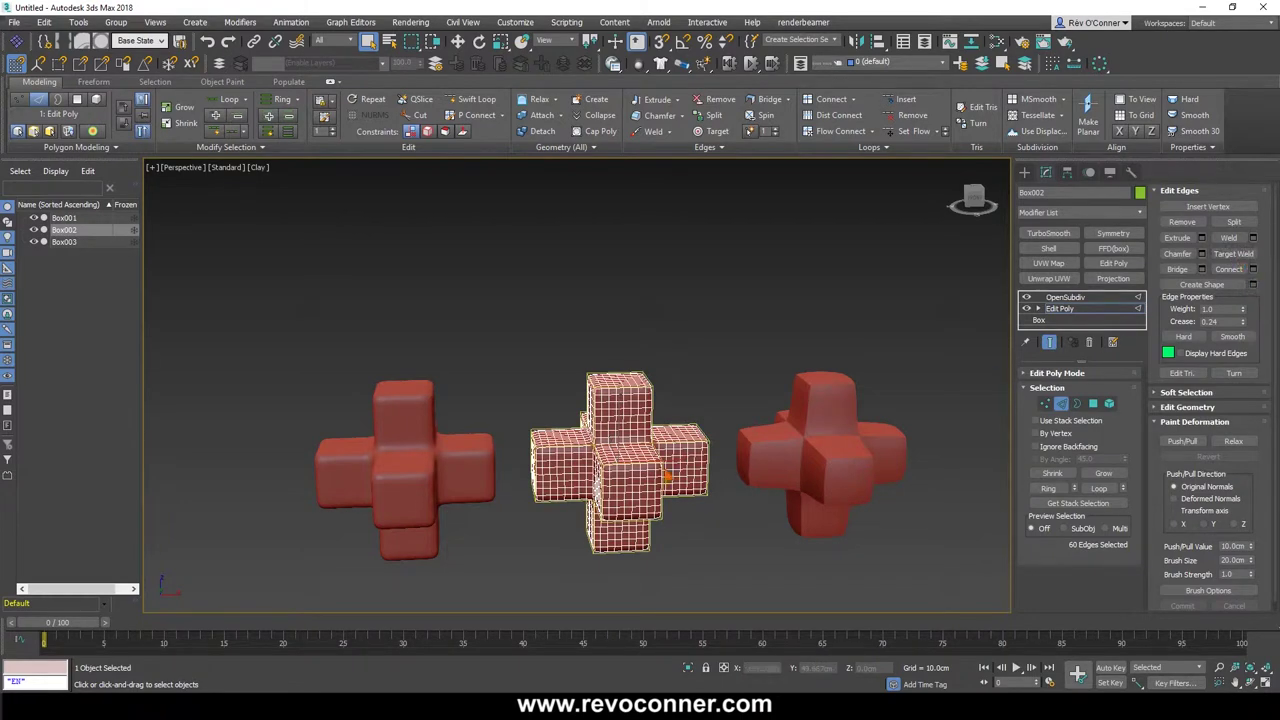
# Turn off the edged-faces display and examine the middle cross's creased edges up close
pyautogui.scroll(3, 598, 452)
pyautogui.press('F4')
pyautogui.moveTo(639, 449); pyautogui.dragTo(694, 397, button='middle')
pyautogui.scroll(3, 650, 454)
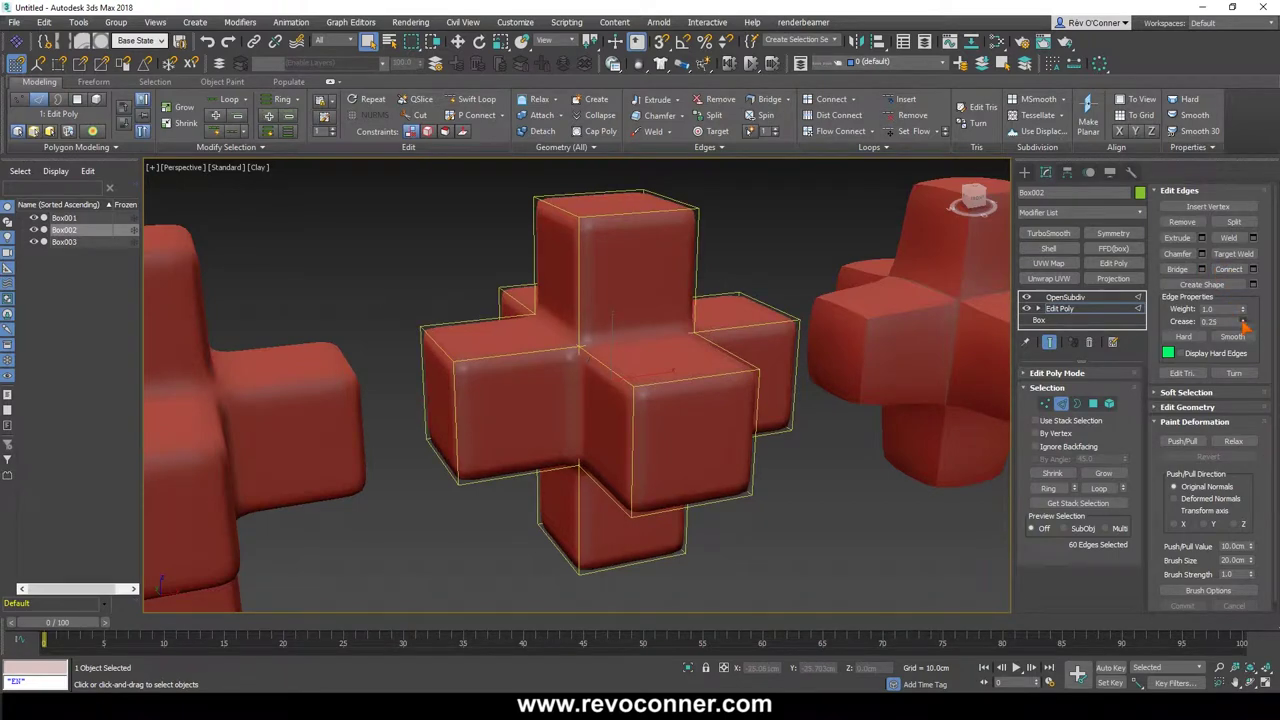
# Raise the crease of the middle cross's edges slightly, then leave edge editing and deselect the cross
pyautogui.moveTo(1243, 323); pyautogui.dragTo(1242, 318)
pyautogui.click(712, 546)
pyautogui.scroll(-3, 722, 550)
pyautogui.moveTo(700, 551); pyautogui.dragTo(714, 514, button='middle')
pyautogui.click(1062, 405)
pyautogui.click(785, 533)
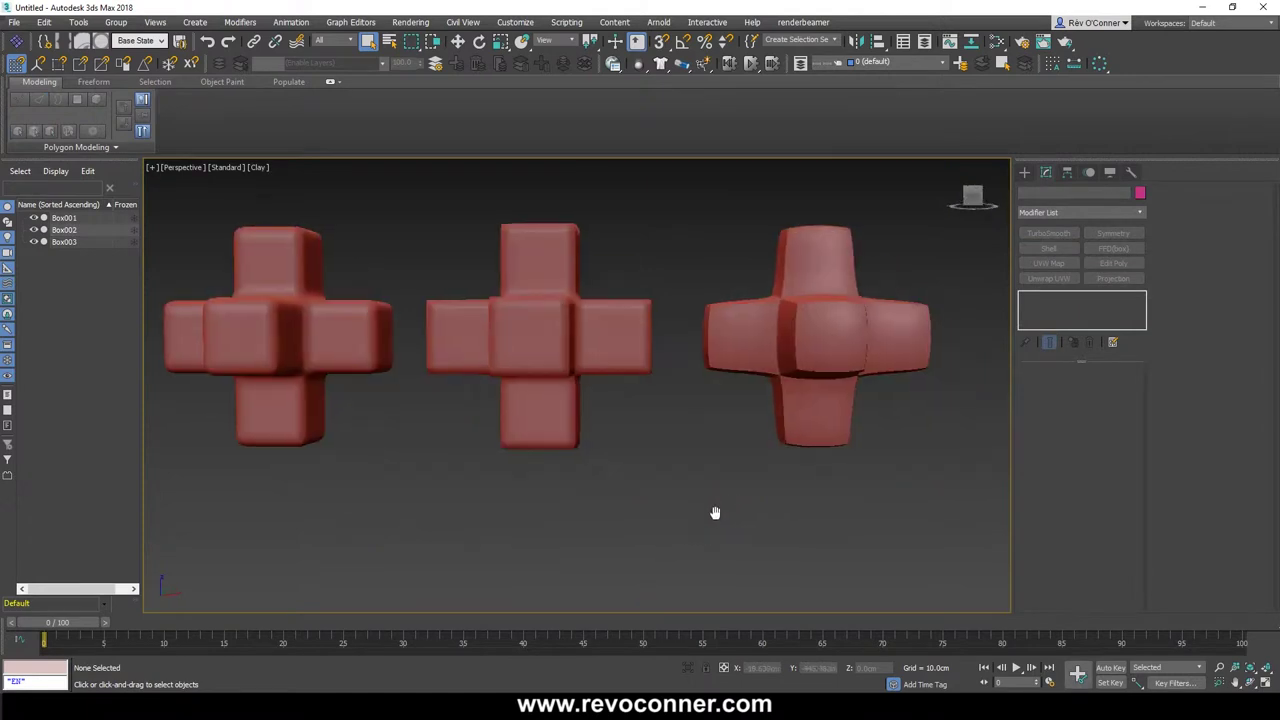
# Select the right cross and add an Edit Normals modifier above its TurboSmooth
pyautogui.moveTo(494, 490); pyautogui.dragTo(597, 547, button='middle')
pyautogui.click(949, 398)
pyautogui.moveTo(858, 424); pyautogui.dragTo(608, 458, button='middle')
pyautogui.scroll(4, 680, 408)
pyautogui.scroll(-3, 643, 405)
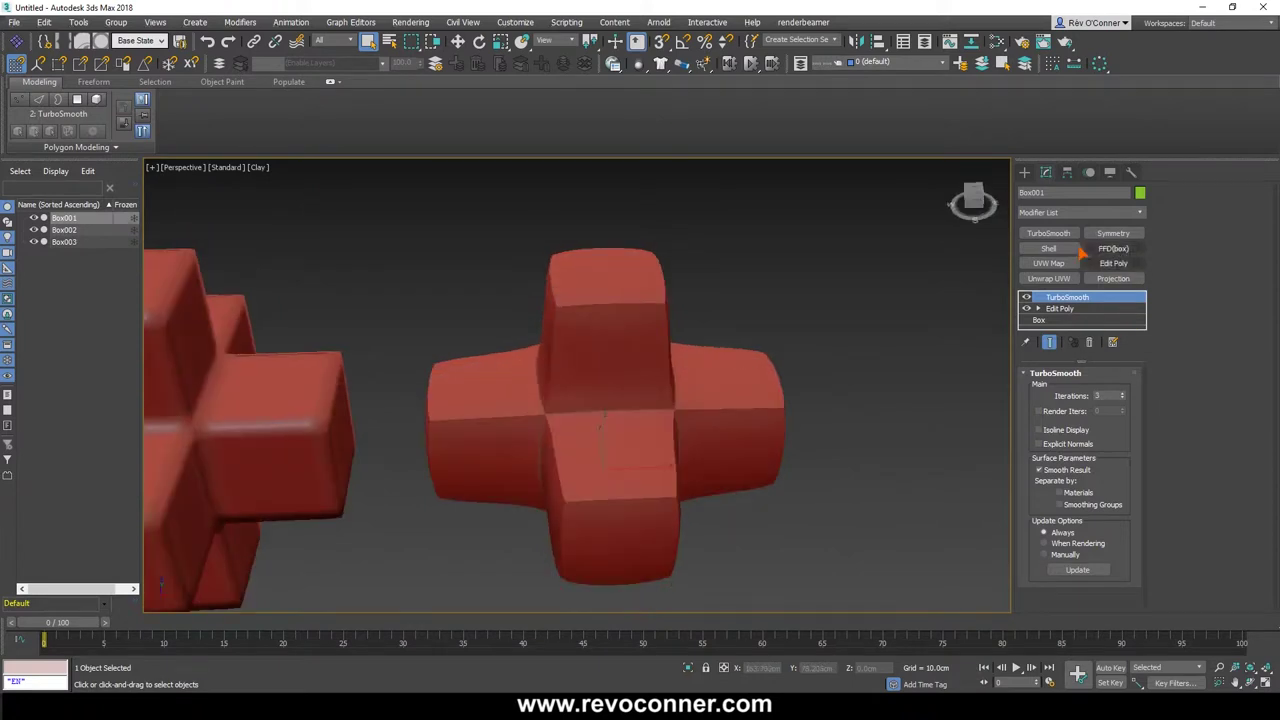
pyautogui.click(1060, 213)
pyautogui.write('e')
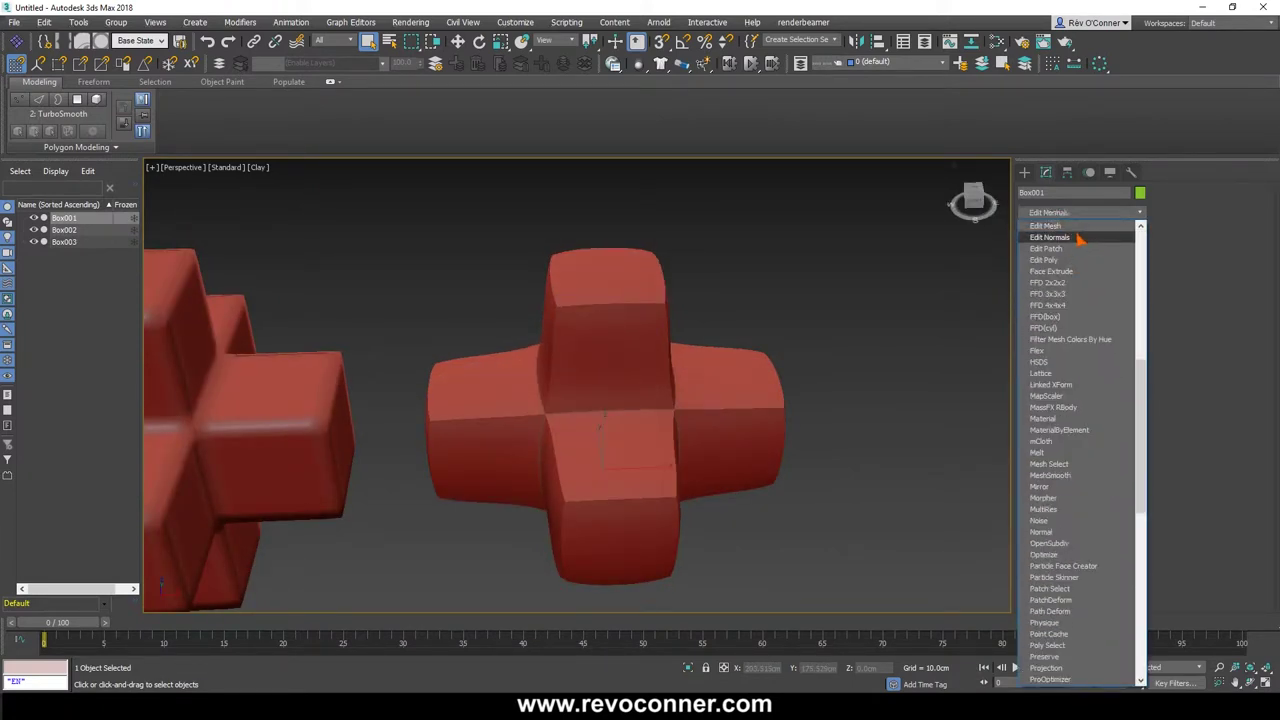
pyautogui.click(1078, 238)
# Select all normals of the right cross and unify them, then leave normal editing and deselect the cross
pyautogui.hotkey('ctrl', 'a')
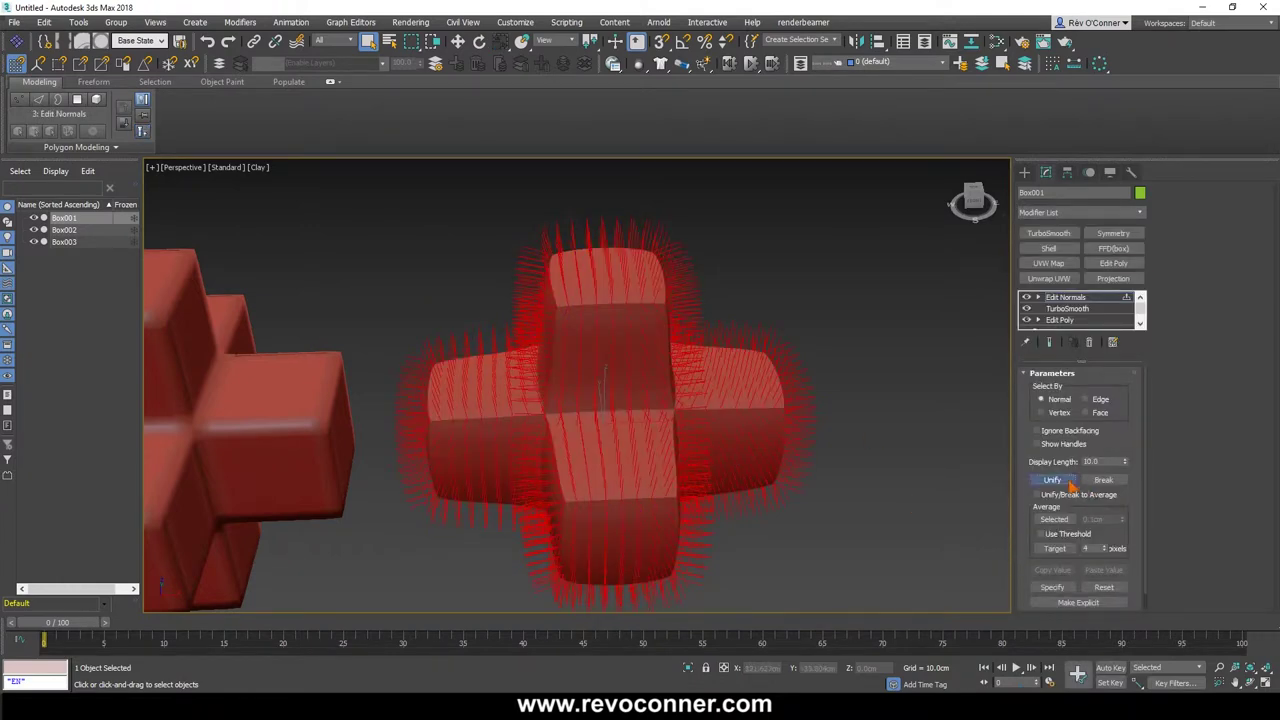
pyautogui.click(1070, 483)
pyautogui.keyDown('alt'); pyautogui.moveTo(780, 533); pyautogui.dragTo(851, 560, button='middle'); pyautogui.keyUp('alt')
pyautogui.click(851, 560)
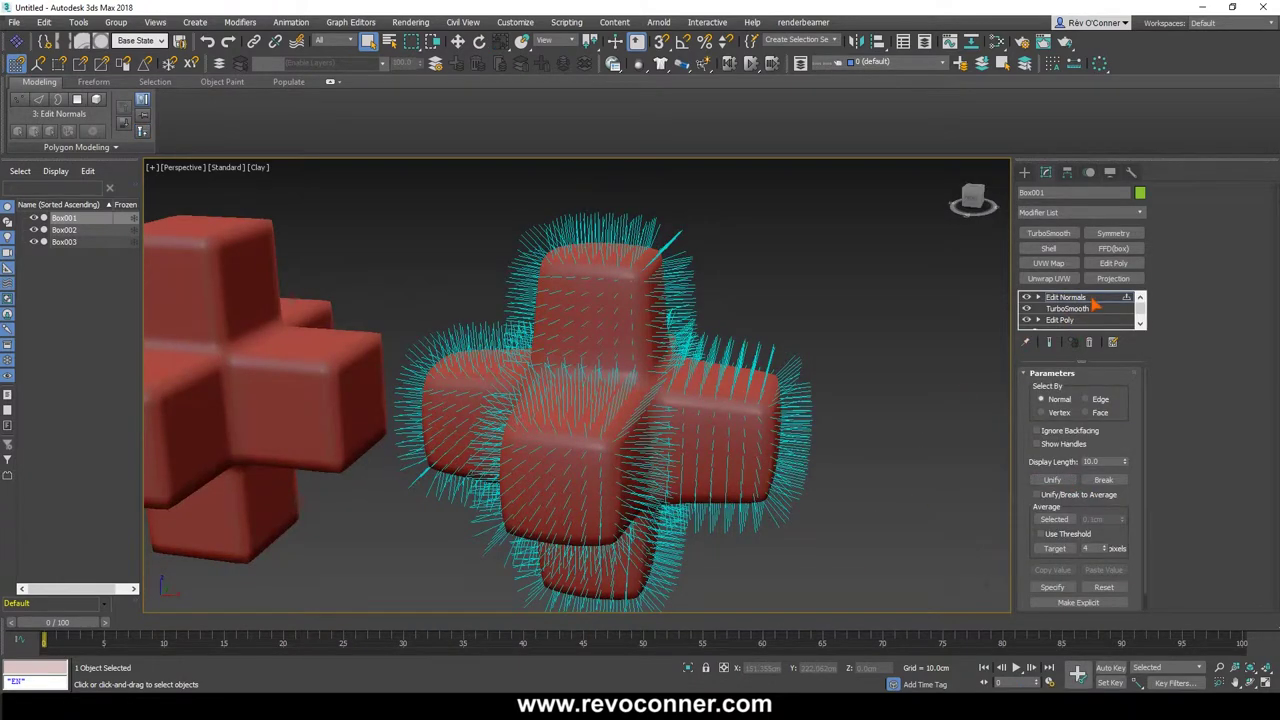
pyautogui.click(1092, 298)
pyautogui.press('1')
pyautogui.click(697, 536)
# Compare the right cross's shading with the other two crosses from several angles
pyautogui.scroll(-5, 709, 504)
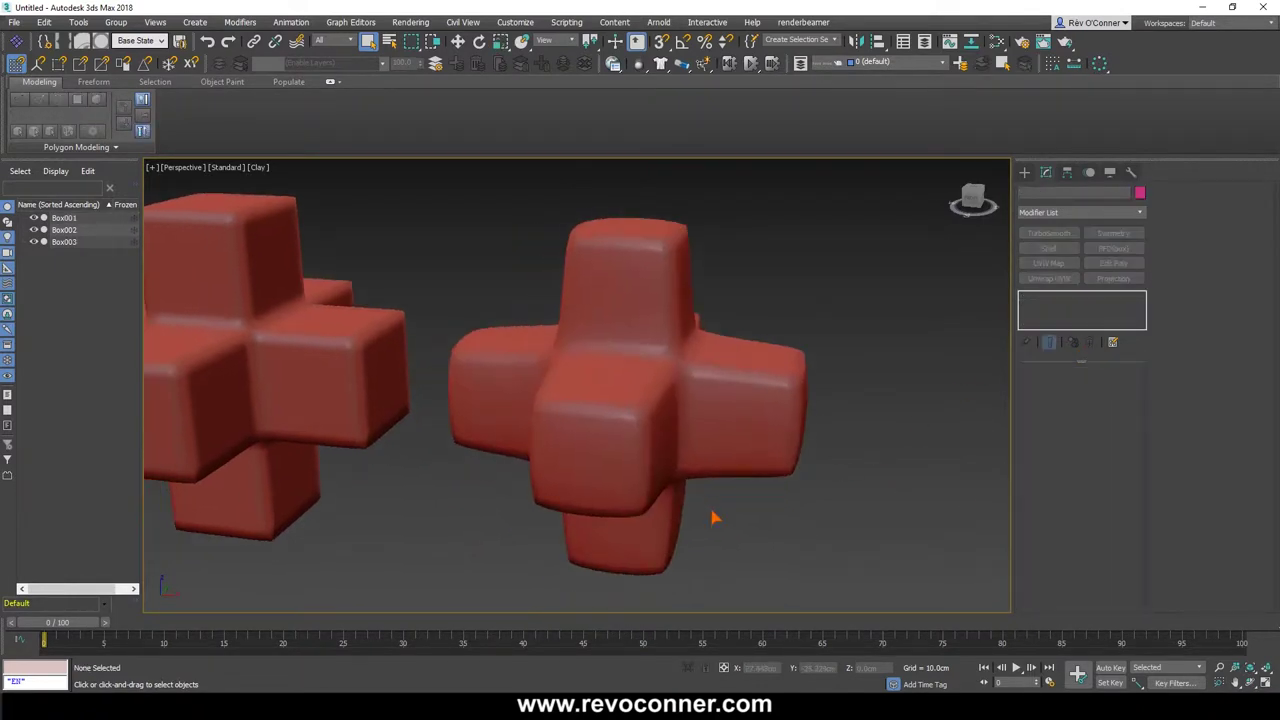
pyautogui.moveTo(760, 486)
pyautogui.keyDown('alt'); pyautogui.mouseDown(button='middle')
pyautogui.moveTo(788, 466)
pyautogui.moveTo(765, 477)
pyautogui.mouseUp(button='middle'); pyautogui.keyUp('alt')
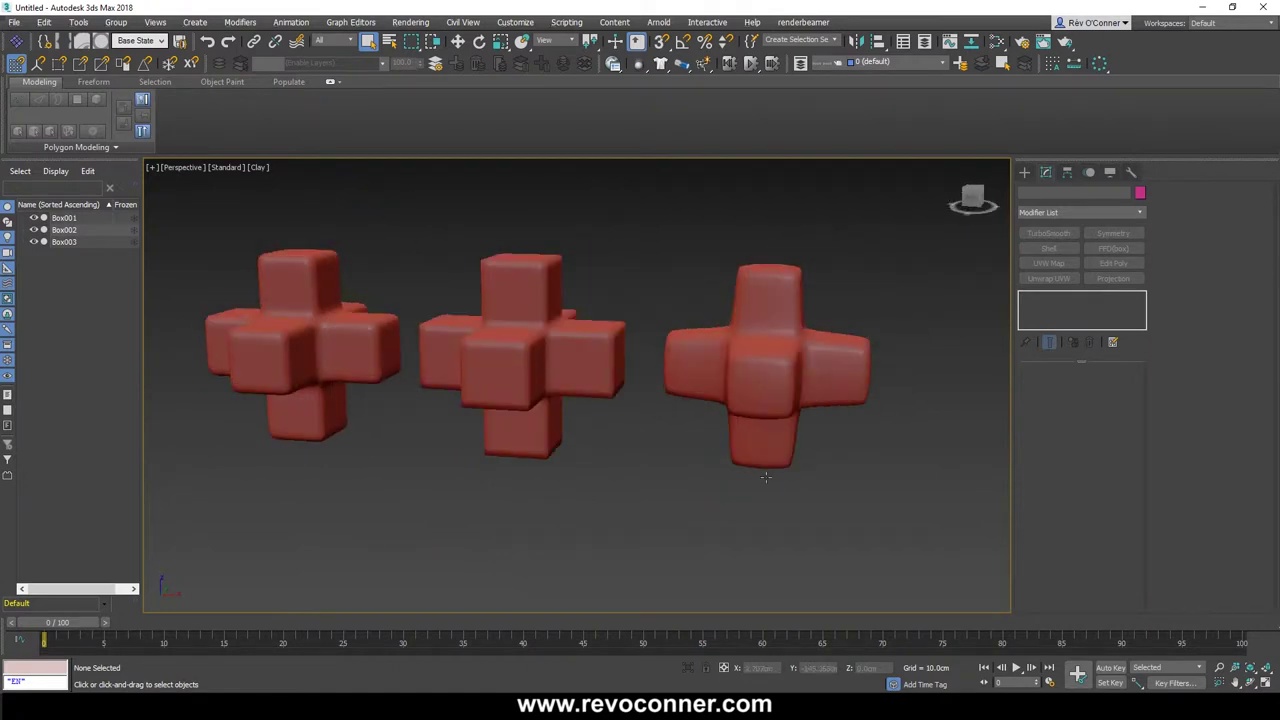
pyautogui.moveTo(789, 407); pyautogui.dragTo(774, 434, button='middle')
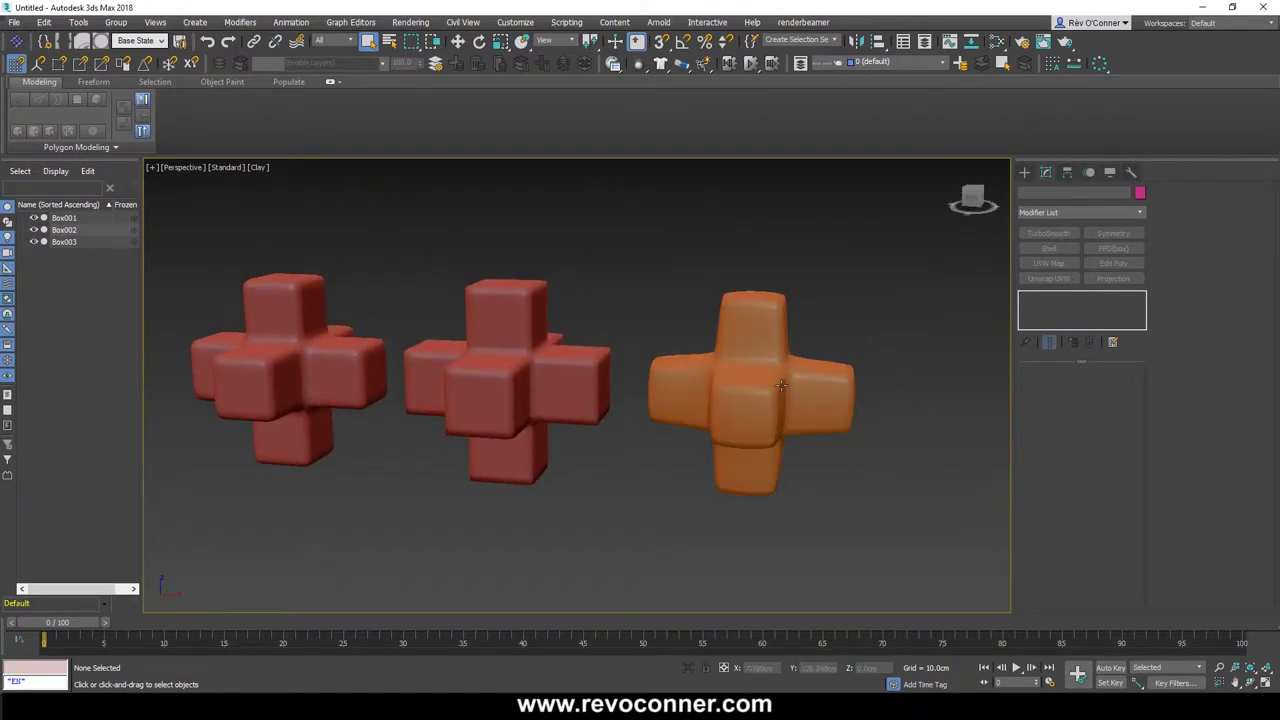
pyautogui.keyDown('alt'); pyautogui.moveTo(760, 393); pyautogui.dragTo(644, 511, button='middle'); pyautogui.keyUp('alt')
# Select the right cross and examine the direction of its normals up close from several angles
pyautogui.click(748, 413)
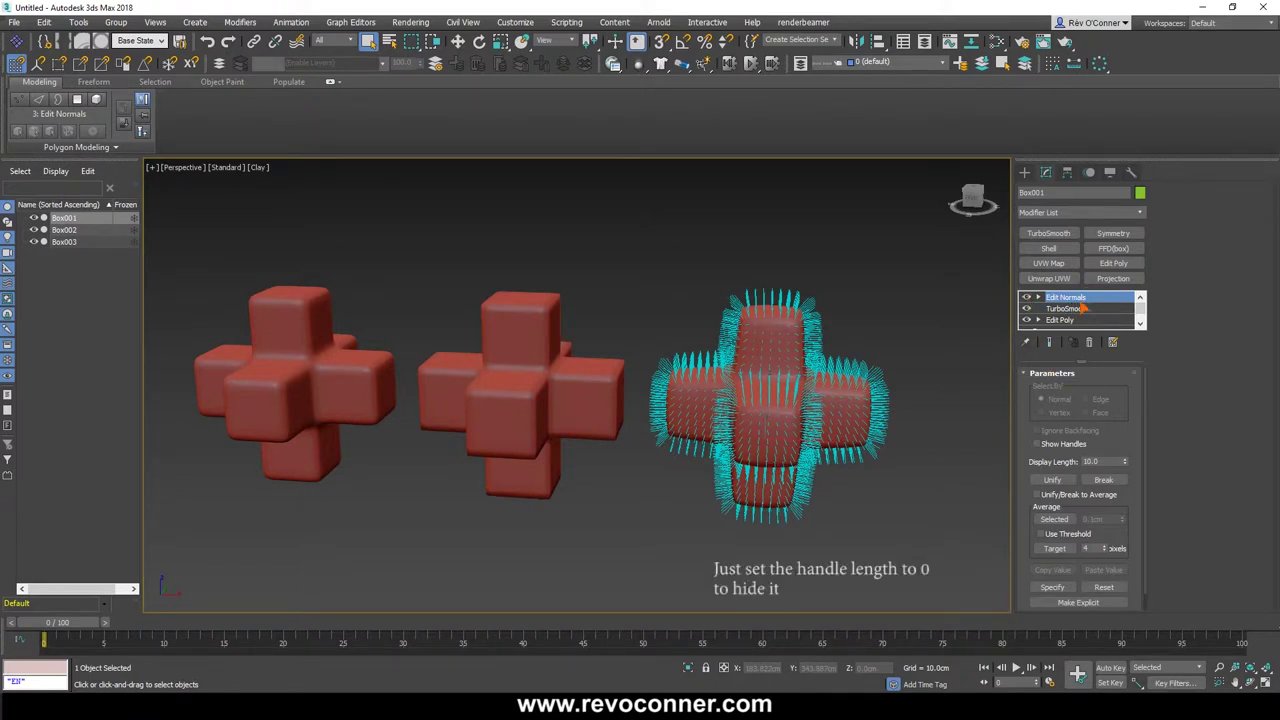
pyautogui.keyDown('alt'); pyautogui.moveTo(766, 457); pyautogui.dragTo(811, 484, button='middle'); pyautogui.keyUp('alt')
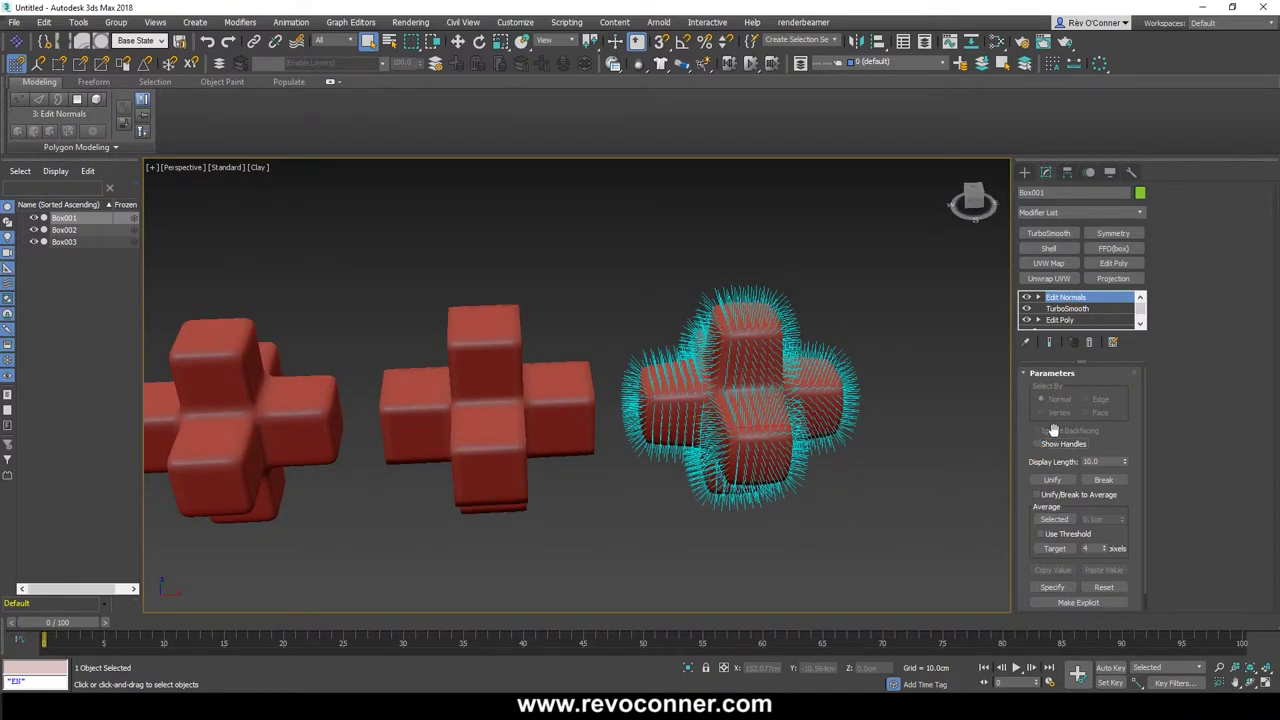
pyautogui.scroll(5, 753, 434)
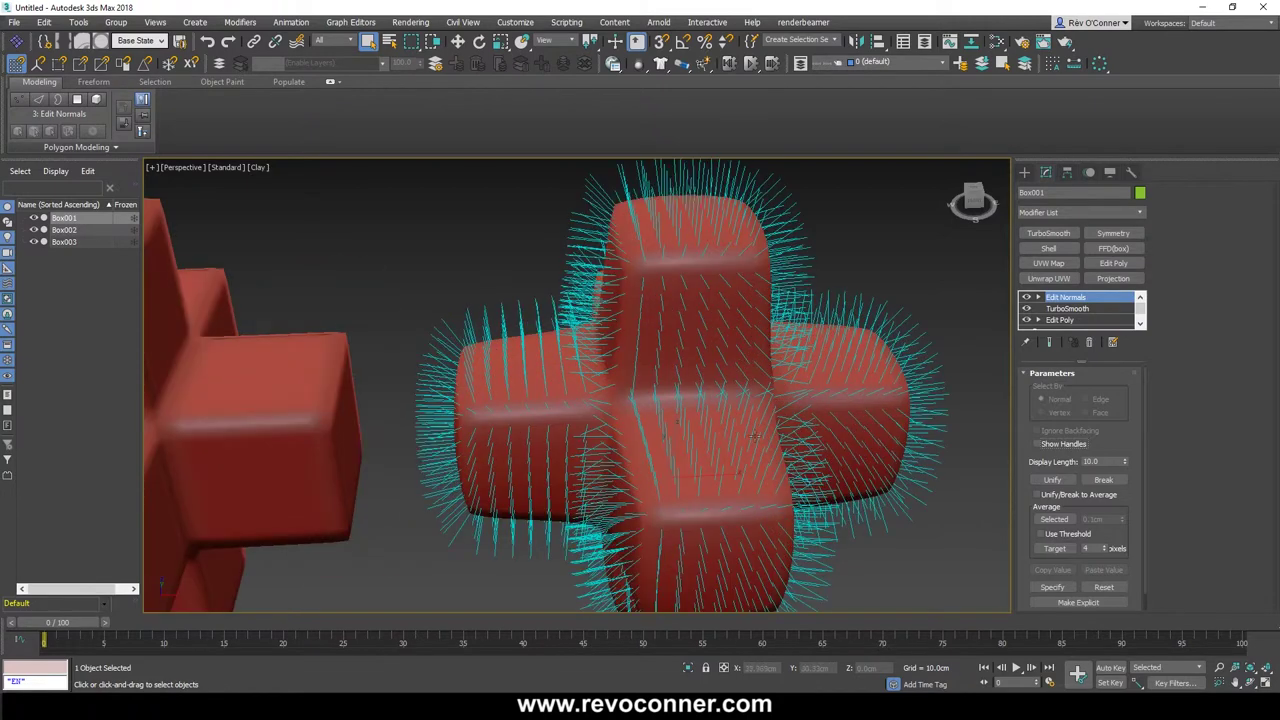
pyautogui.keyDown('alt'); pyautogui.moveTo(755, 436); pyautogui.dragTo(794, 390, button='middle'); pyautogui.keyUp('alt')
pyautogui.scroll(-3, 718, 503)
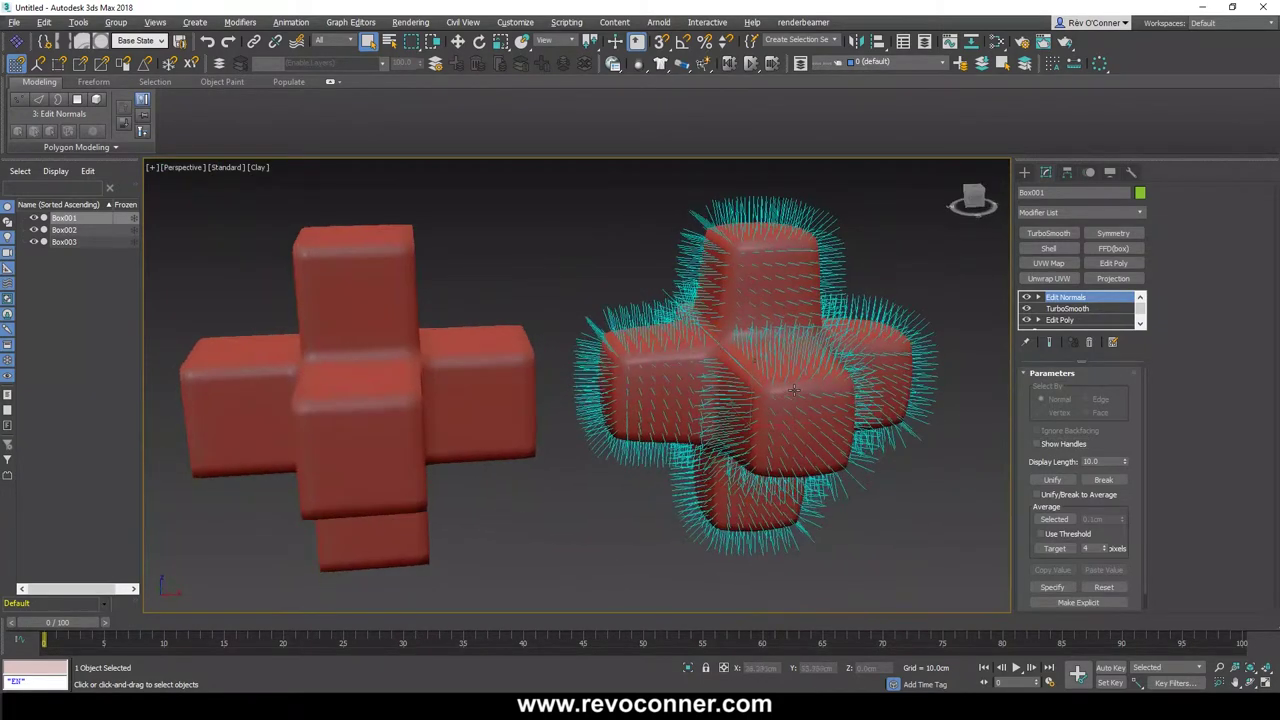
pyautogui.scroll(3, 793, 390)
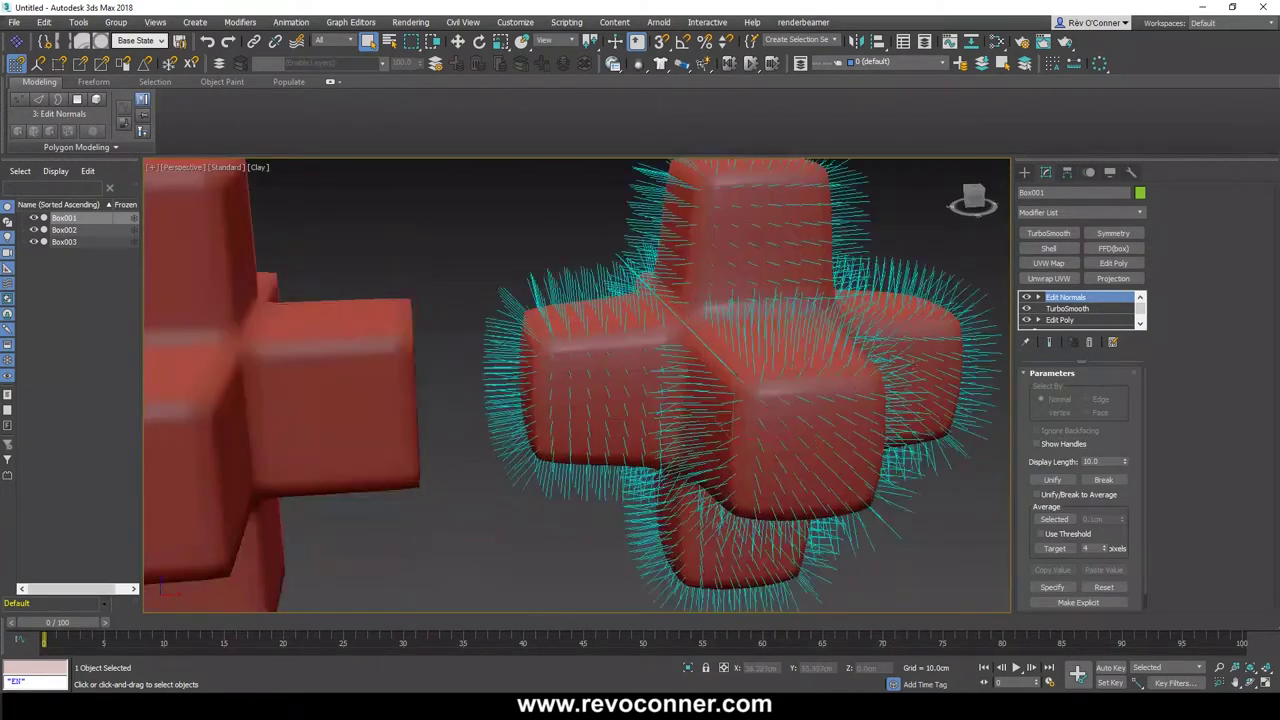
# Clear the right cross's selection, then select all three crosses and view them together
pyautogui.click(922, 252)
pyautogui.click(888, 352)
pyautogui.hotkey('ctrl', 'a')
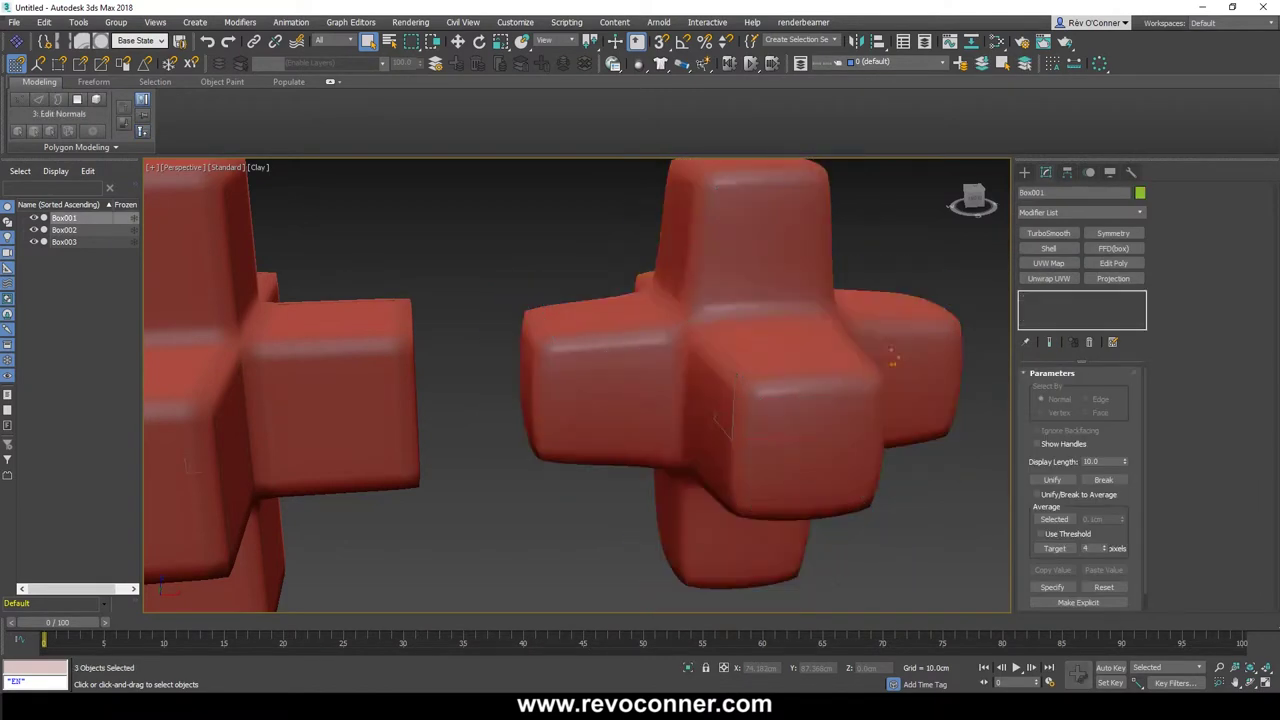
pyautogui.moveTo(855, 382); pyautogui.dragTo(821, 395, button='middle')
pyautogui.scroll(-4, 850, 390)
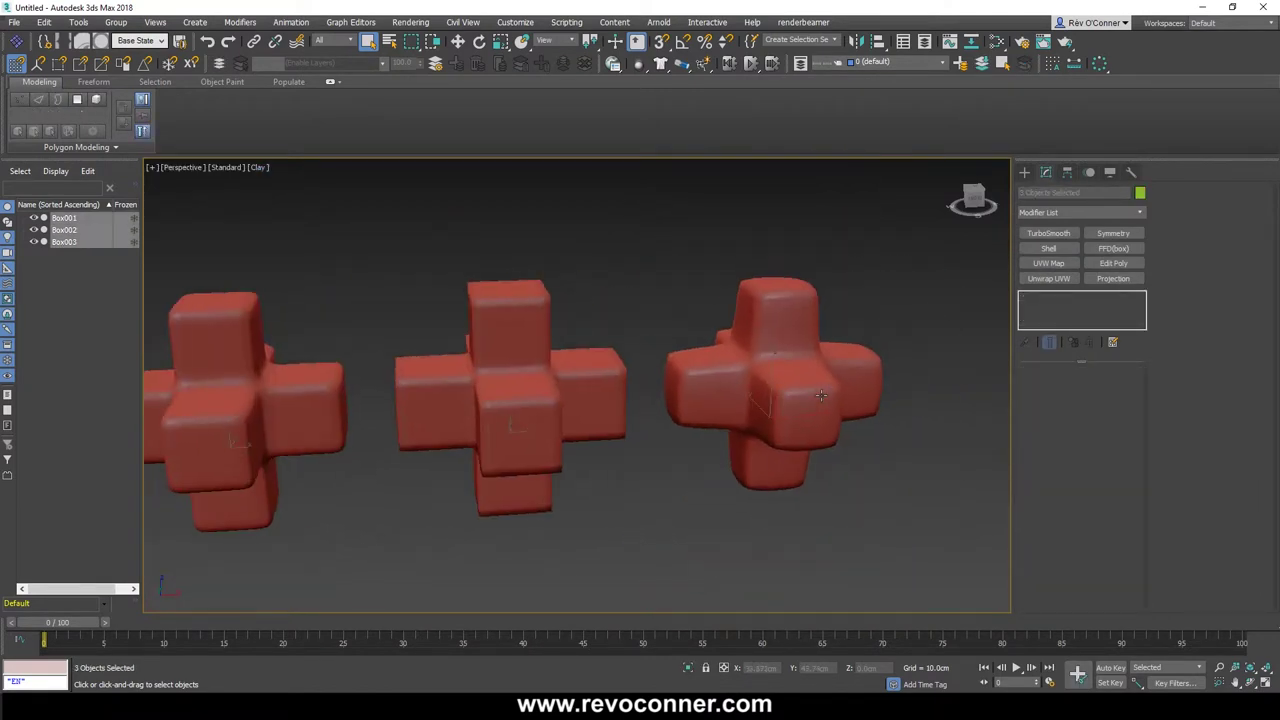
# Select the right, middle and left crosses in turn to review the modifier stack of each
pyautogui.click(798, 392)
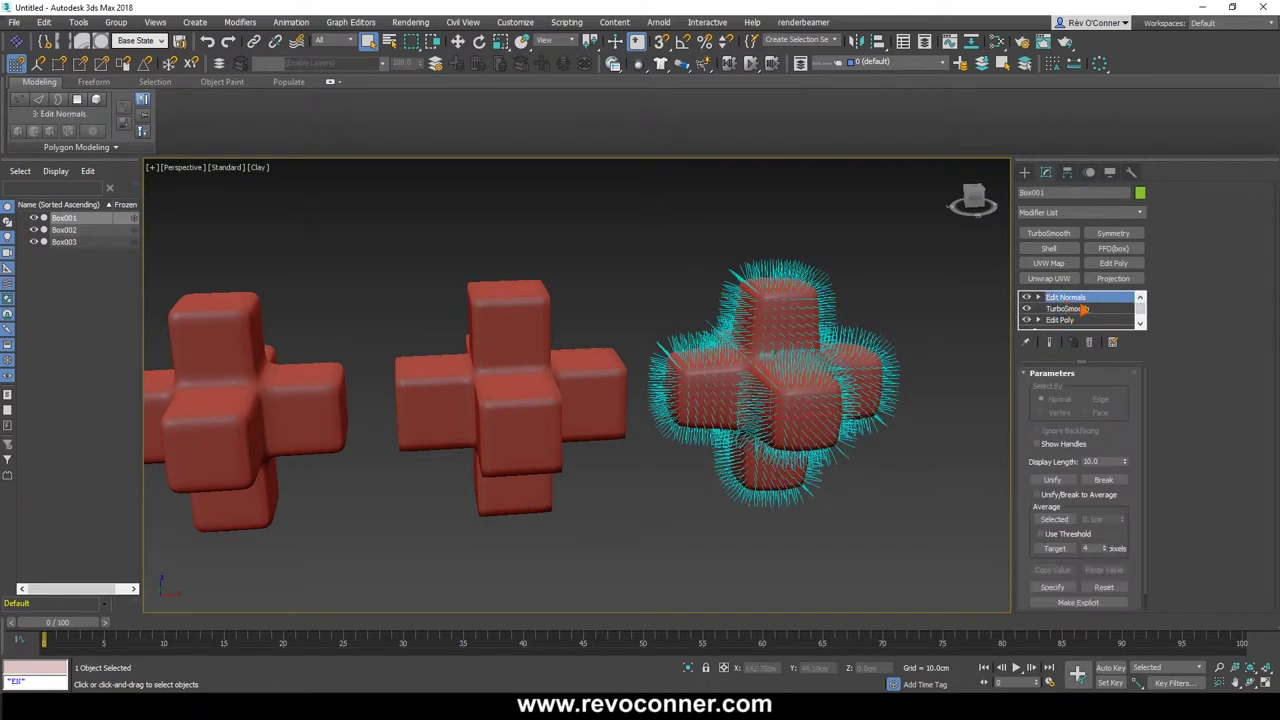
pyautogui.click(540, 470)
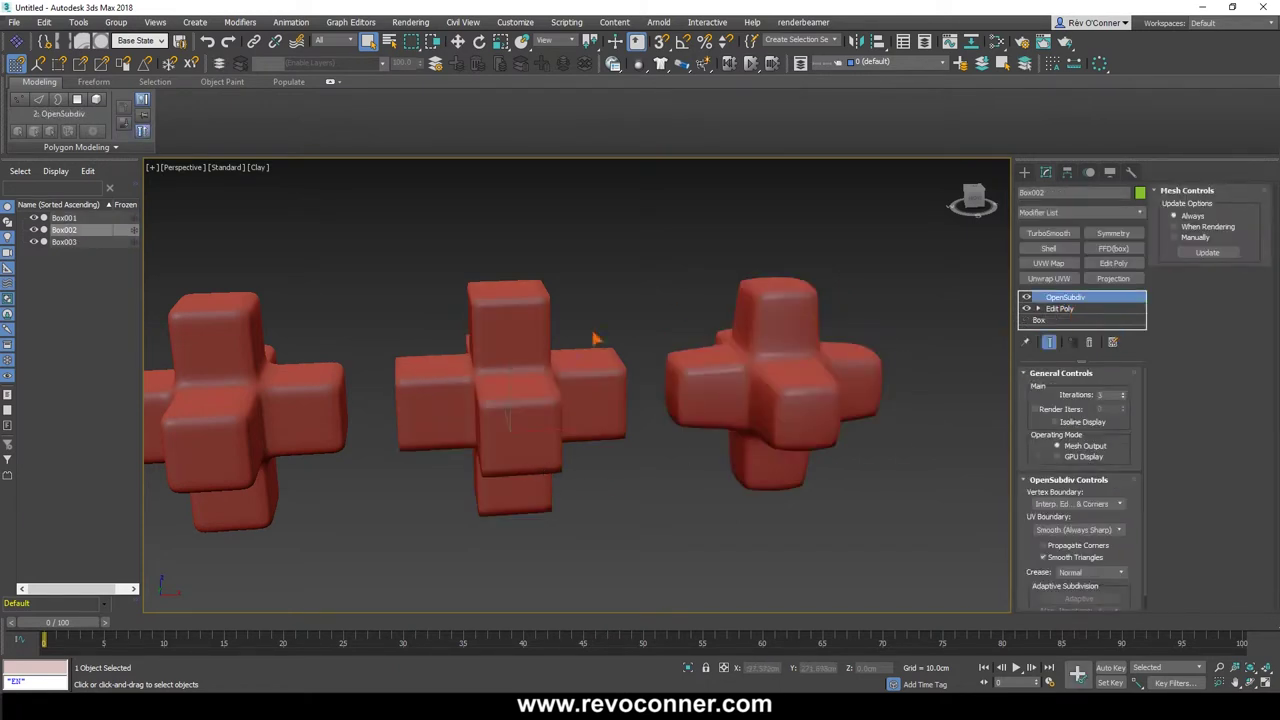
pyautogui.moveTo(337, 424); pyautogui.dragTo(540, 450, button='middle')
pyautogui.click(539, 450)
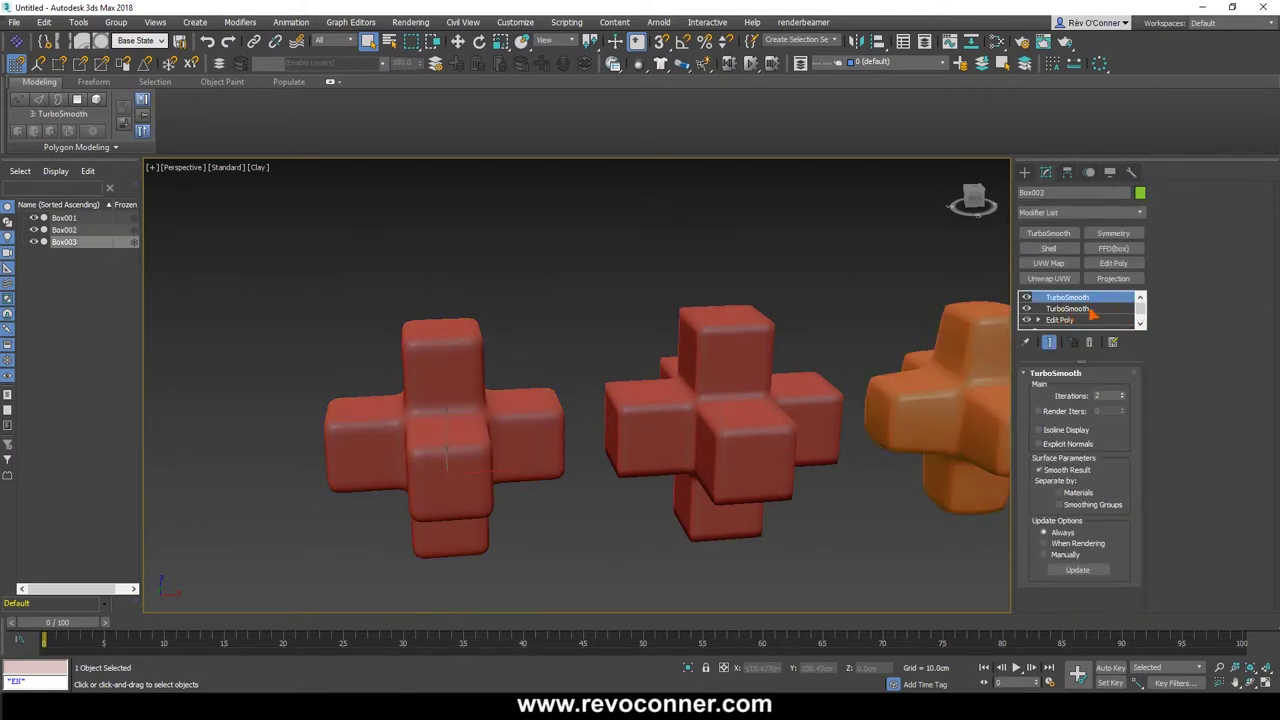
# Deselect the left cross and compare the edge smoothing of all three crosses from different angles
pyautogui.keyDown('alt'); pyautogui.moveTo(667, 441); pyautogui.dragTo(780, 440, button='middle'); pyautogui.keyUp('alt')
pyautogui.click(762, 530)
pyautogui.keyDown('alt'); pyautogui.moveTo(762, 535); pyautogui.dragTo(749, 306, button='middle'); pyautogui.keyUp('alt')
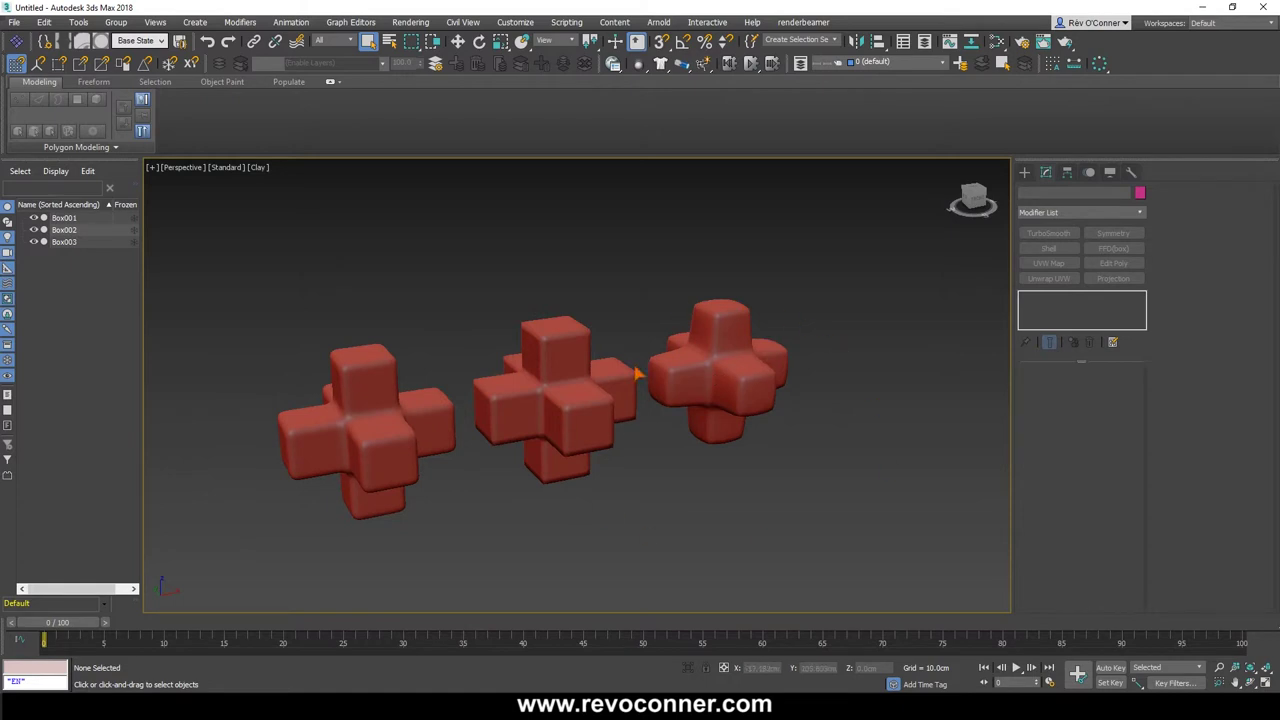
pyautogui.moveTo(372, 465); pyautogui.dragTo(418, 484, button='middle')
pyautogui.scroll(3, 418, 484)
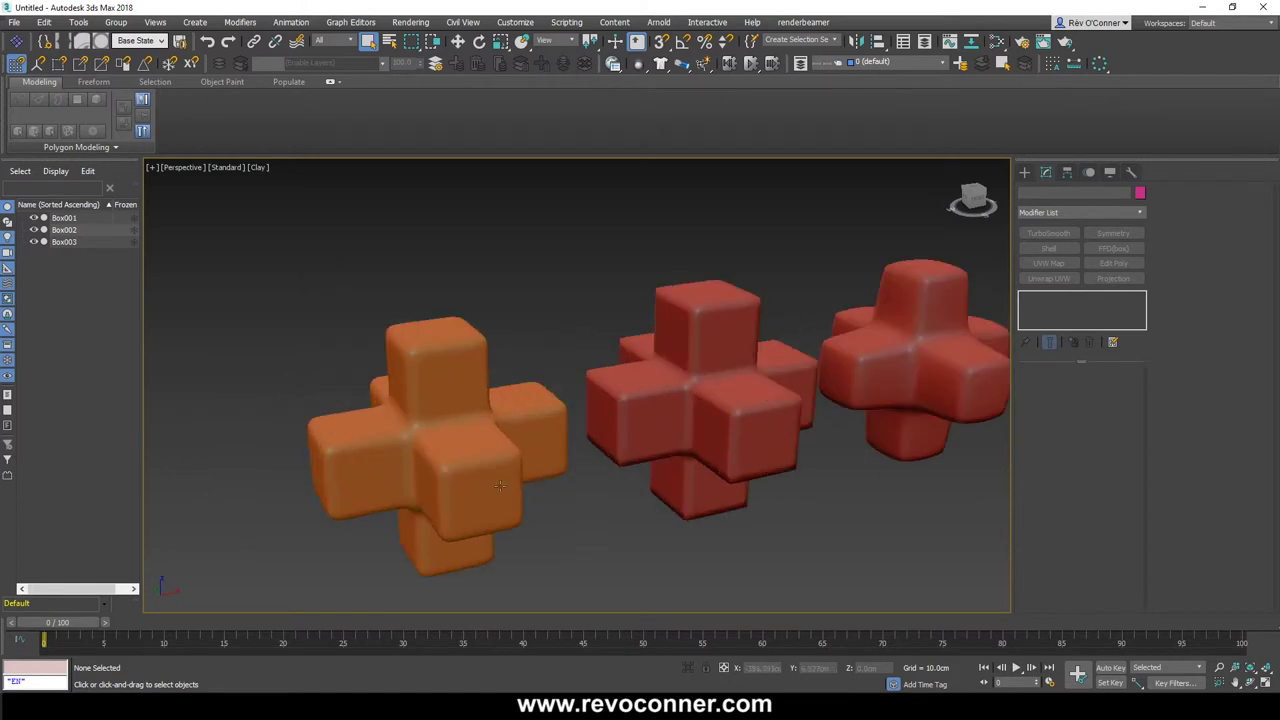
pyautogui.keyDown('alt'); pyautogui.moveTo(560, 486); pyautogui.dragTo(527, 483, button='middle'); pyautogui.keyUp('alt')
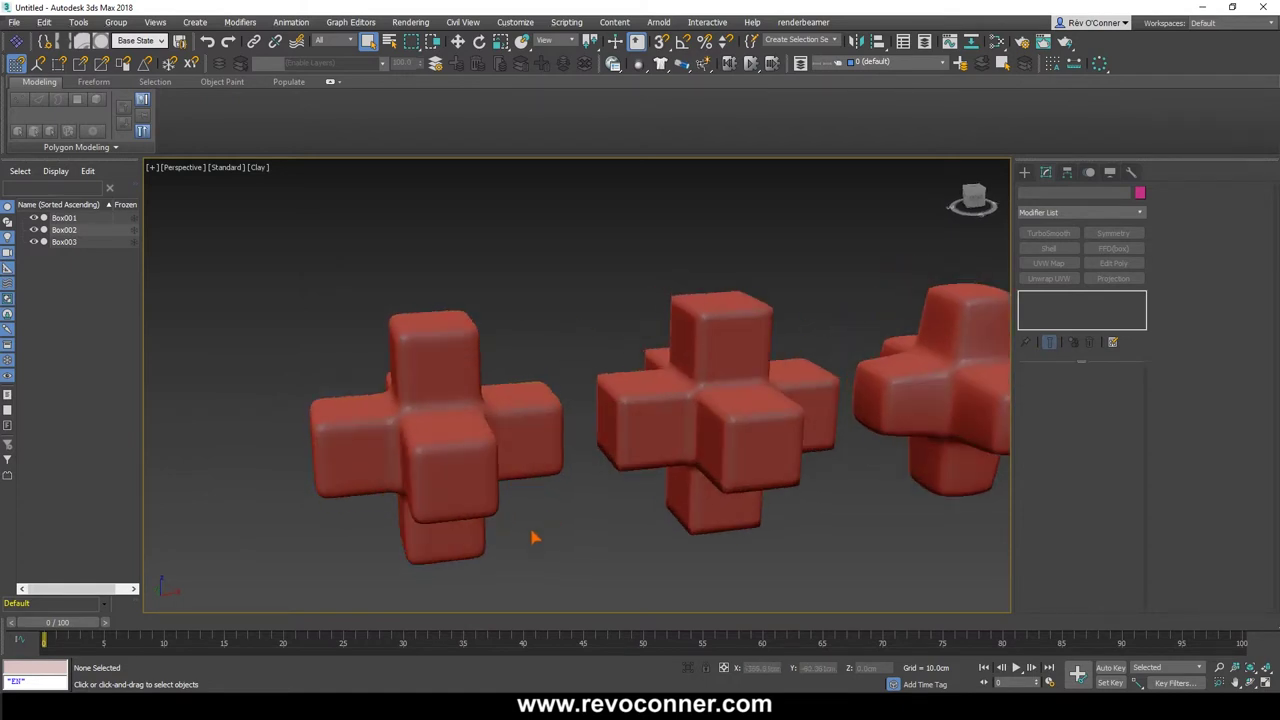